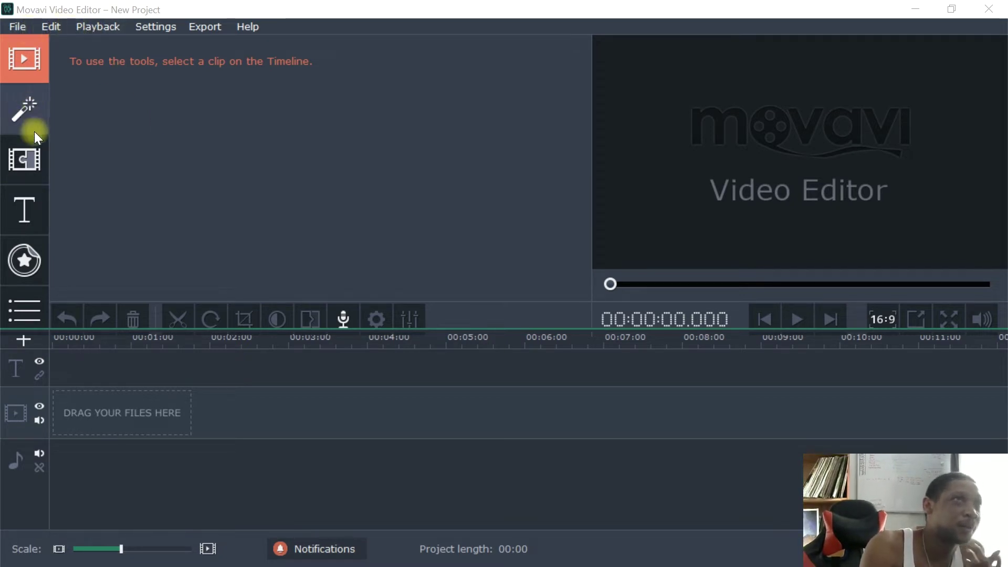
- Look through the filters, transitions, titles, stickers and additional tools available in the editor
click(36, 113)
click(38, 156)
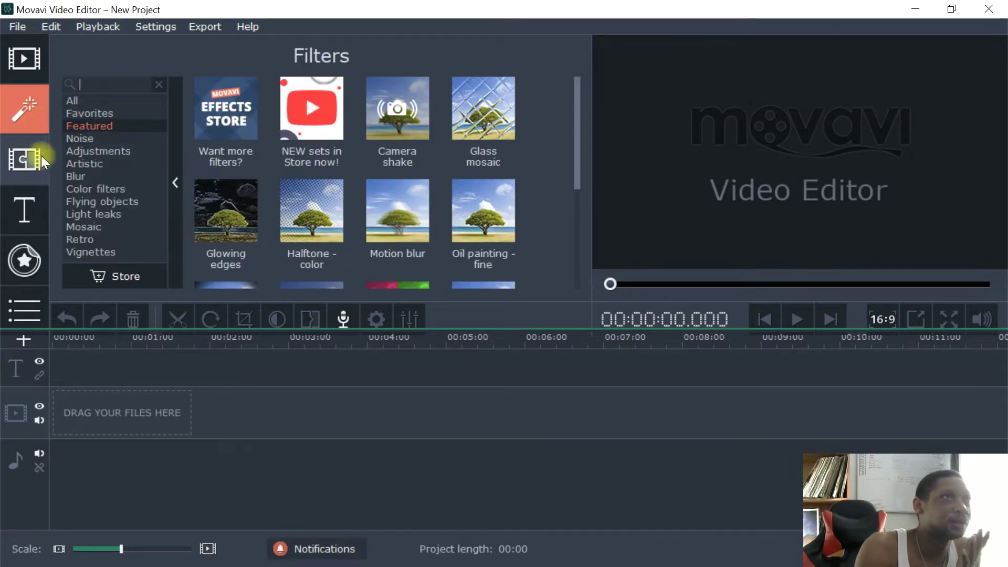
click(27, 213)
click(30, 263)
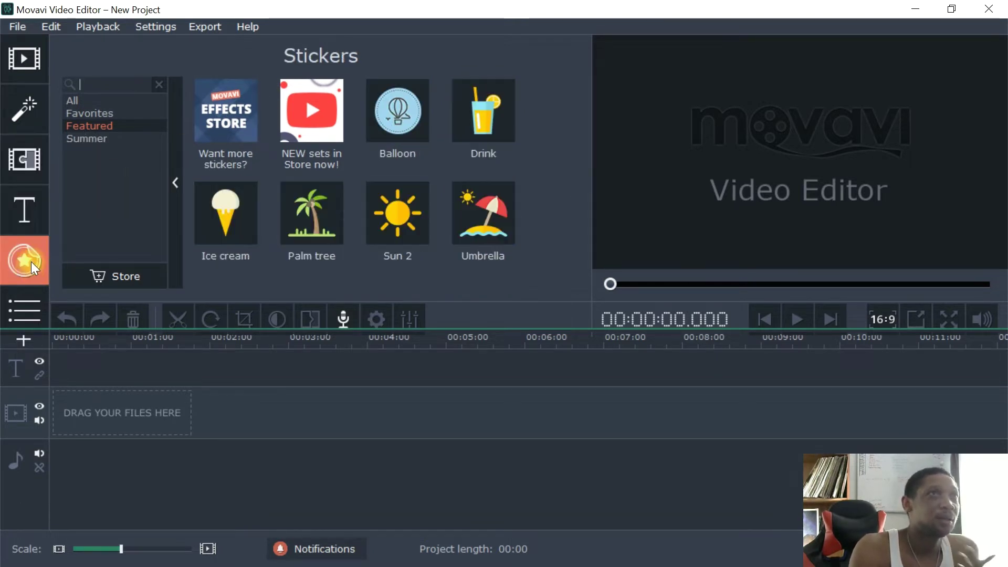
click(18, 307)
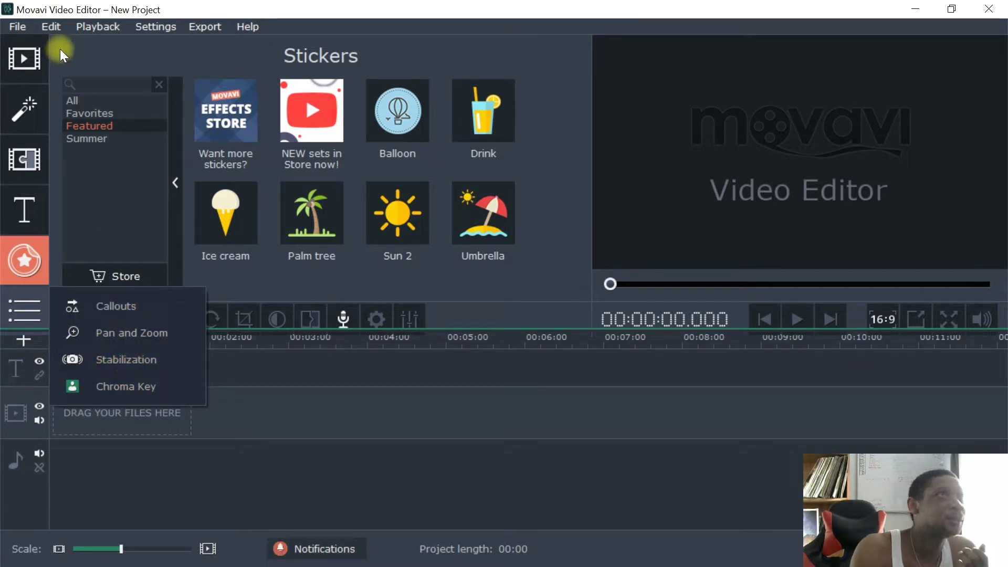
click(18, 26)
click(455, 278)
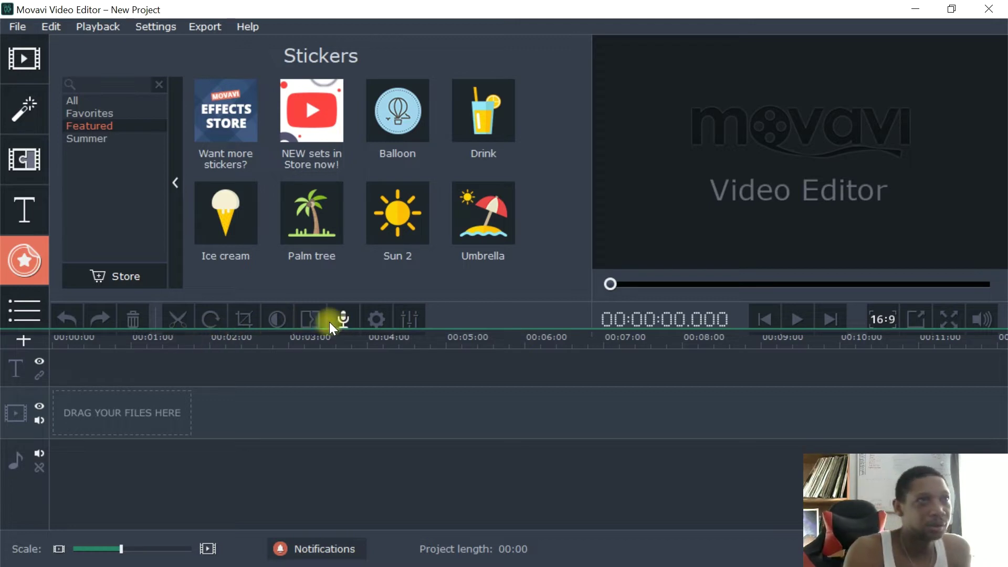
- Start adding media files to the project and browse to the Desktop folder
click(25, 59)
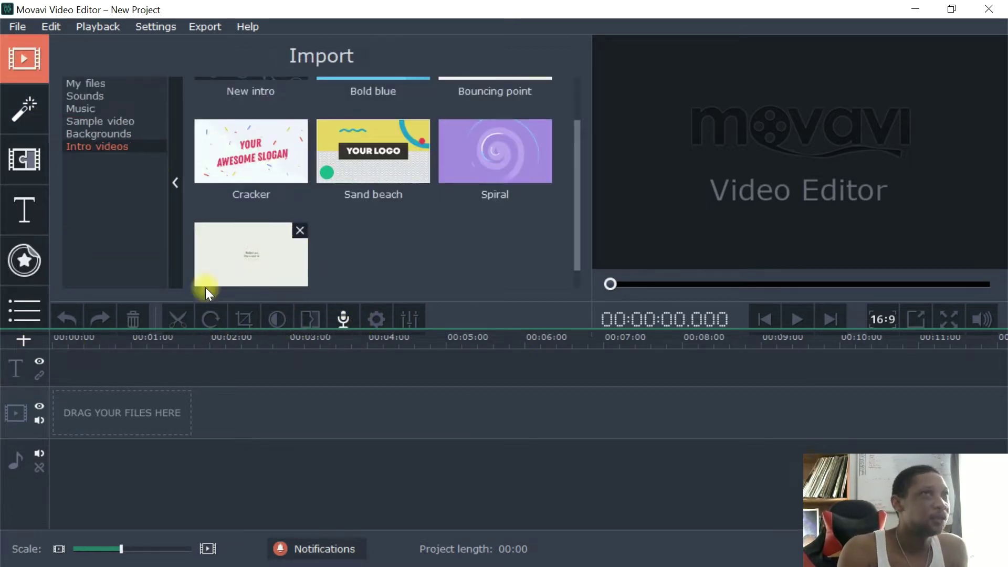
click(95, 87)
click(247, 111)
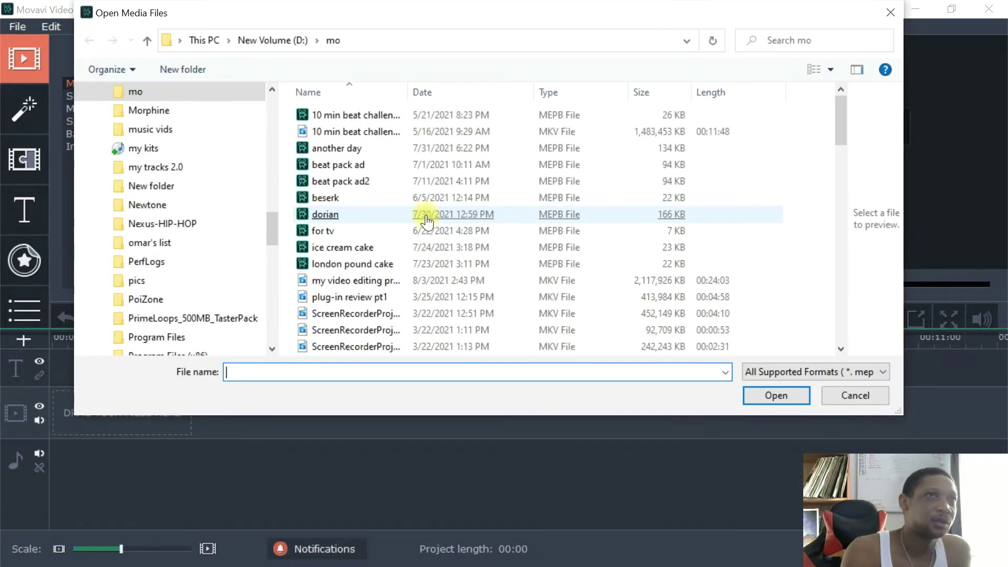
drag(274, 229, 271, 140)
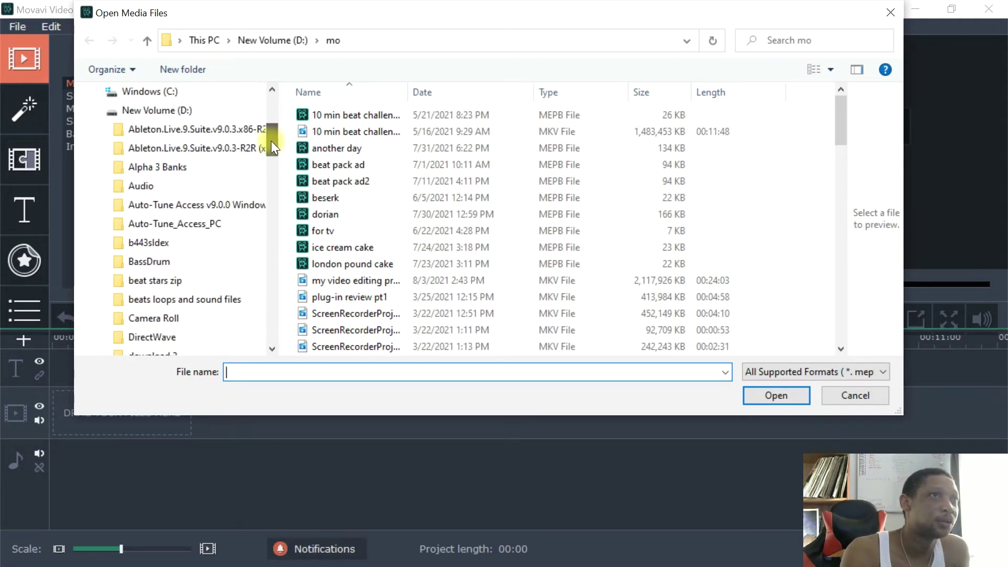
scroll(184, 235, down, 3)
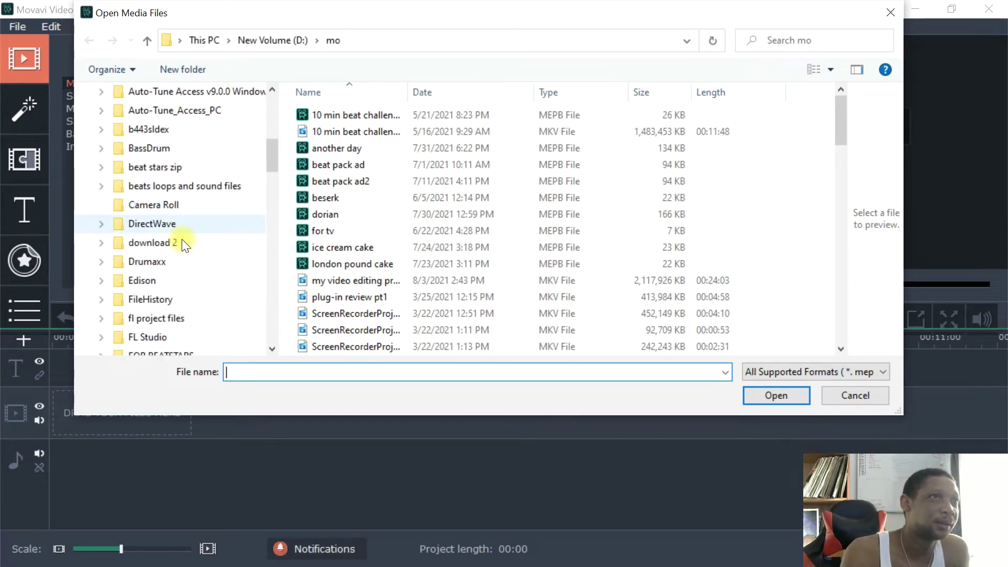
scroll(182, 238, down, 1)
scroll(197, 199, up, 1)
scroll(198, 199, up, 4)
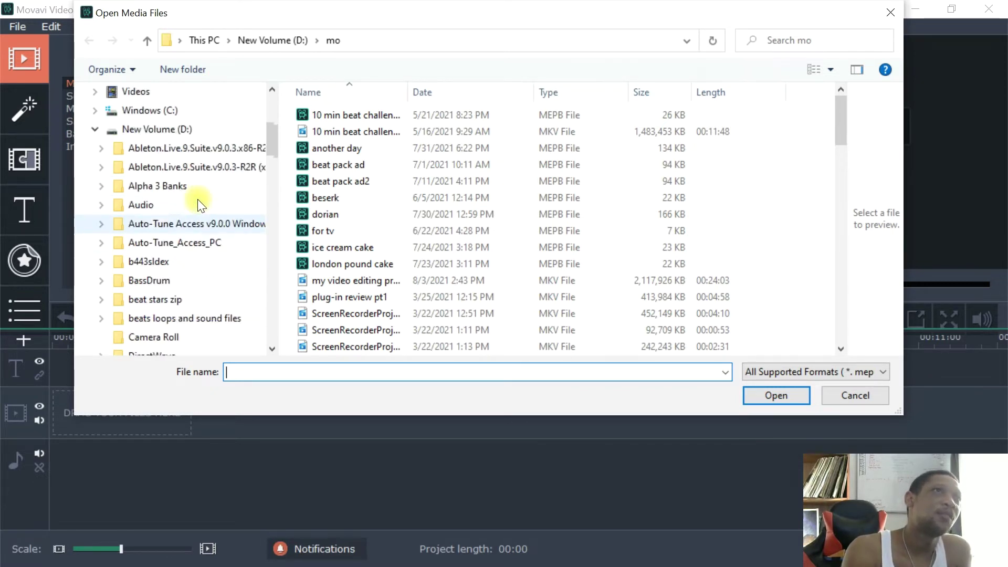
scroll(197, 197, up, 2)
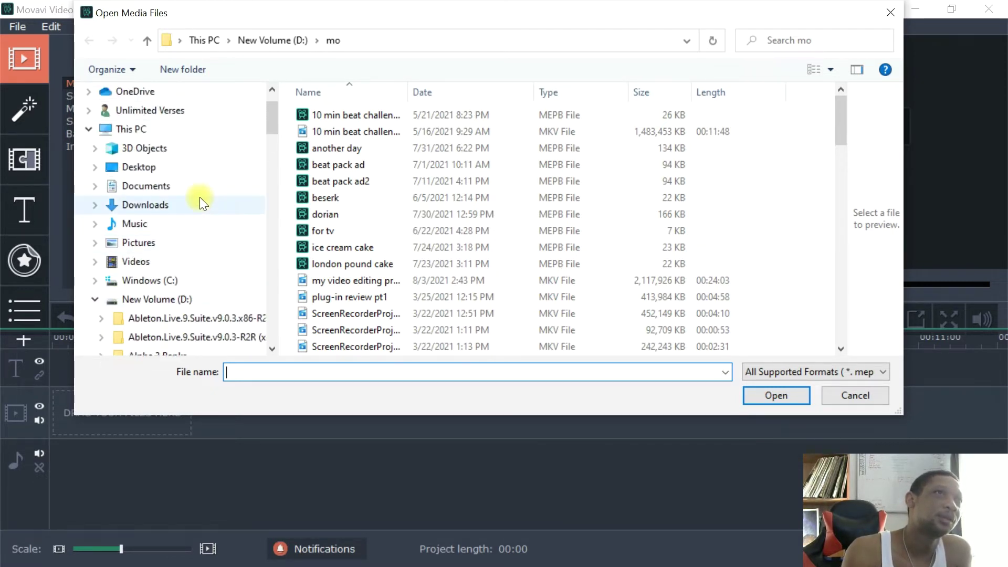
scroll(199, 197, down, 1)
scroll(176, 184, up, 4)
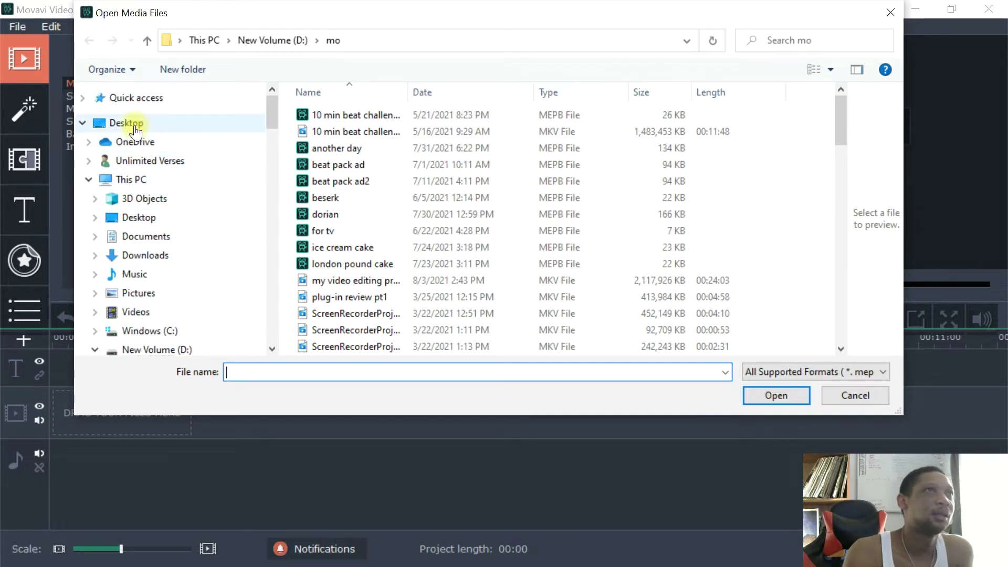
click(125, 122)
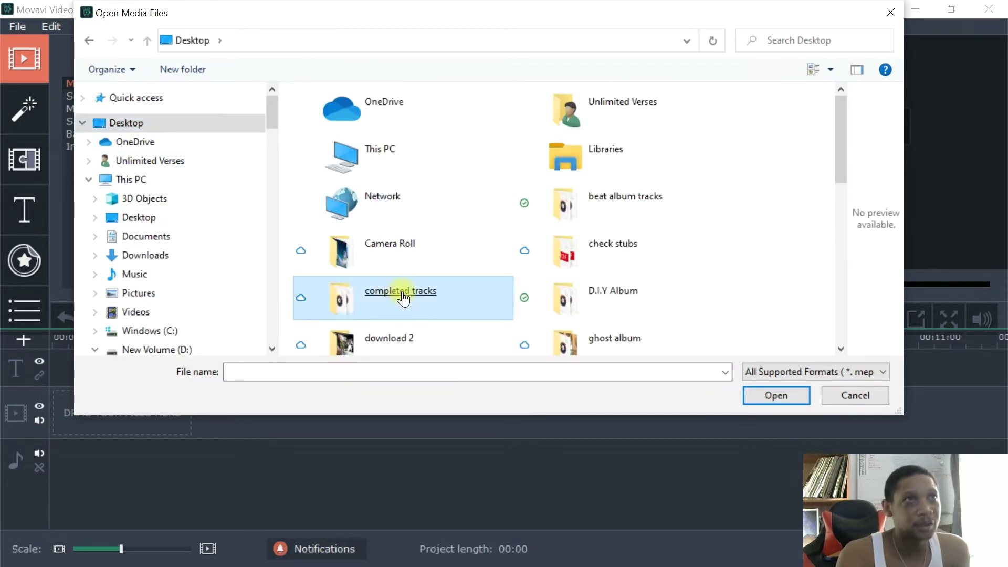
- Import the So Lonely track from the completed tracks folder and open the audio clip's properties
double_click(403, 296)
scroll(348, 261, down, 5)
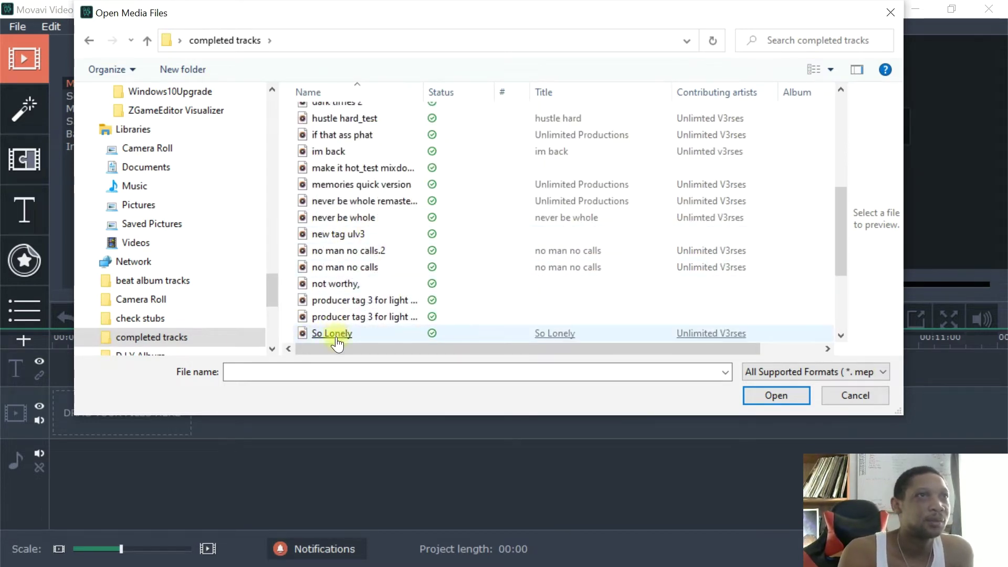
double_click(336, 340)
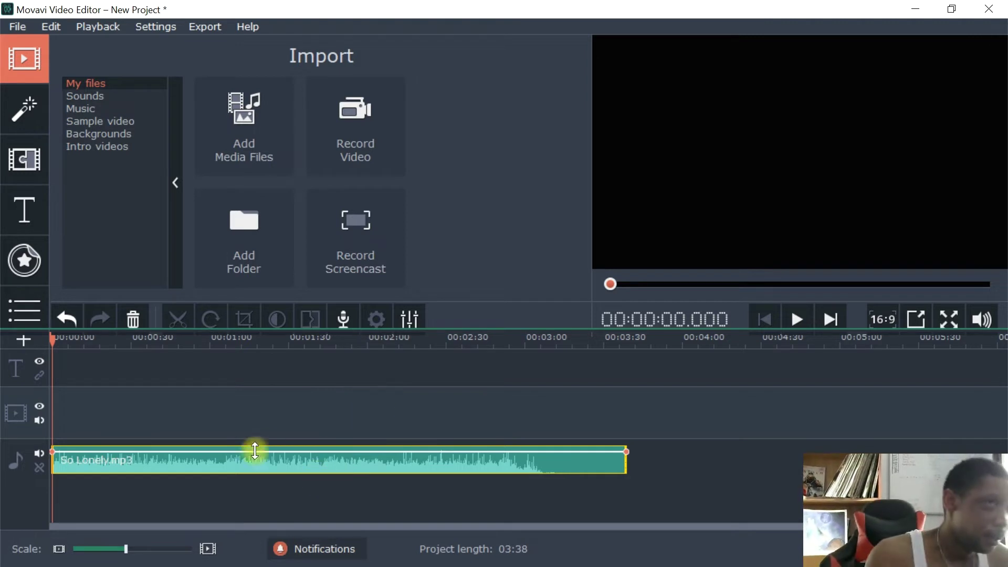
double_click(63, 458)
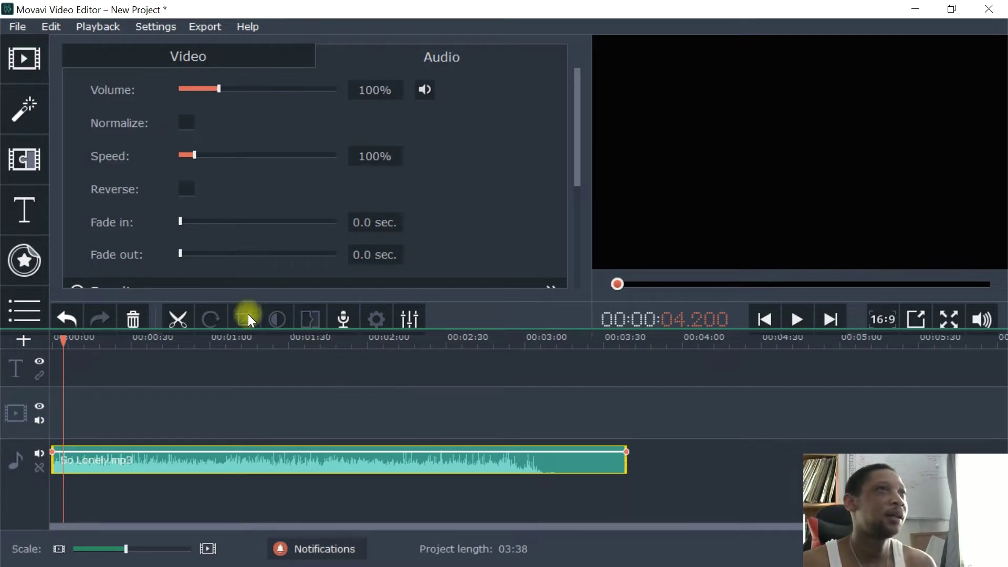
- Examine the media files in the Downloads folder through the import dialog, leaving it without importing any
click(32, 64)
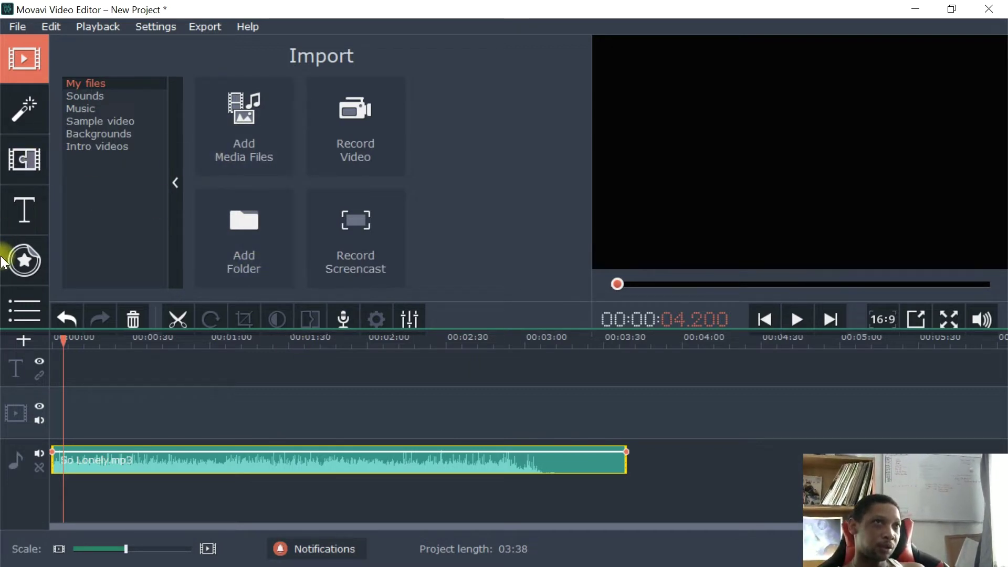
click(233, 106)
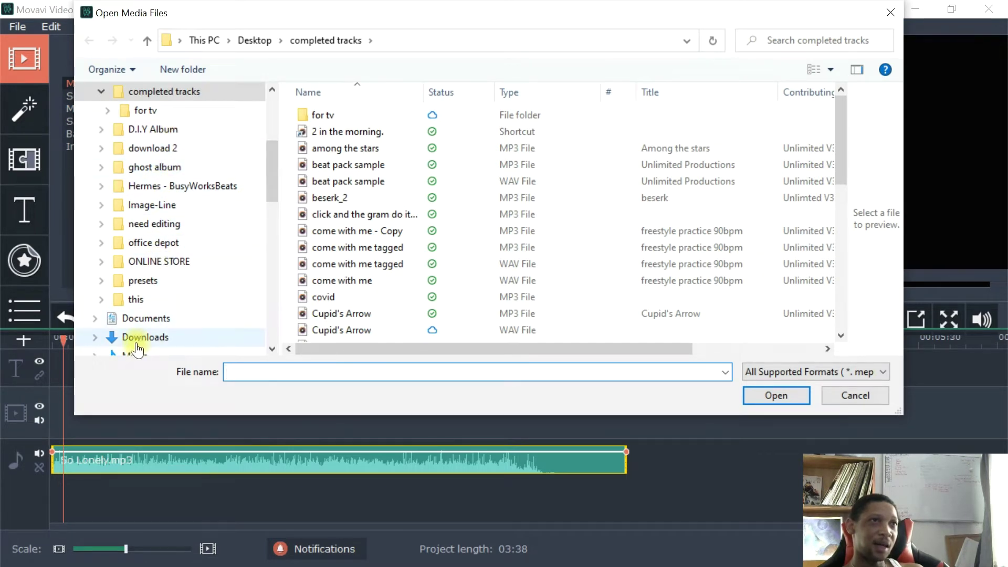
click(170, 332)
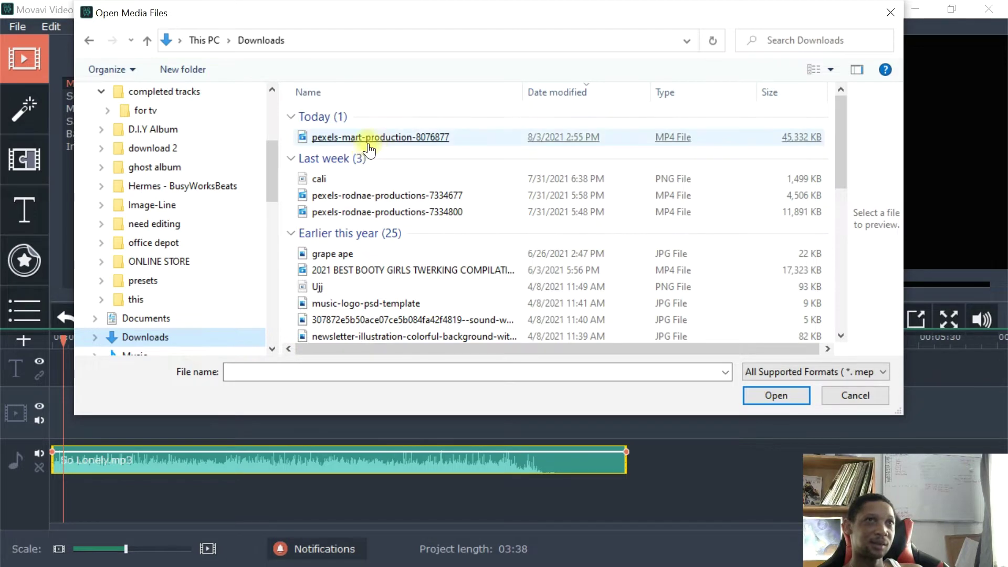
click(381, 138)
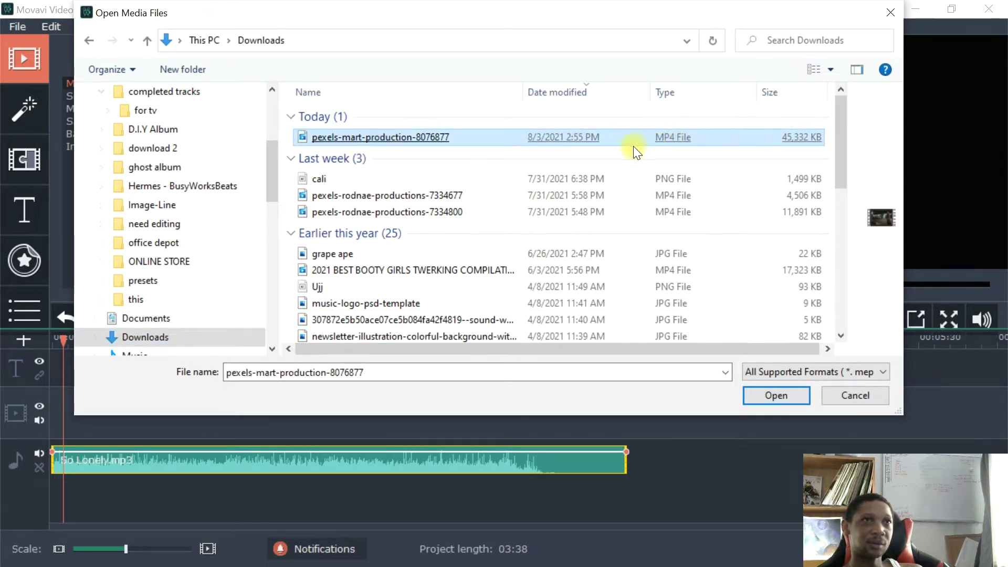
scroll(407, 240, down, 1)
scroll(410, 252, up, 1)
click(400, 254)
scroll(400, 254, down, 6)
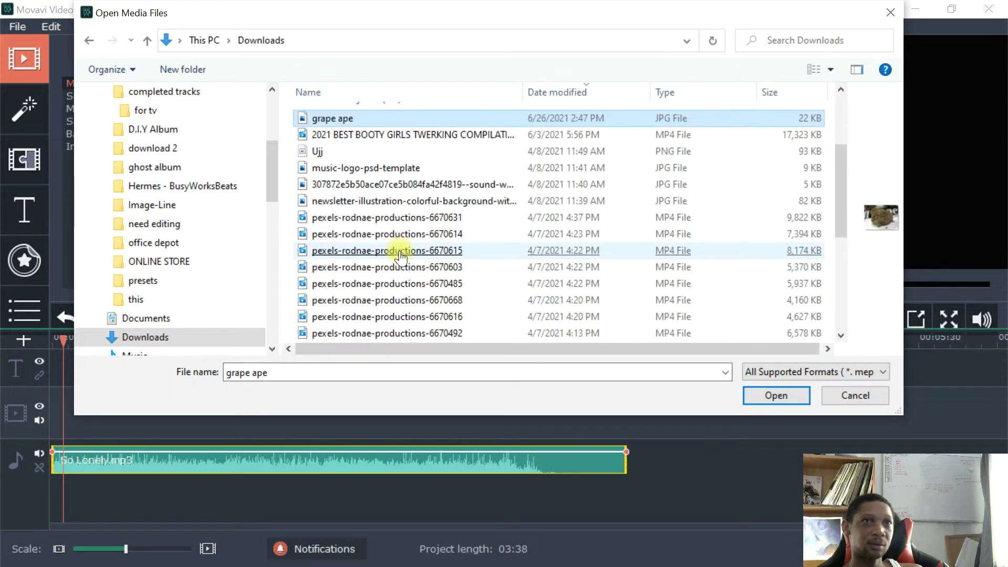
scroll(400, 255, up, 5)
scroll(398, 254, down, 2)
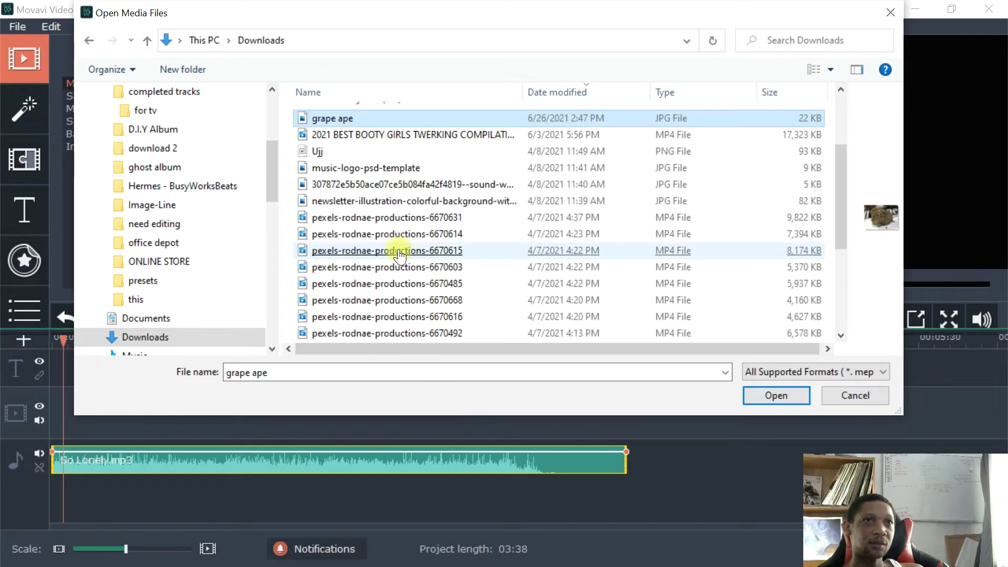
scroll(400, 252, up, 3)
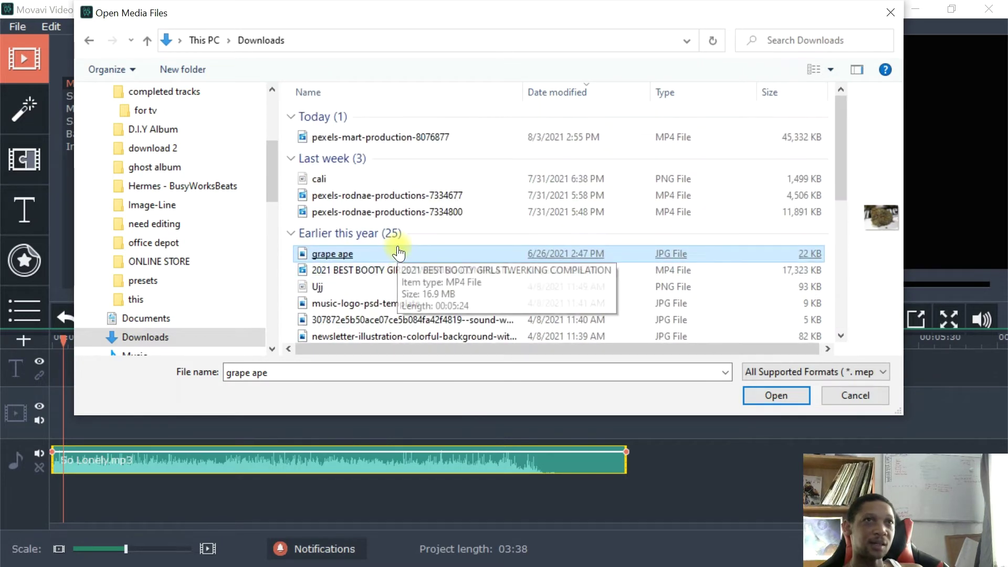
click(885, 15)
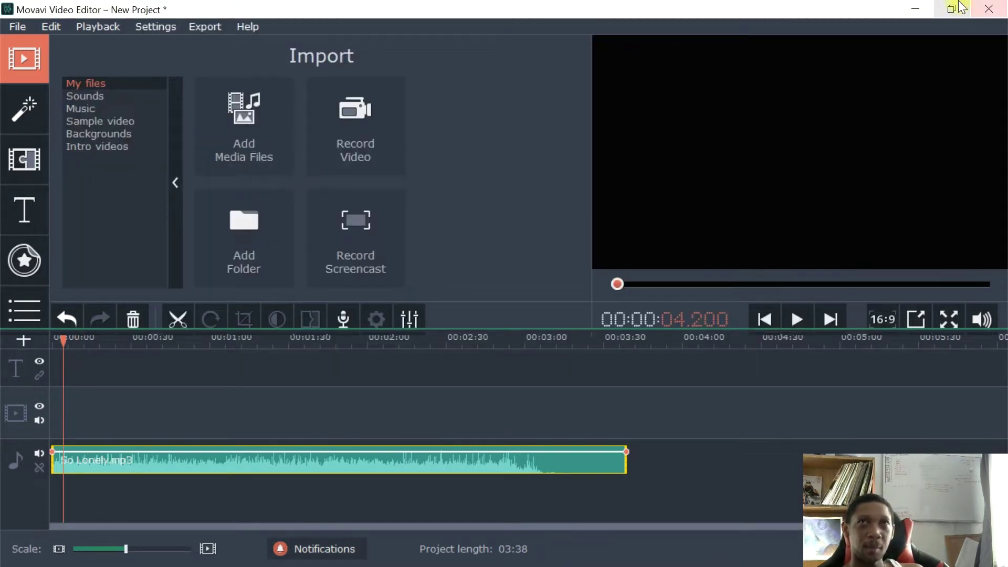
- Switch to the Pexels page in the browser and look through the landscape video results for "so lonely"
click(915, 9)
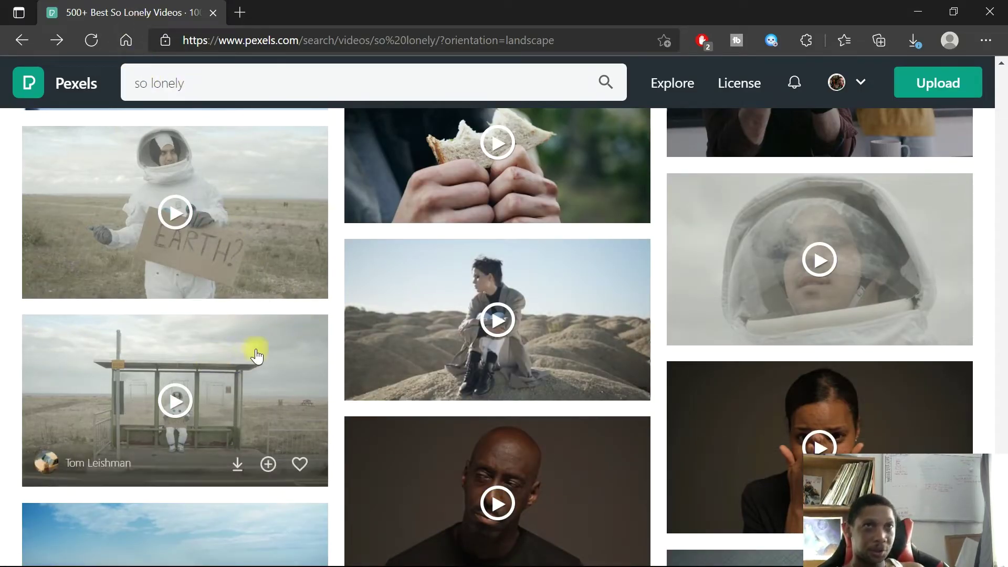
scroll(263, 342, up, 5)
scroll(551, 288, down, 10)
scroll(532, 330, up, 3)
scroll(533, 331, down, 2)
mouse_move(423, 319)
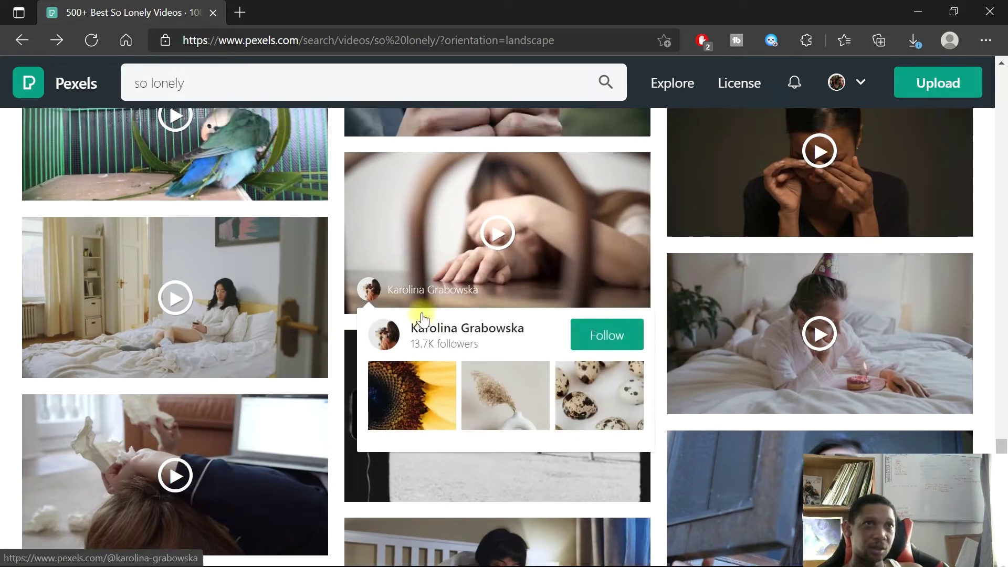
scroll(422, 318, up, 5)
scroll(466, 308, up, 4)
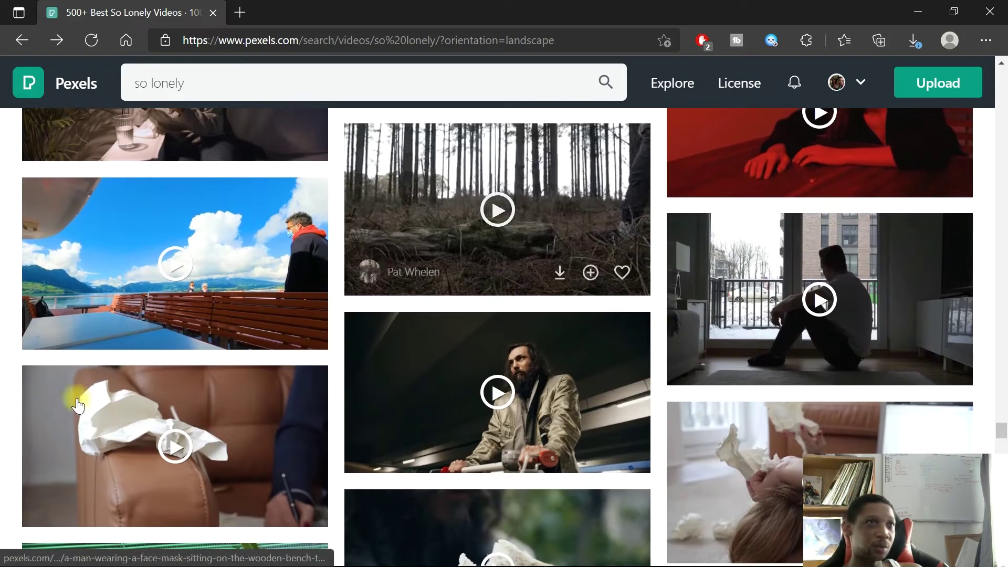
scroll(659, 282, up, 8)
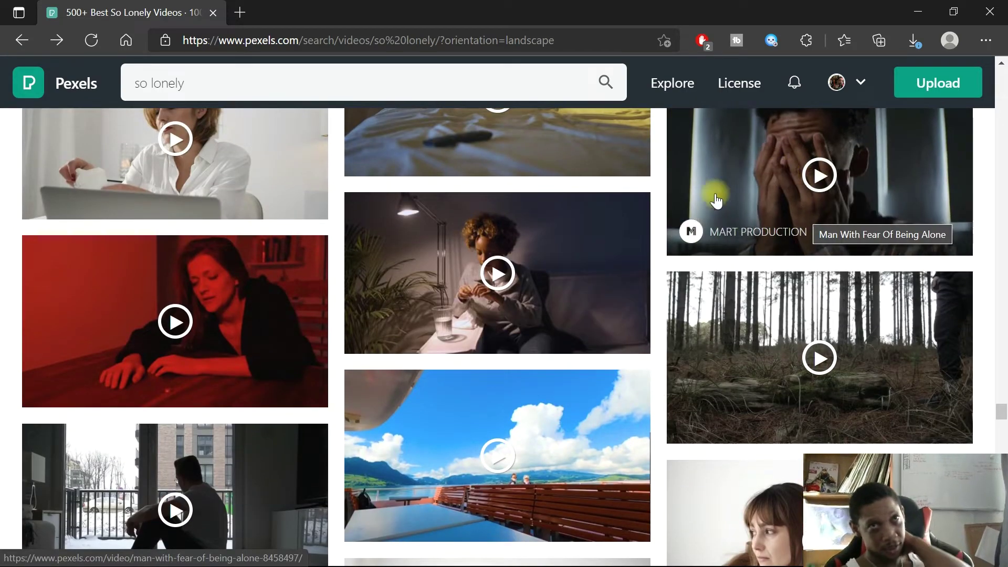
scroll(446, 315, up, 4)
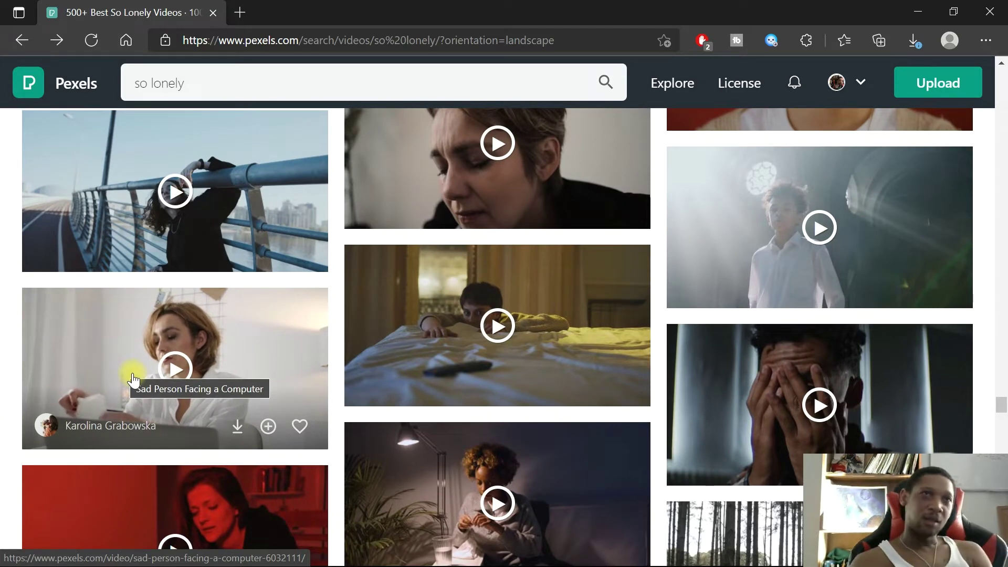
scroll(274, 337, up, 1)
scroll(232, 379, down, 1)
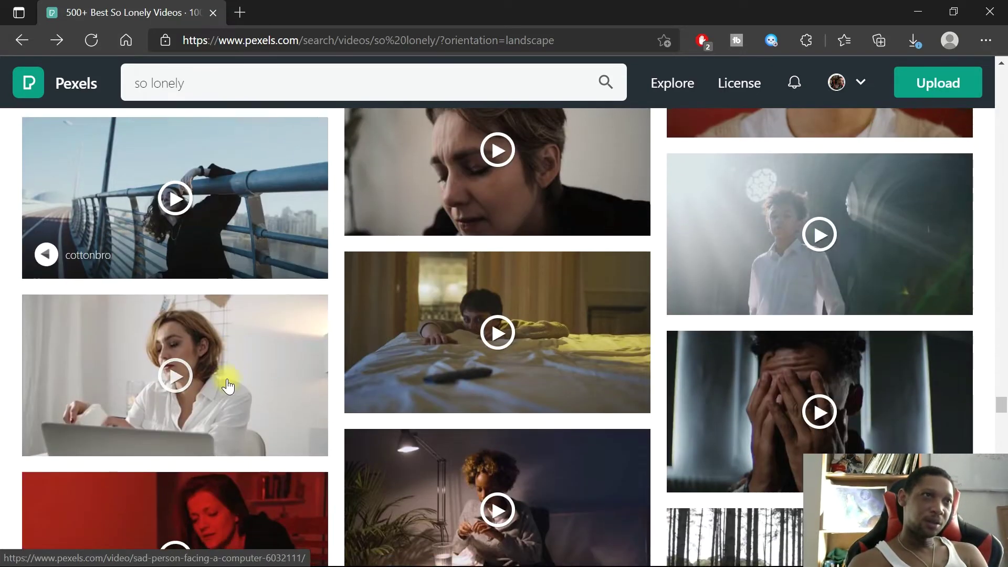
- Open the stock video "Sad Person Facing a Computer" and like it
click(90, 370)
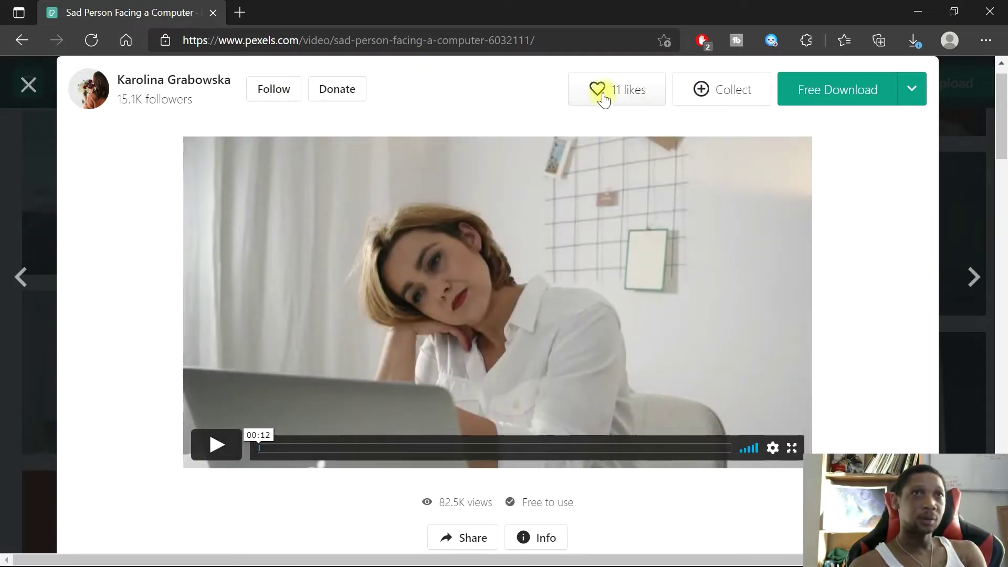
click(593, 89)
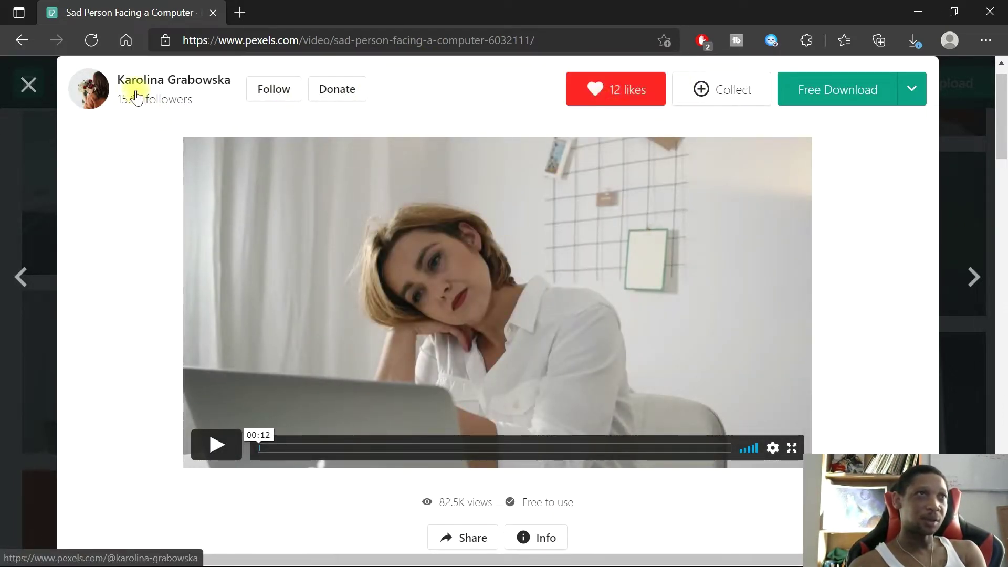
- Show the stock video's information and follow its videographer
scroll(574, 288, down, 4)
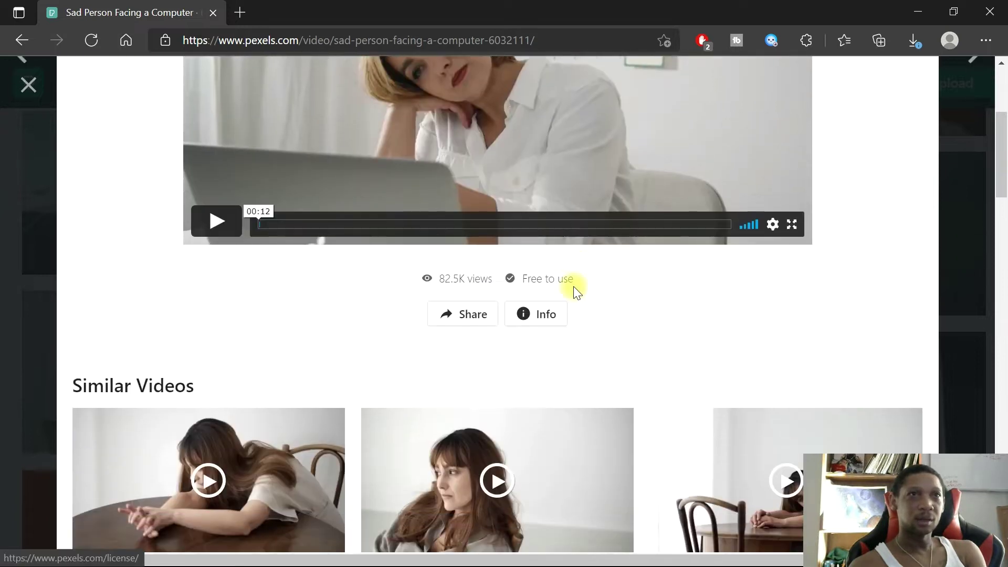
click(529, 315)
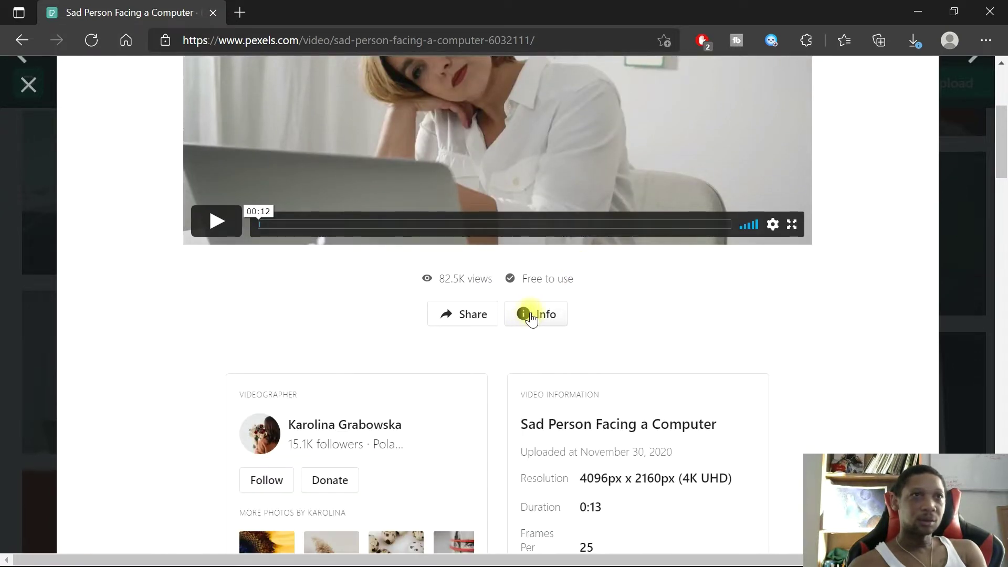
scroll(433, 399, down, 4)
scroll(437, 419, down, 2)
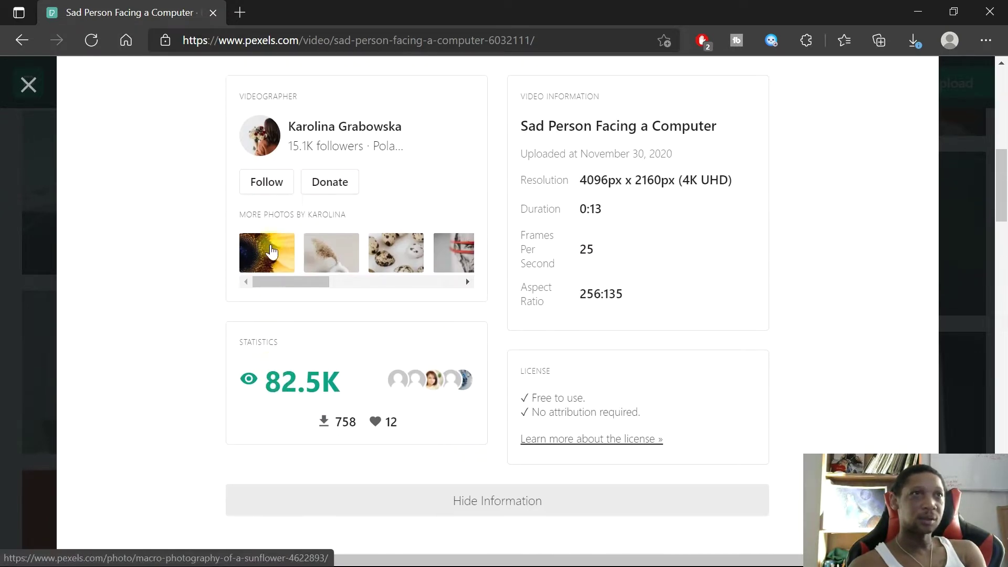
click(255, 185)
scroll(487, 356, up, 1)
scroll(460, 372, up, 5)
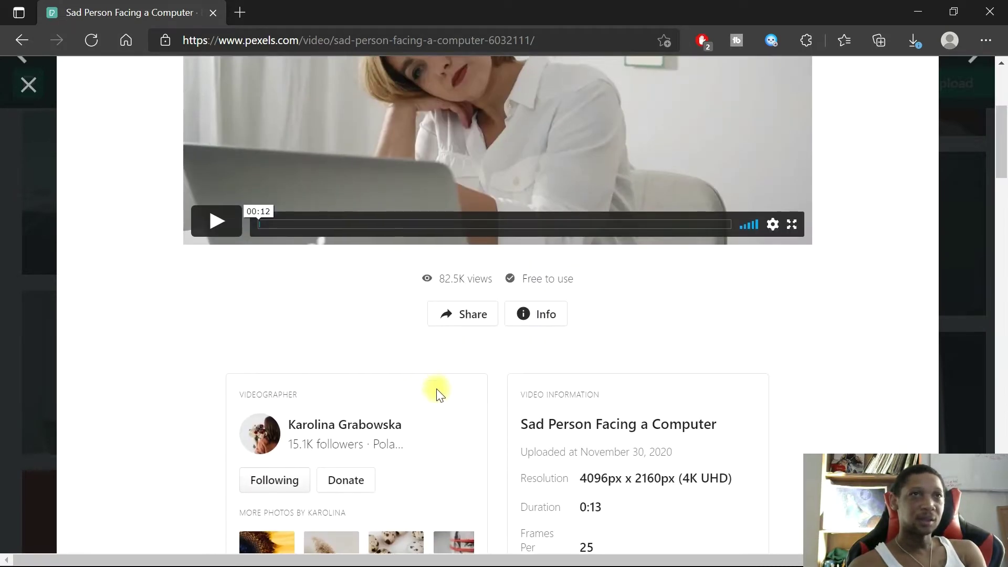
- Close the current stock video, open "Woman Holding Red Rose" from the "so lonely" results and follow its videographer
scroll(391, 454, up, 5)
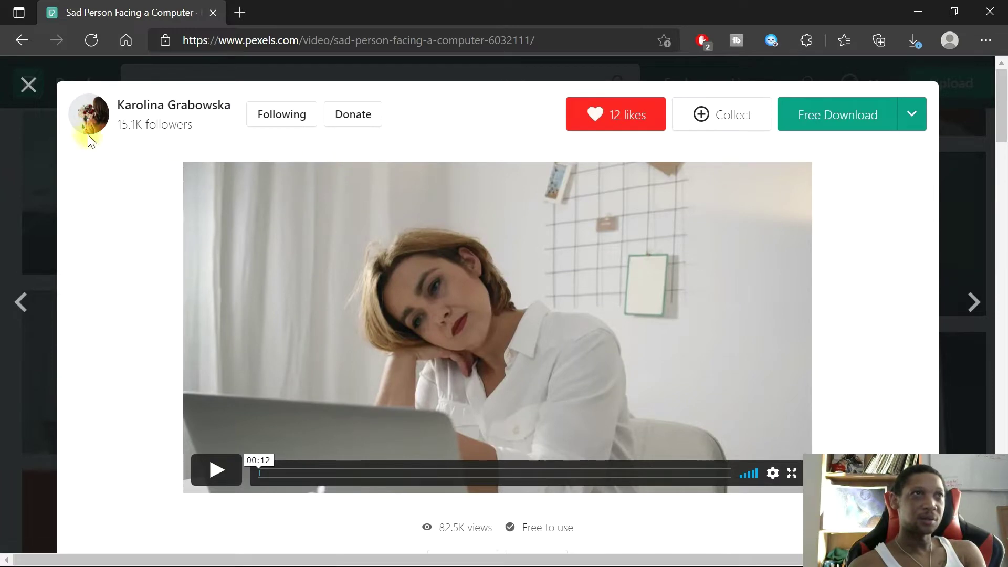
click(28, 85)
scroll(444, 445, up, 10)
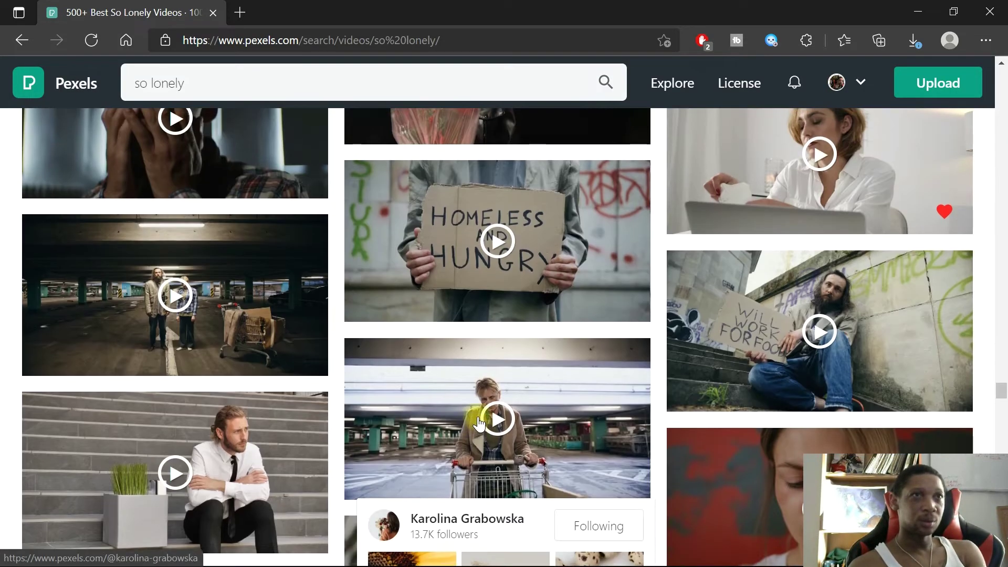
scroll(450, 317, up, 6)
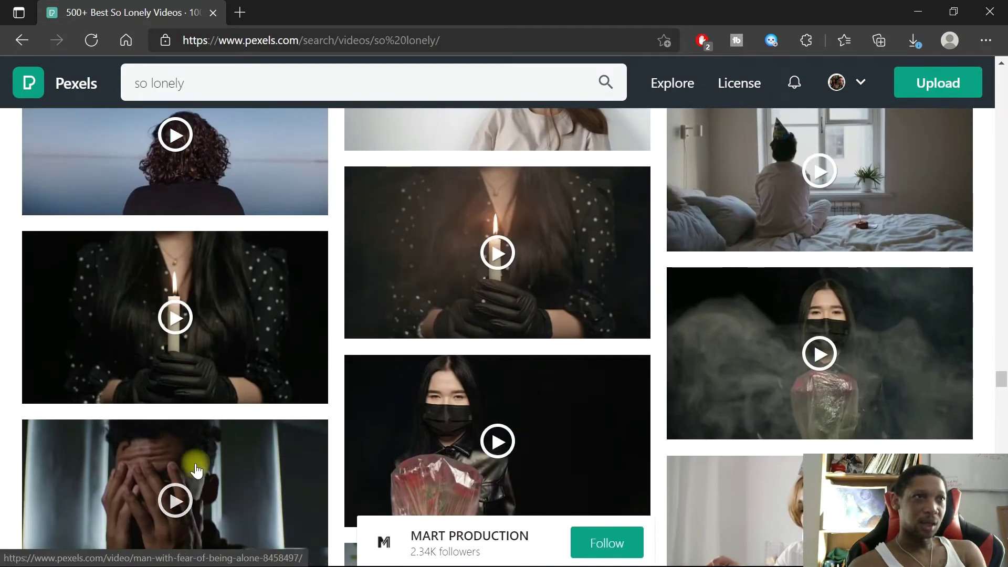
scroll(192, 477, down, 3)
scroll(181, 373, up, 3)
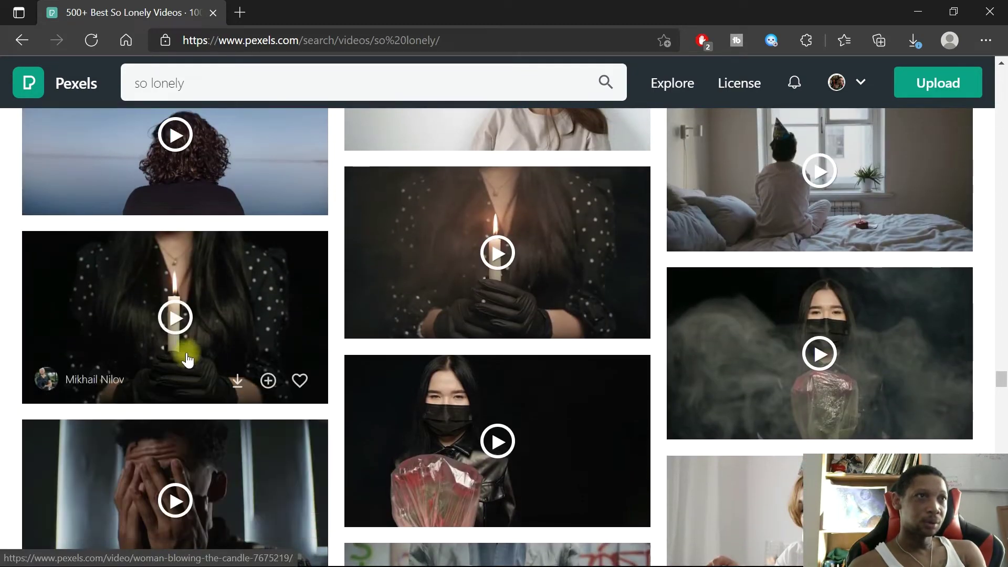
click(756, 357)
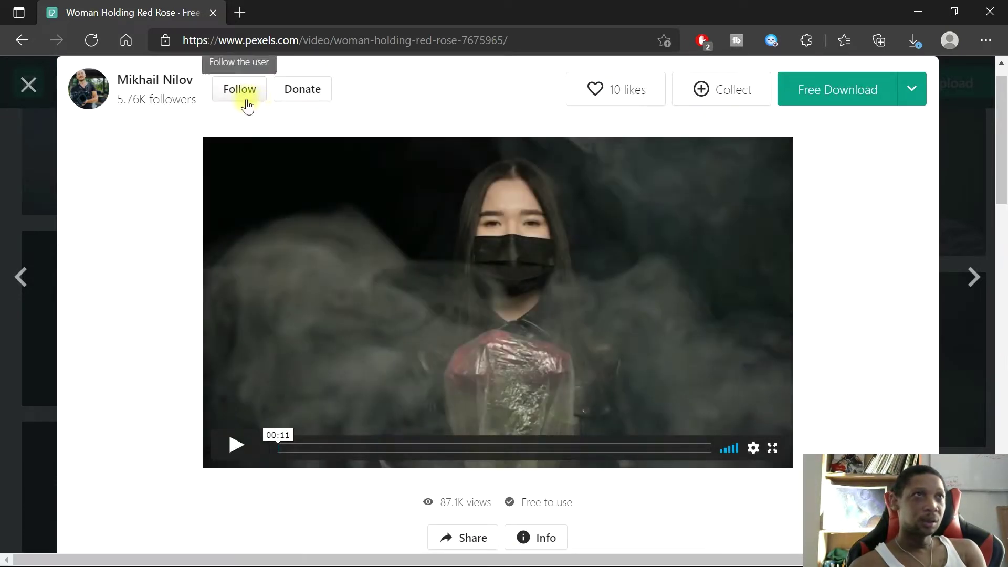
click(247, 102)
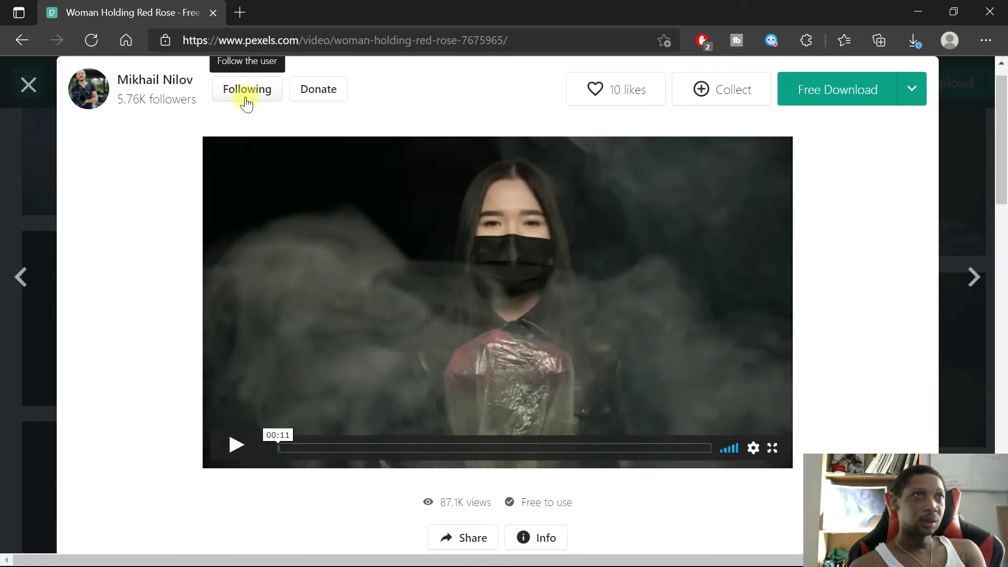
- Return to the "so lonely" results and open cottonbro's stock video of a woman phoning beside a bridge railing
click(22, 39)
scroll(349, 218, down, 10)
scroll(346, 217, up, 8)
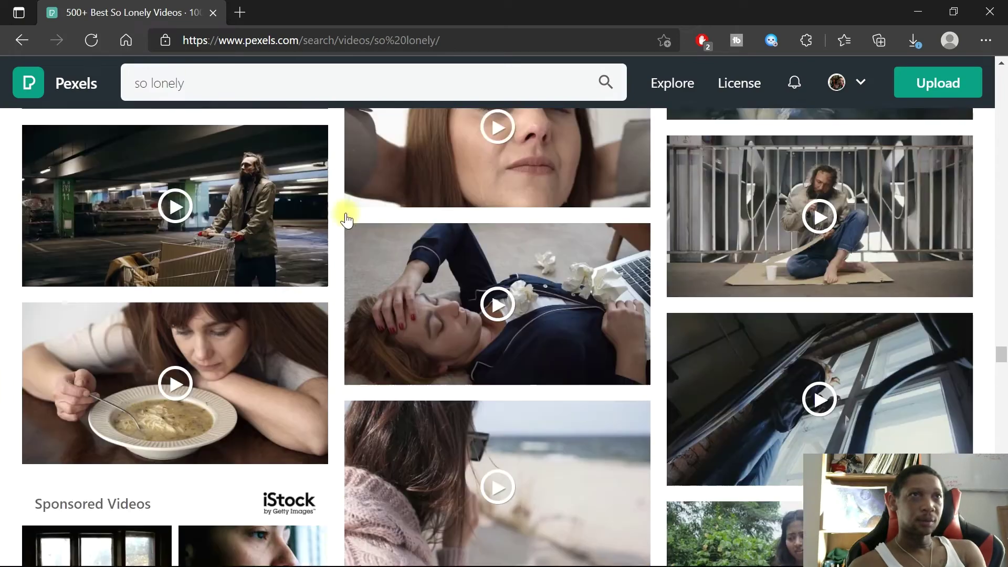
scroll(231, 307, up, 4)
scroll(231, 307, down, 3)
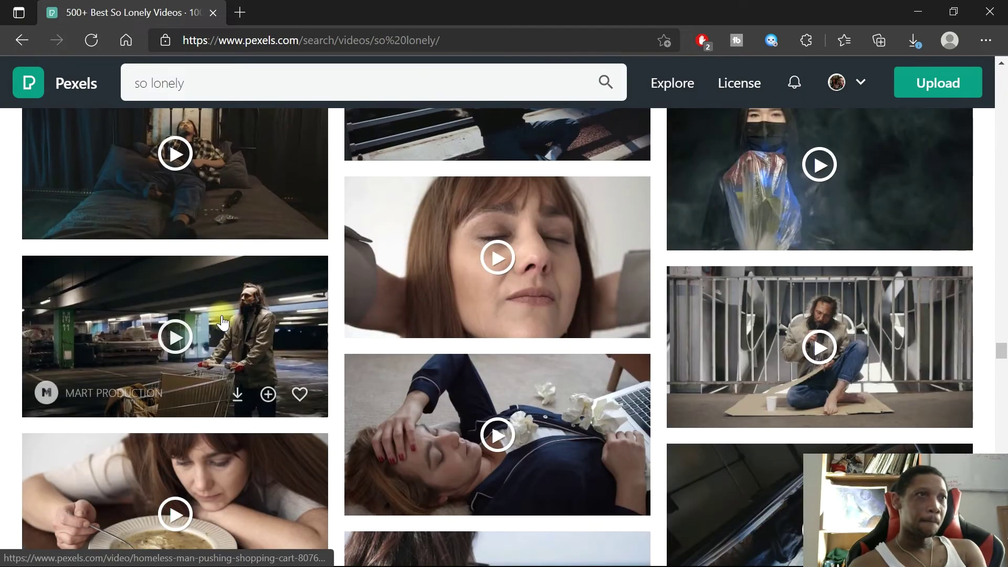
scroll(228, 296, up, 4)
scroll(525, 343, up, 3)
scroll(525, 343, down, 1)
click(563, 384)
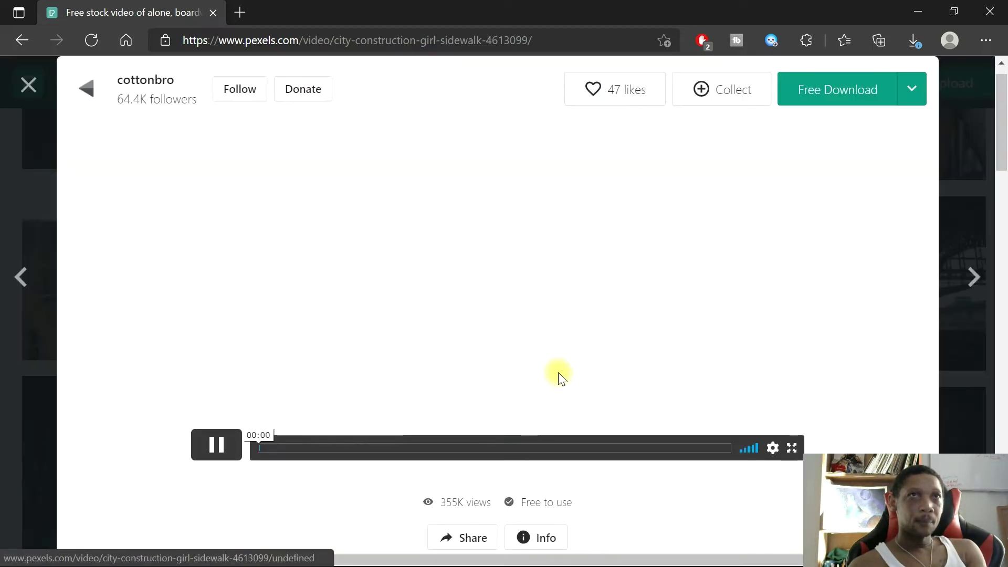
- Look over the bridge railing video's page and like the video
scroll(437, 343, down, 4)
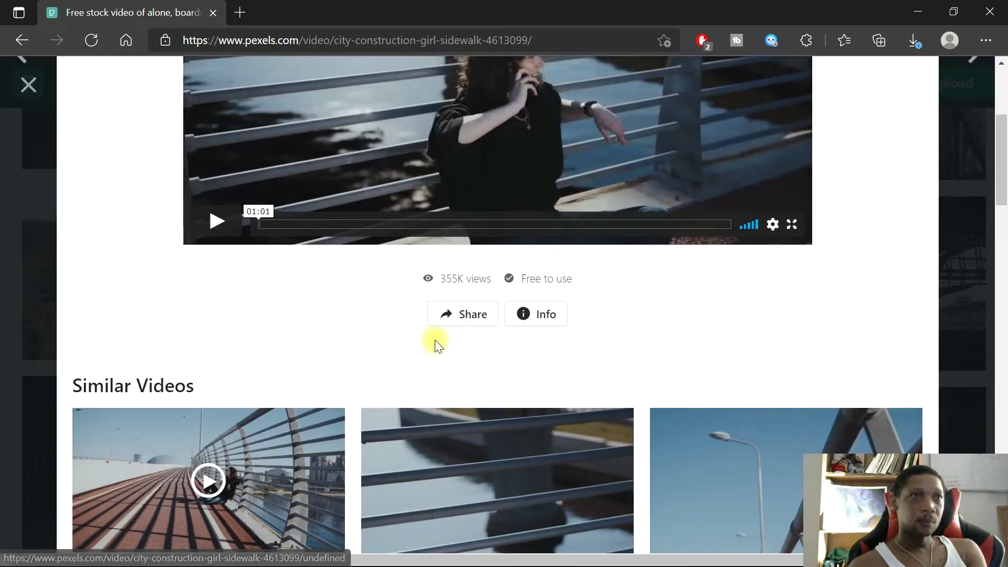
scroll(436, 342, up, 4)
scroll(436, 336, up, 1)
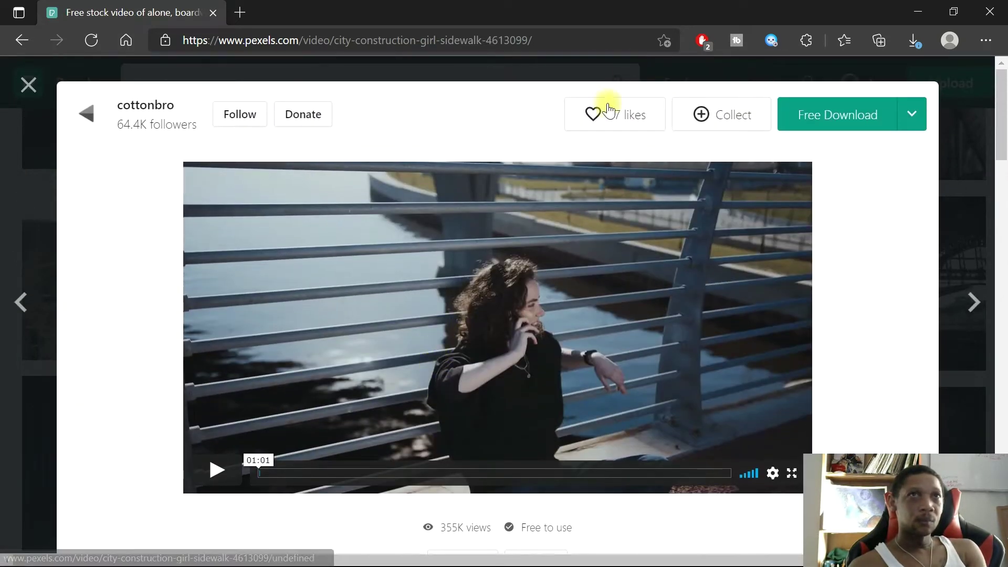
click(591, 114)
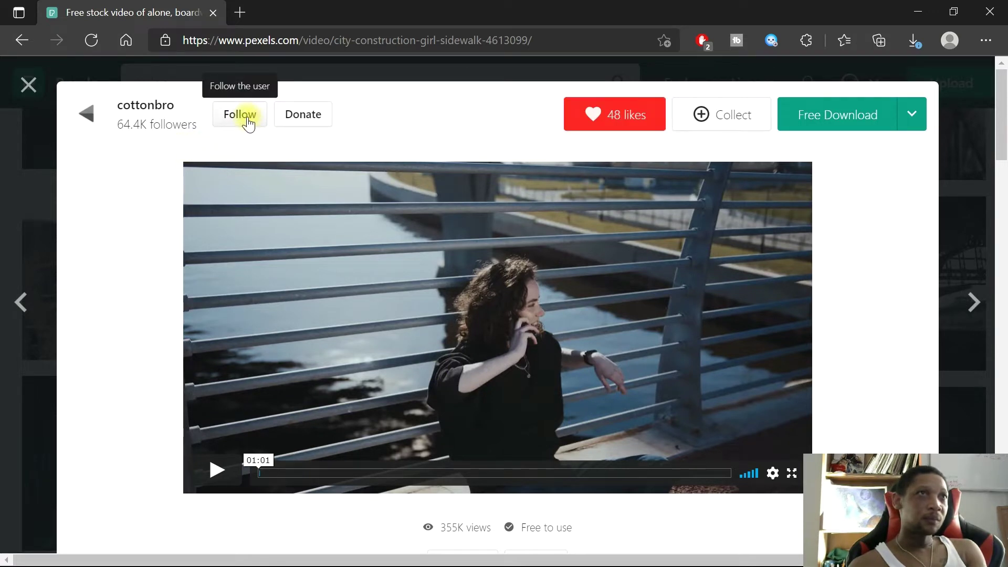
- Open cottonbro's Pexels profile, follow its link to the Instagram account and look through the posts
click(93, 119)
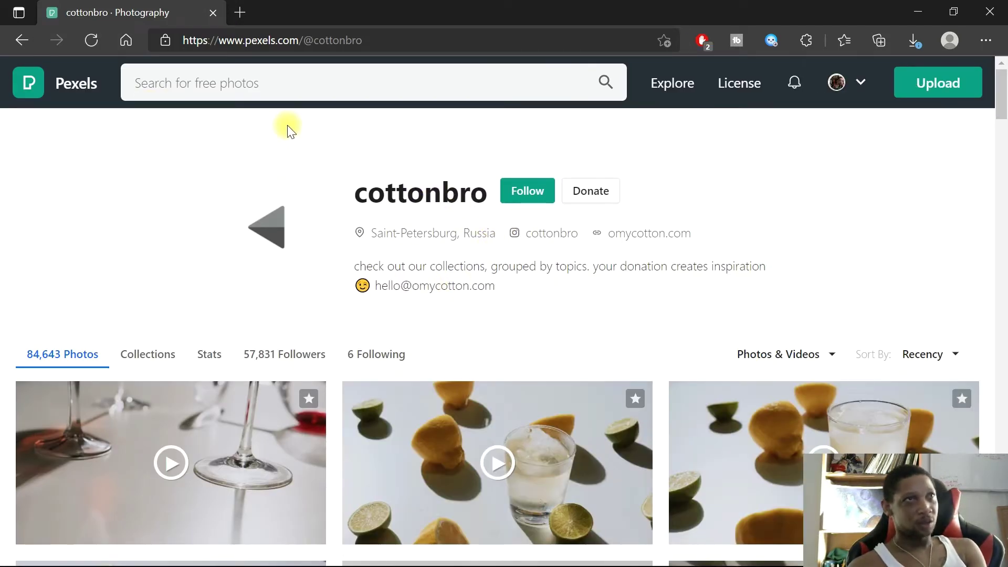
click(539, 240)
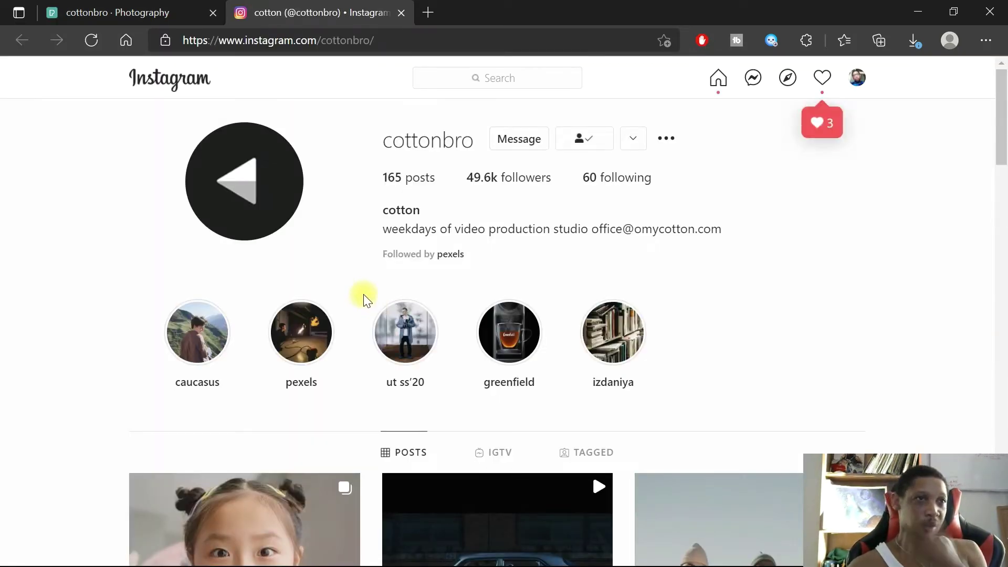
scroll(336, 332, down, 6)
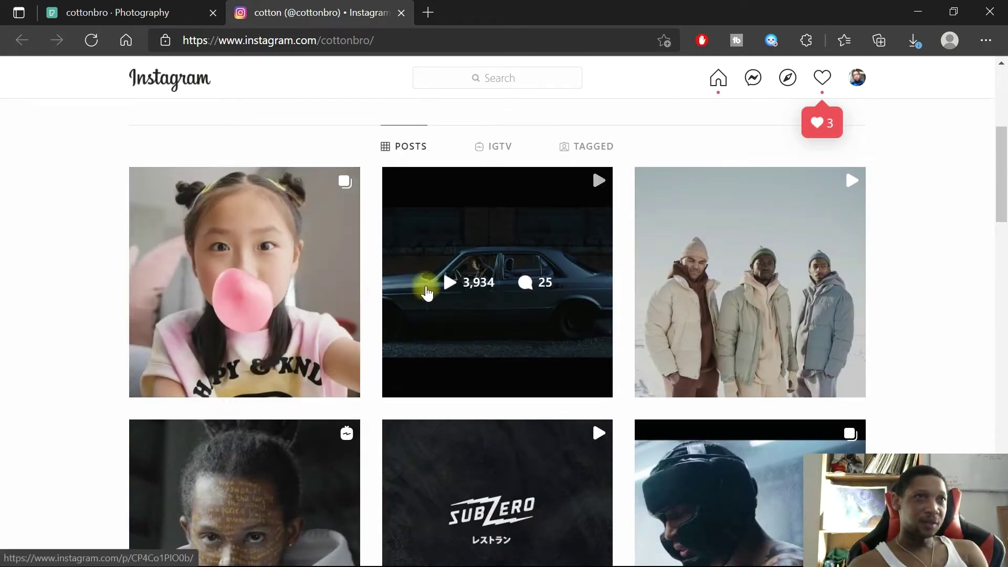
scroll(379, 294, down, 5)
scroll(352, 322, up, 4)
scroll(355, 327, up, 8)
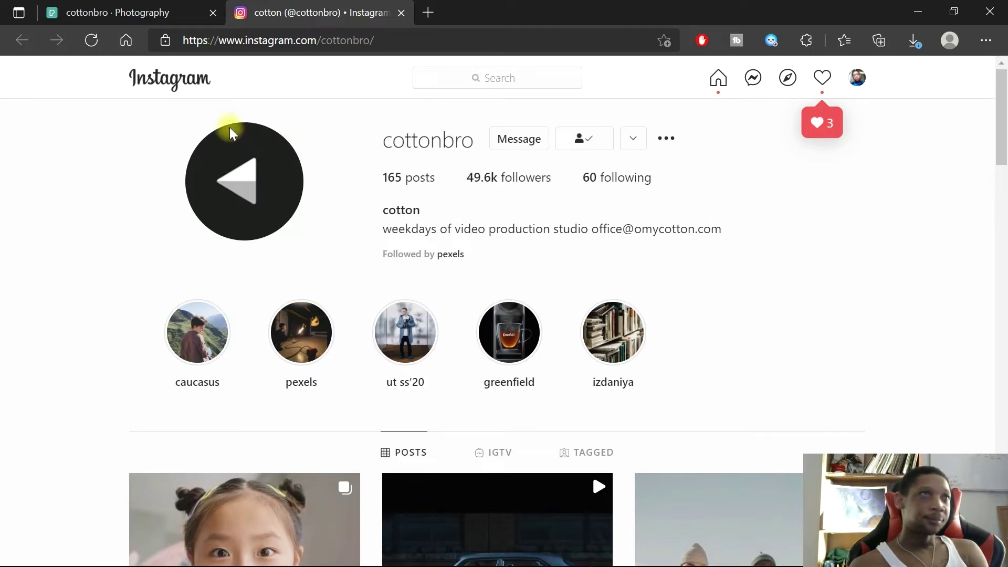
- Switch back to the Pexels tab, return to the bridge railing video and look through its page
click(136, 16)
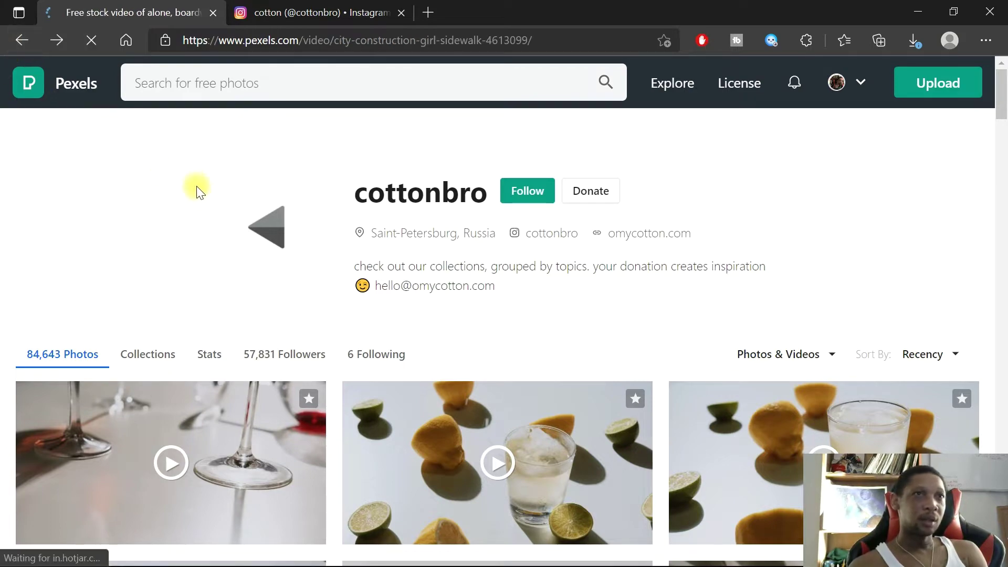
scroll(199, 226, down, 10)
scroll(310, 378, up, 15)
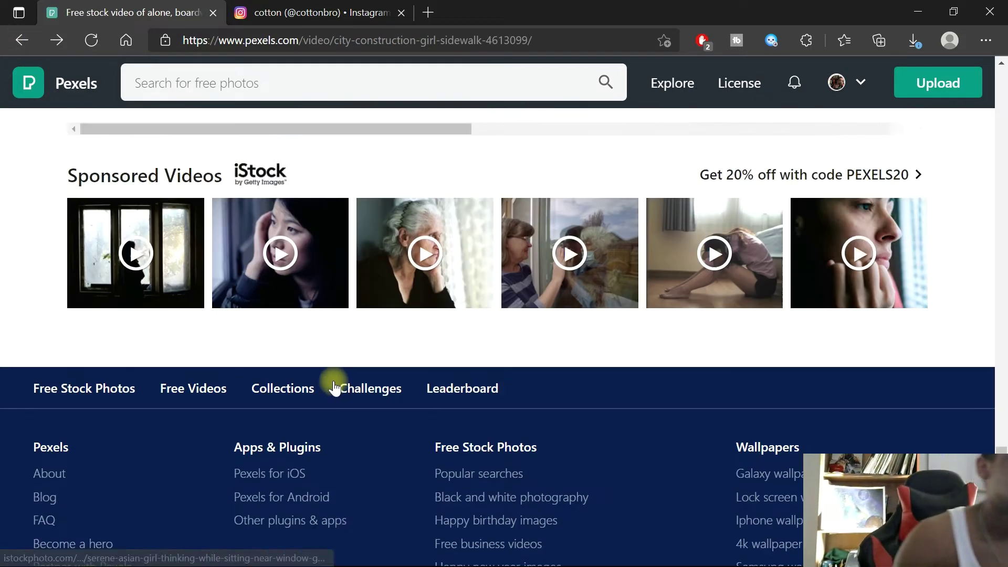
scroll(423, 300, up, 10)
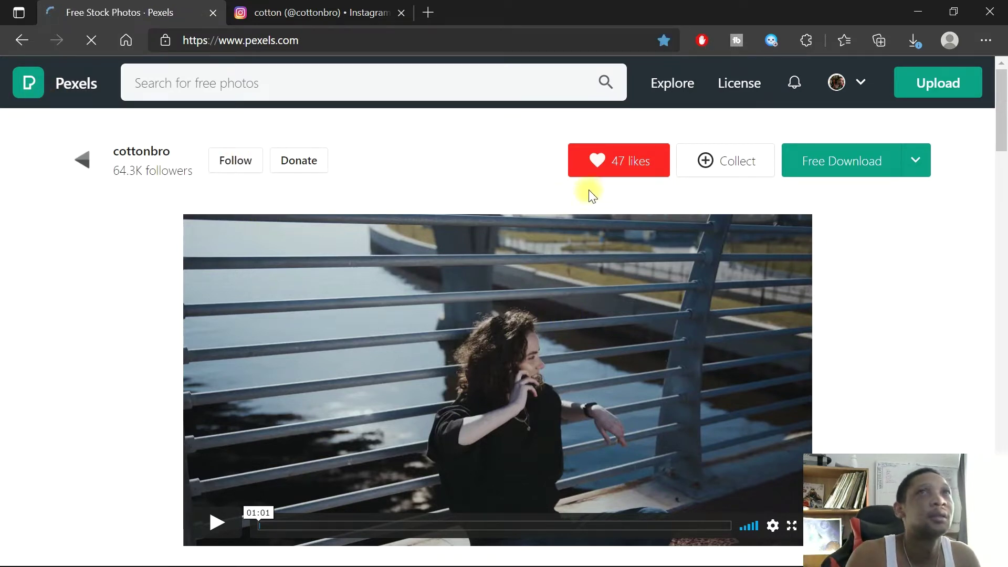
- Open the Videos section from the Pexels home page and look through the trending free stock videos
scroll(557, 360, down, 3)
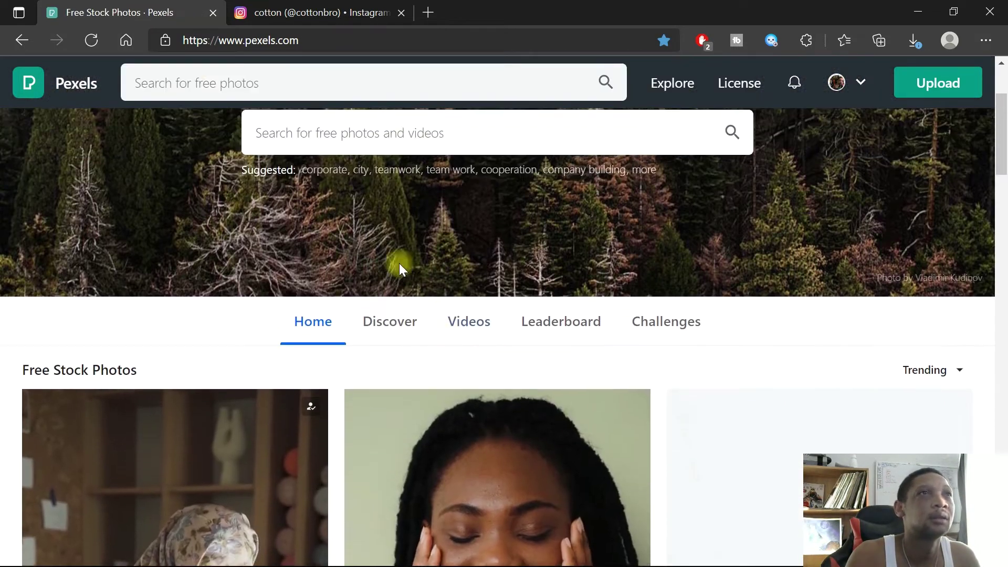
click(476, 325)
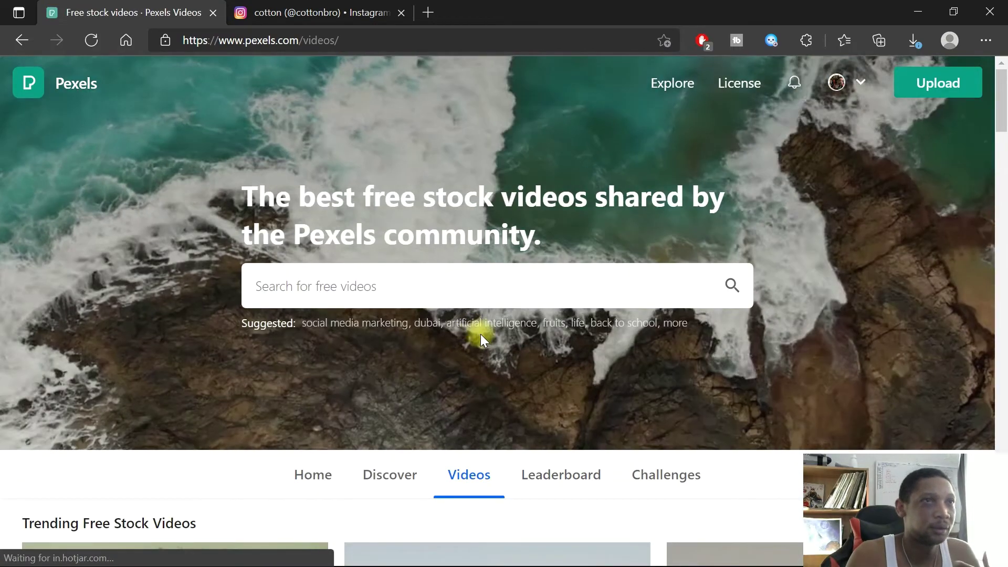
scroll(401, 375, down, 6)
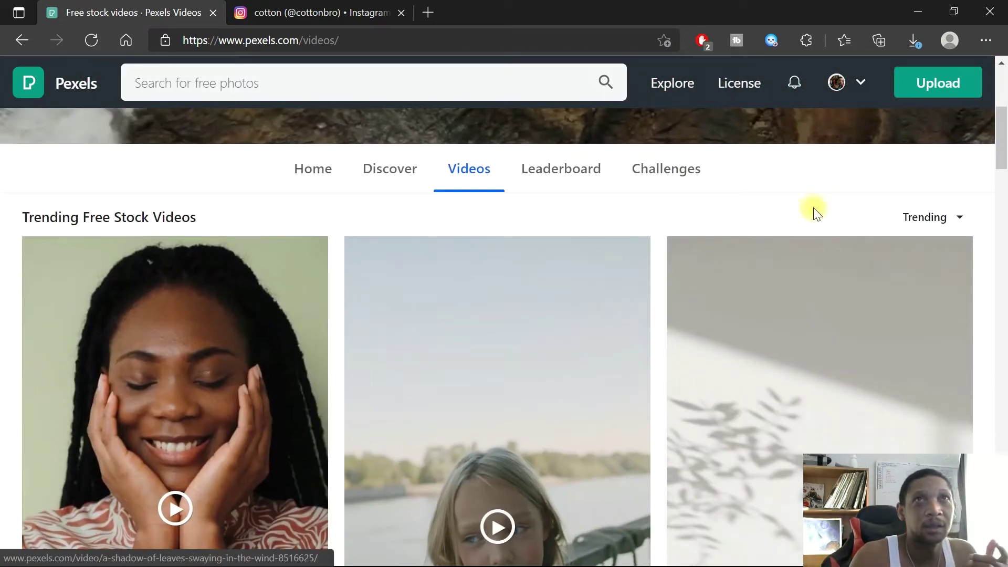
scroll(750, 278, up, 5)
scroll(746, 278, down, 7)
scroll(747, 279, up, 5)
scroll(748, 279, up, 3)
scroll(747, 278, down, 14)
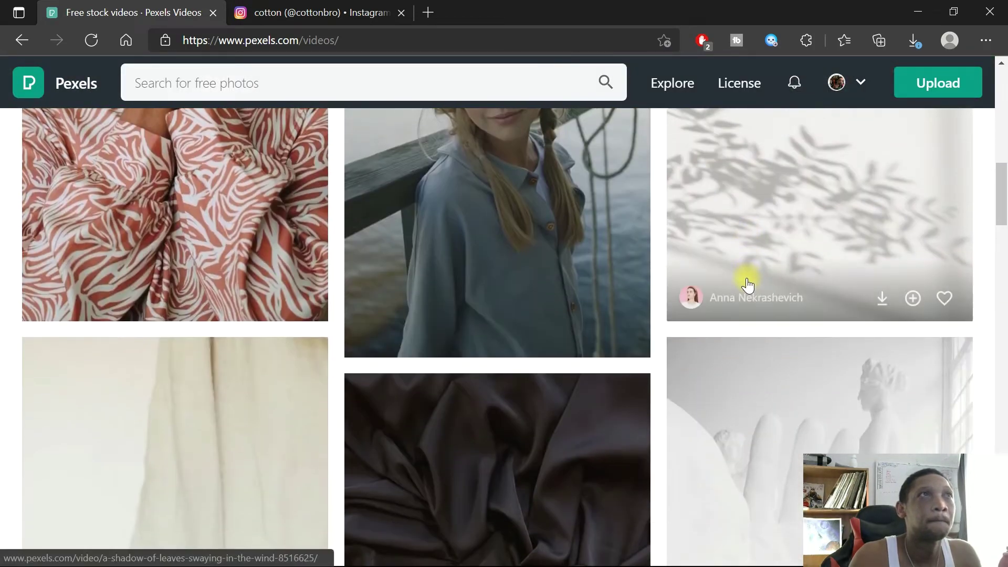
scroll(747, 278, down, 7)
scroll(747, 279, down, 5)
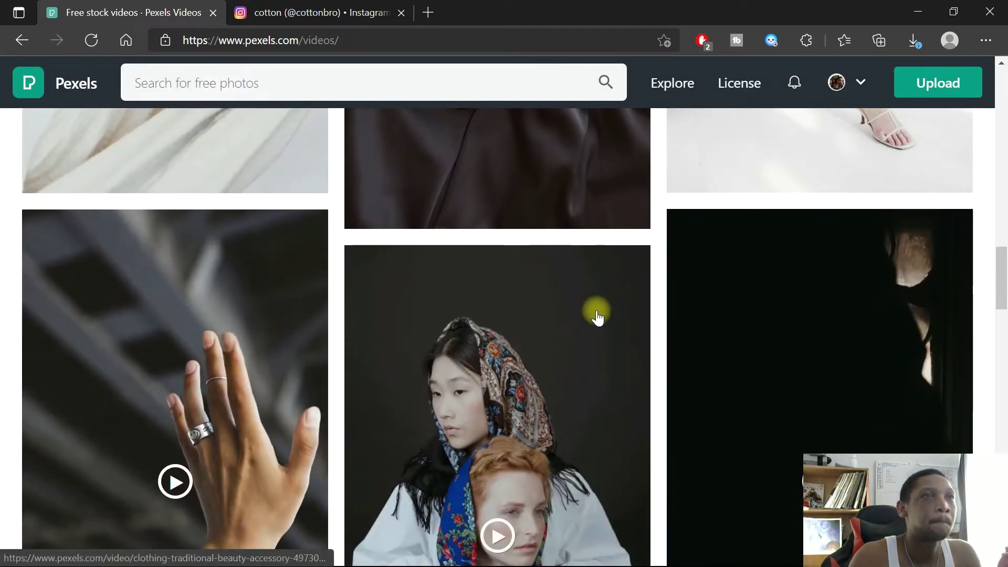
scroll(590, 304, up, 20)
scroll(220, 186, up, 3)
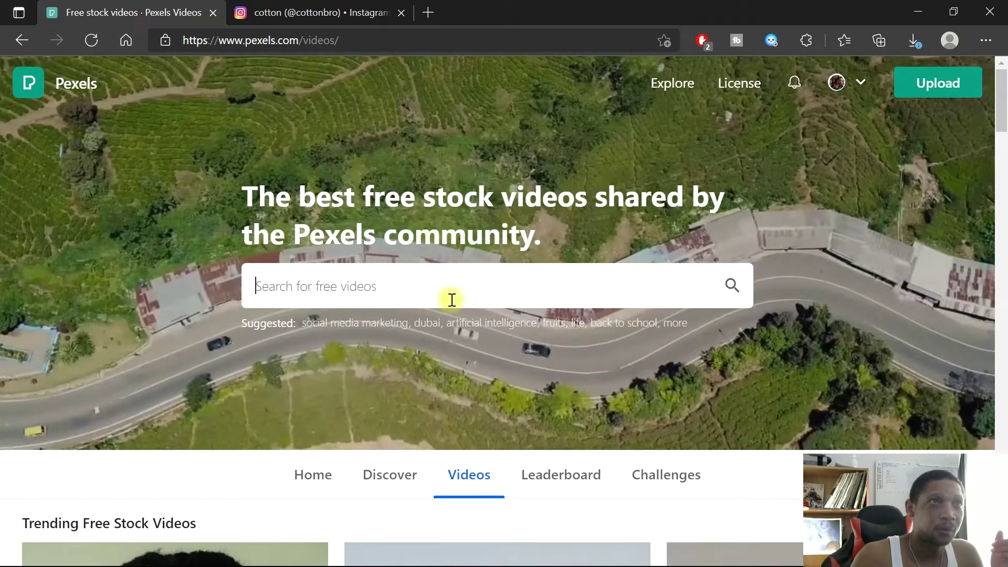
- Examine the recent searches, collections and trending topics suggested by the free video search
click(357, 290)
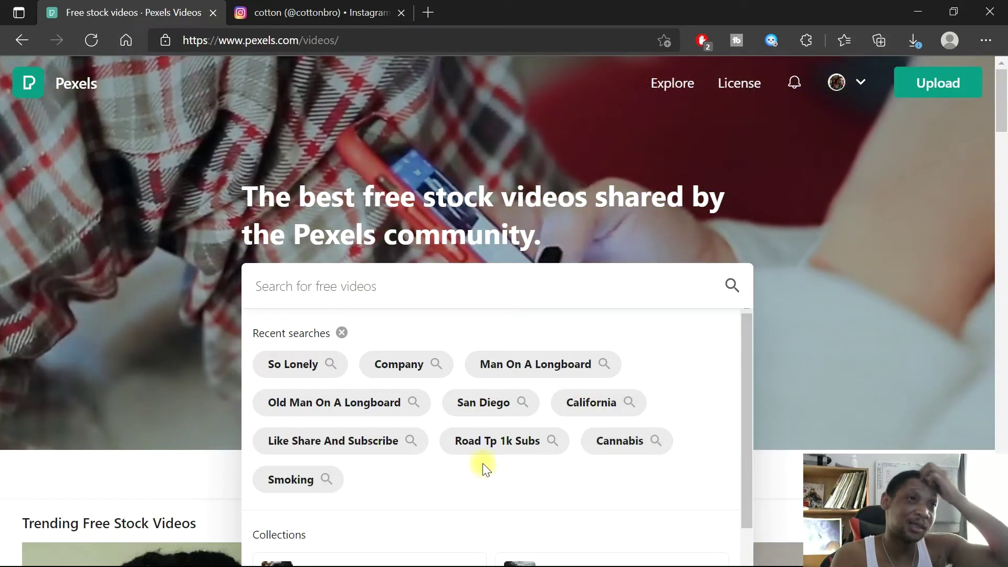
scroll(420, 428, down, 3)
scroll(368, 420, up, 3)
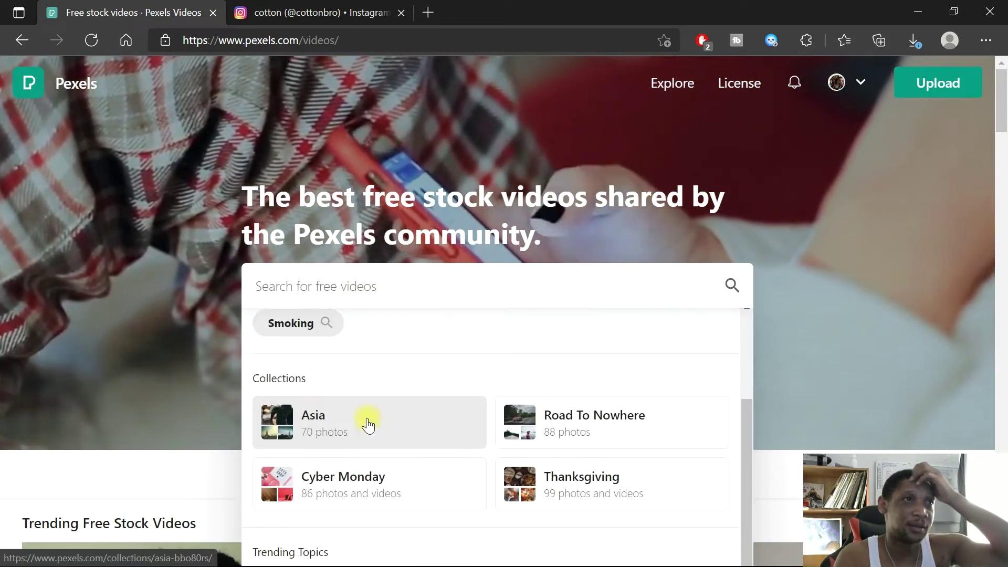
scroll(326, 383, down, 3)
scroll(331, 420, down, 5)
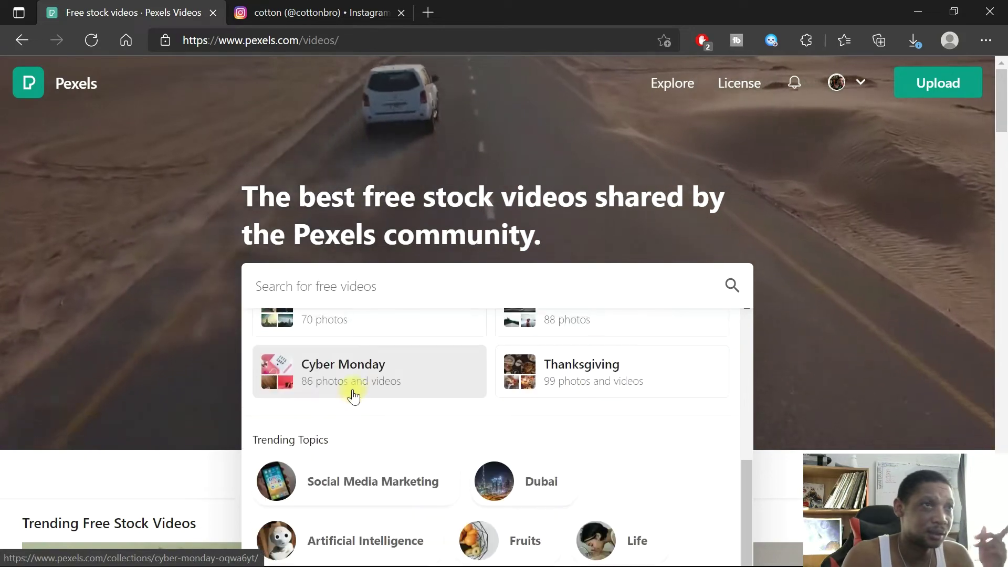
scroll(339, 406, down, 3)
scroll(339, 405, up, 5)
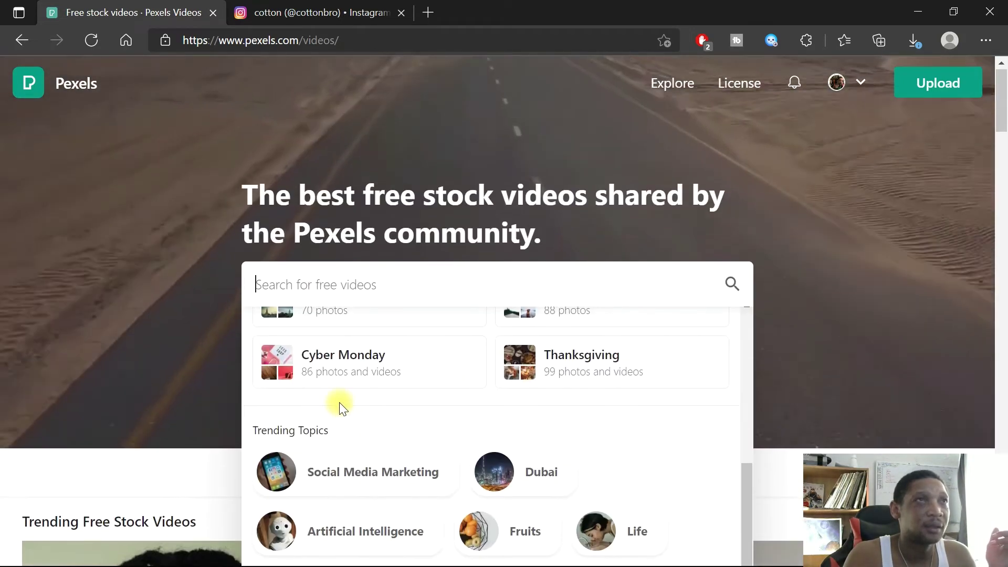
scroll(349, 397, up, 3)
scroll(352, 388, up, 3)
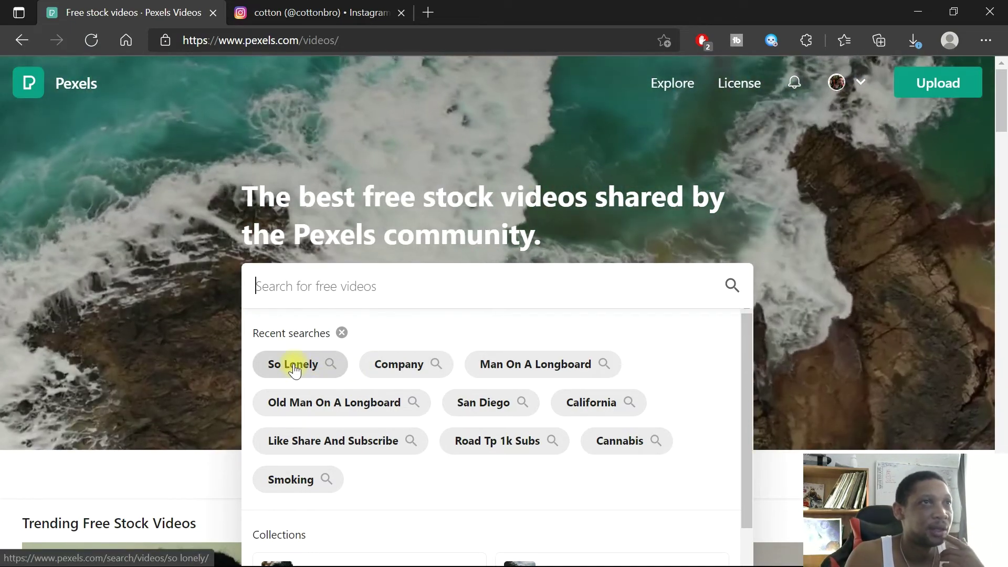
- Rerun the recent "So Lonely" video search and open cottonbro's video of a depressed man sitting on a couch
click(294, 367)
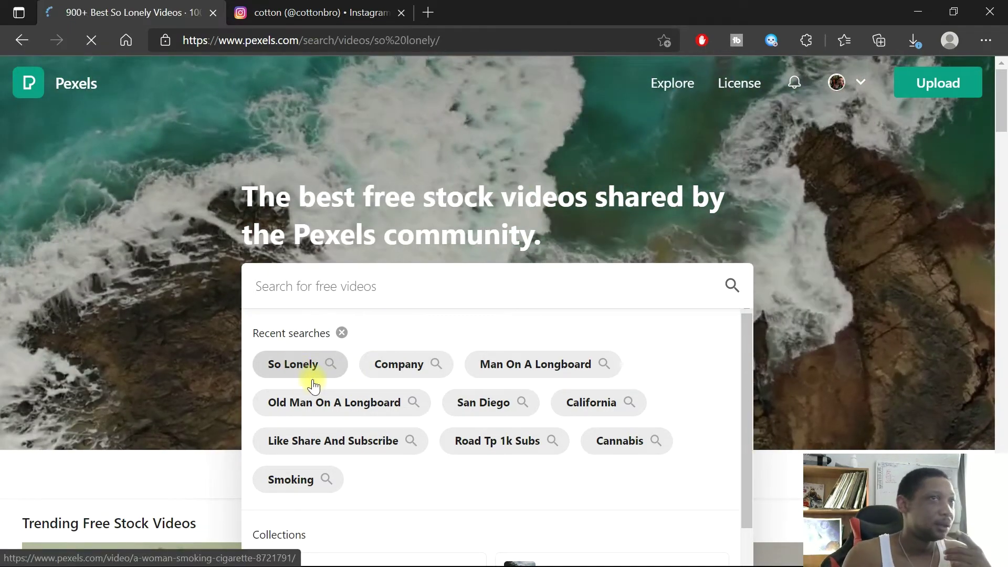
scroll(430, 351, down, 5)
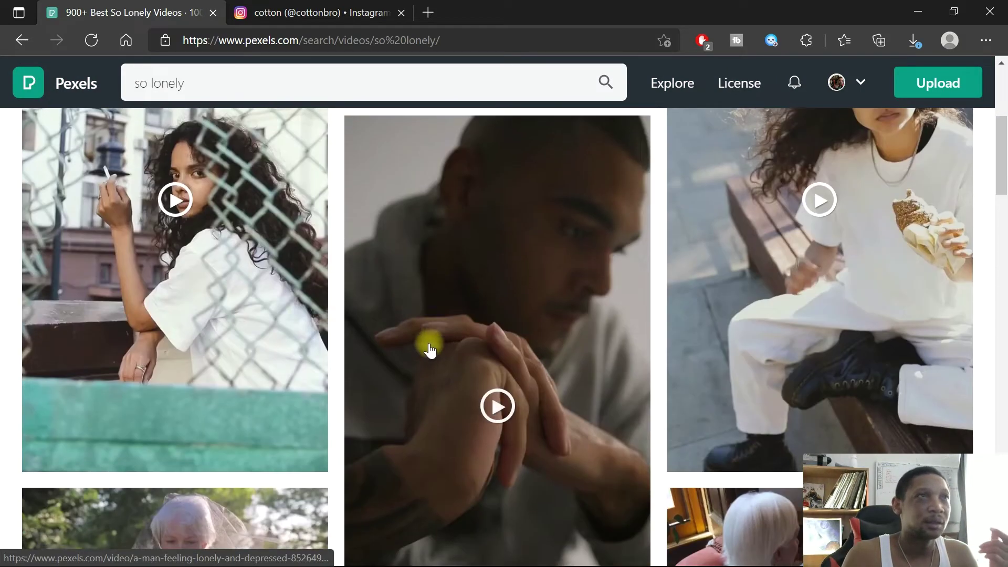
scroll(430, 350, down, 9)
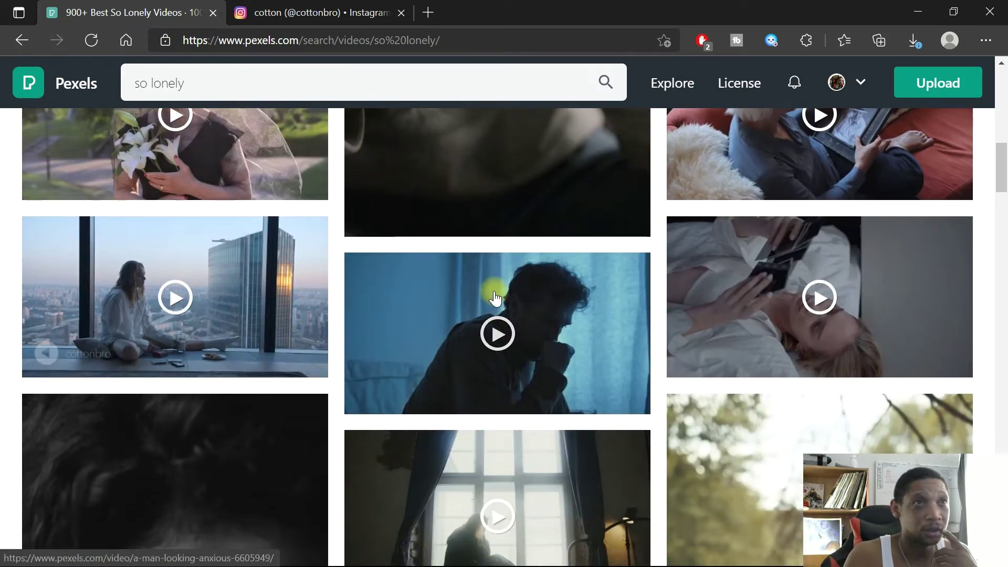
scroll(247, 299, down, 4)
scroll(416, 322, down, 3)
scroll(416, 322, down, 3)
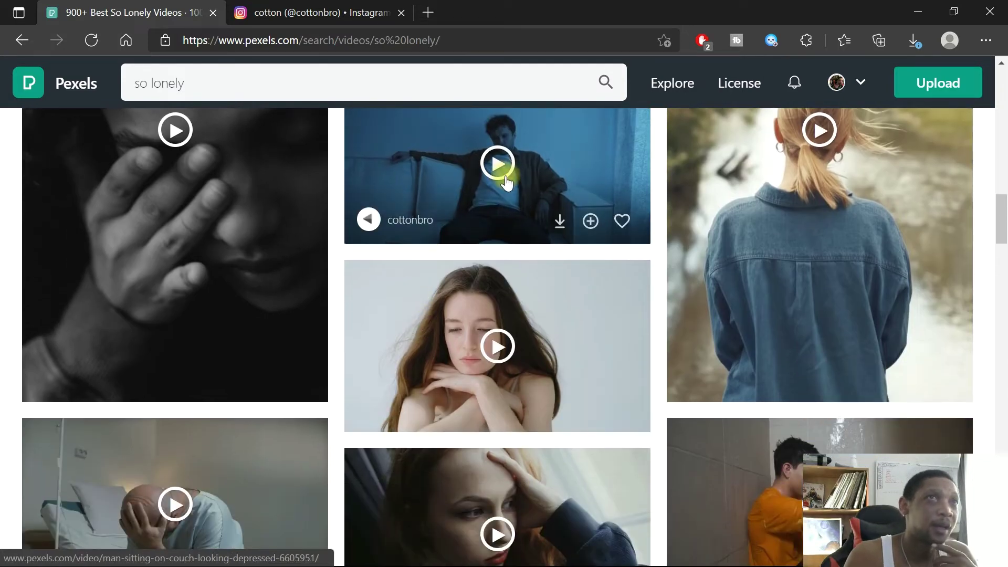
click(423, 198)
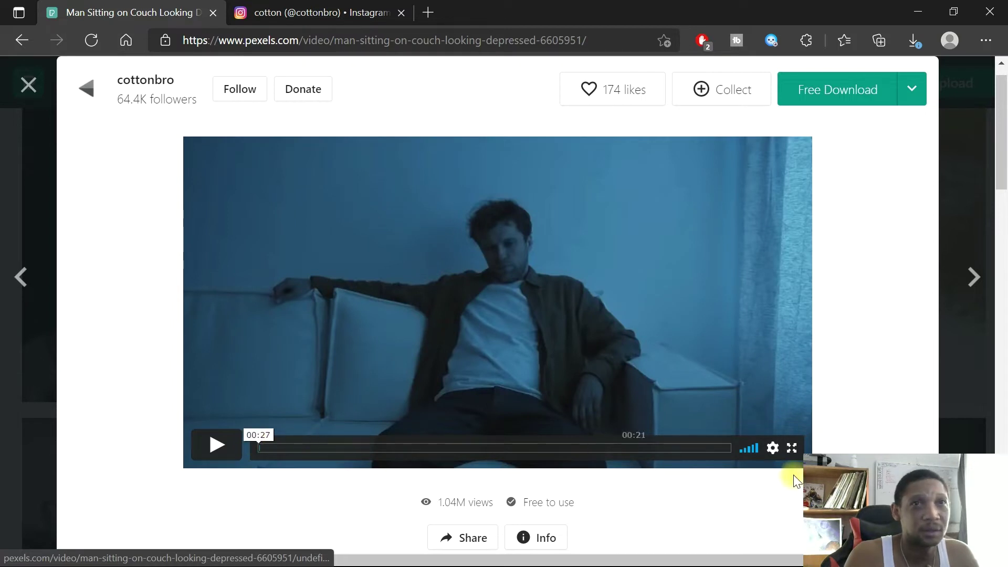
- Preview cottonbro's video of the depressed man on the couch and return to the "so lonely" results
scroll(671, 314, up, 1)
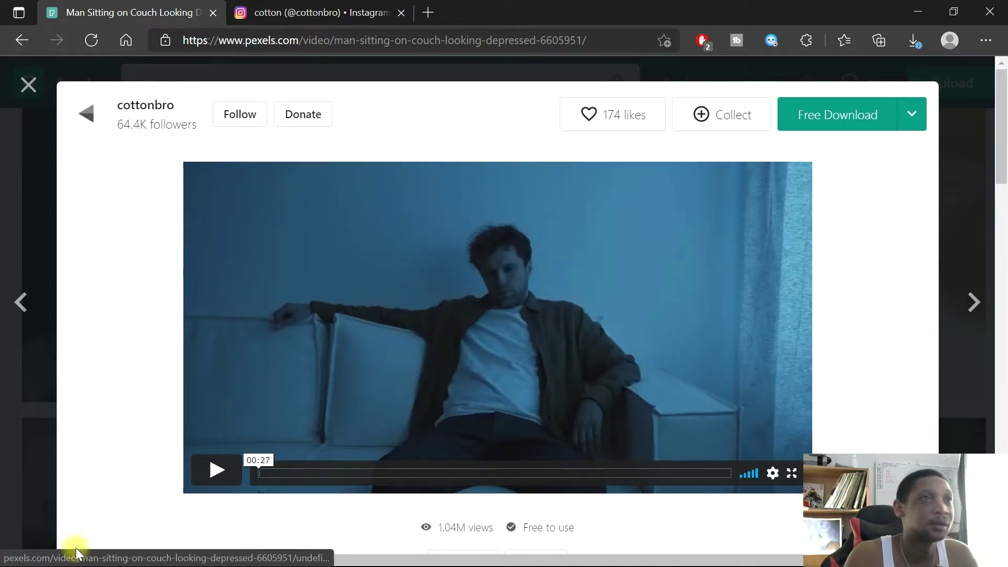
click(218, 471)
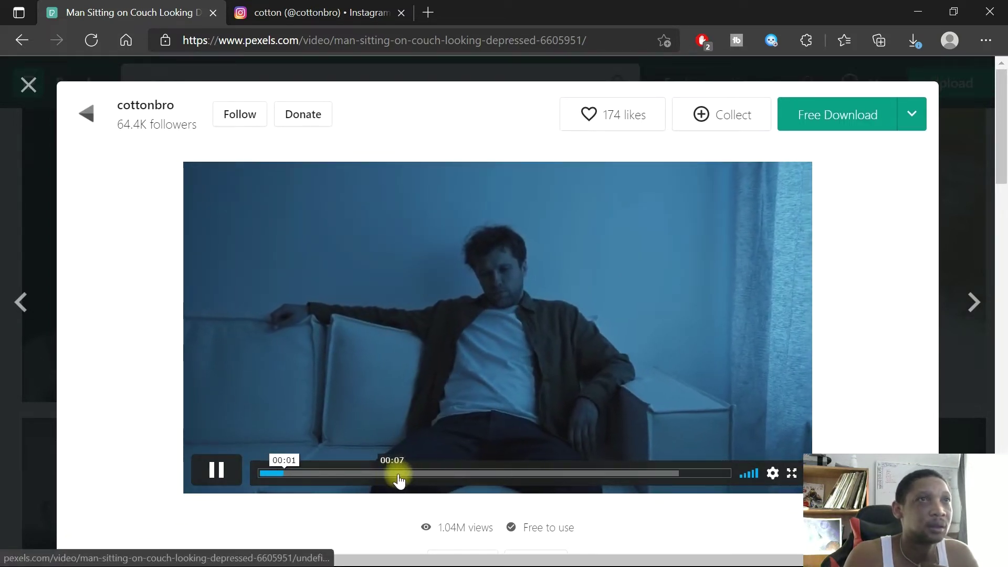
click(28, 95)
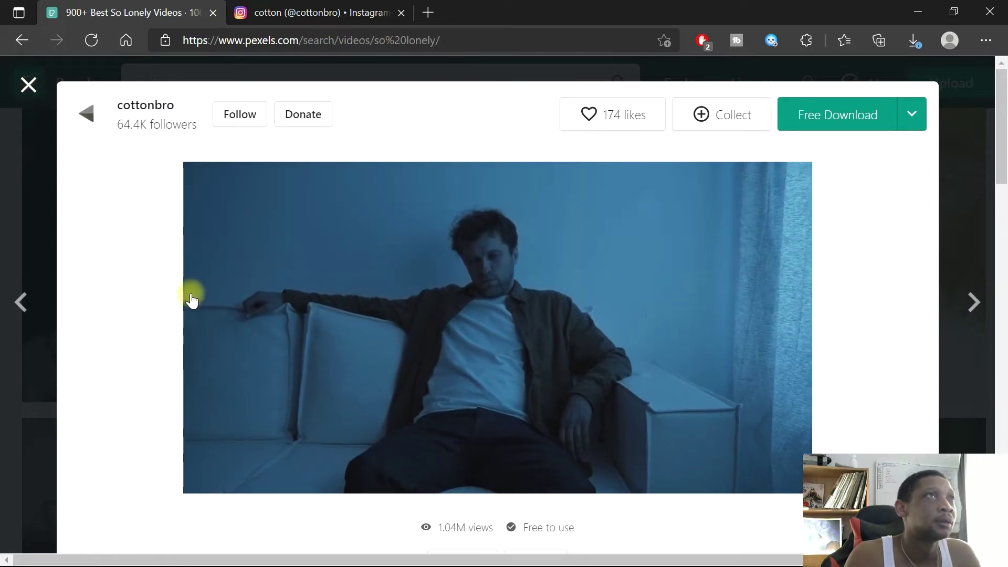
- Open MART PRODUCTION's "A Depressed Woman" video from the results, preview it and close it
scroll(412, 404, down, 5)
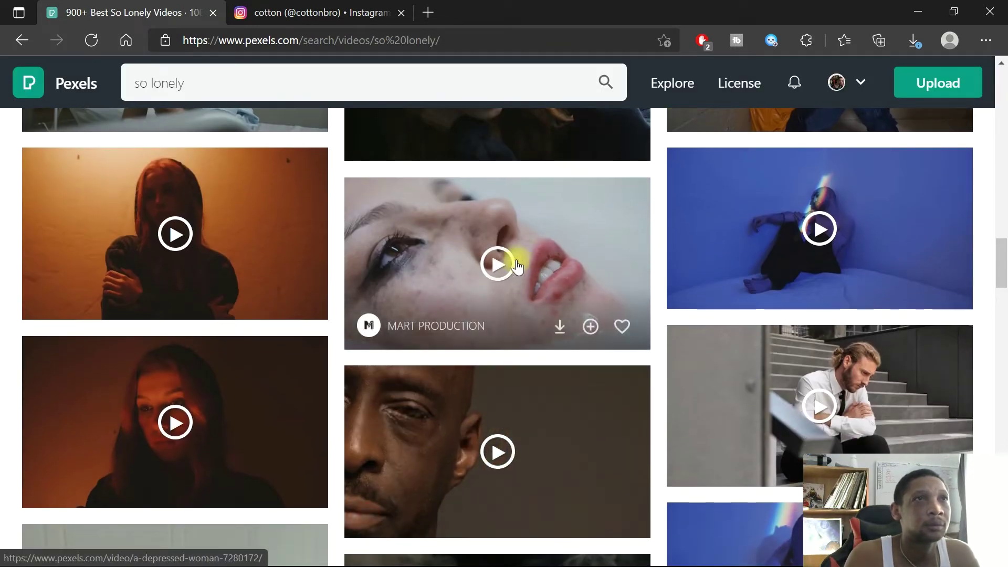
click(505, 258)
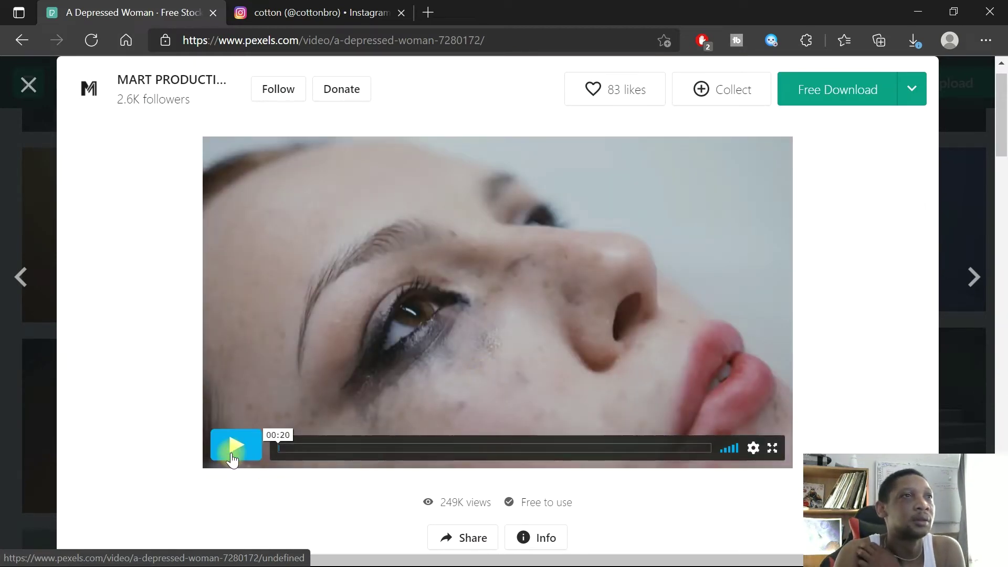
click(234, 446)
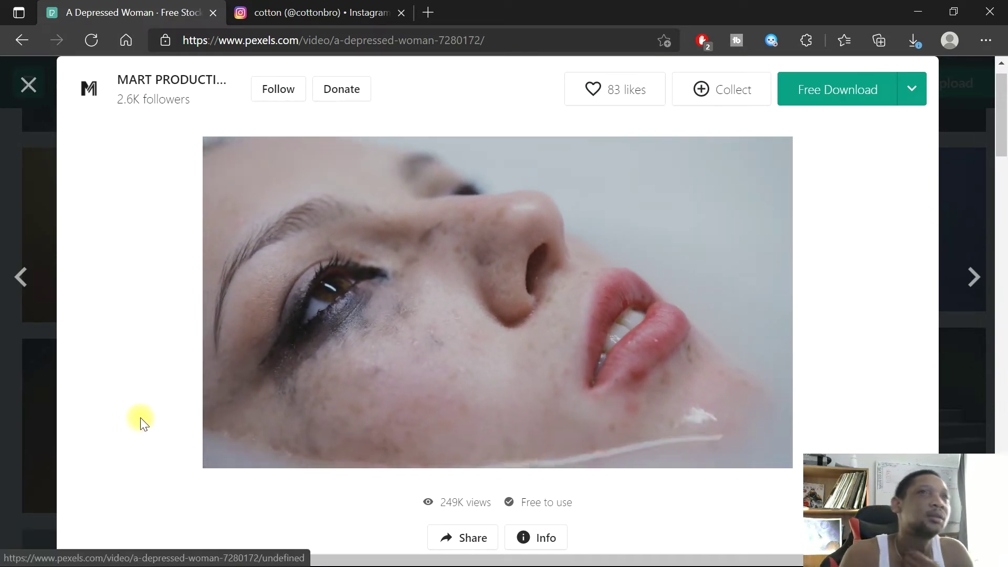
click(27, 90)
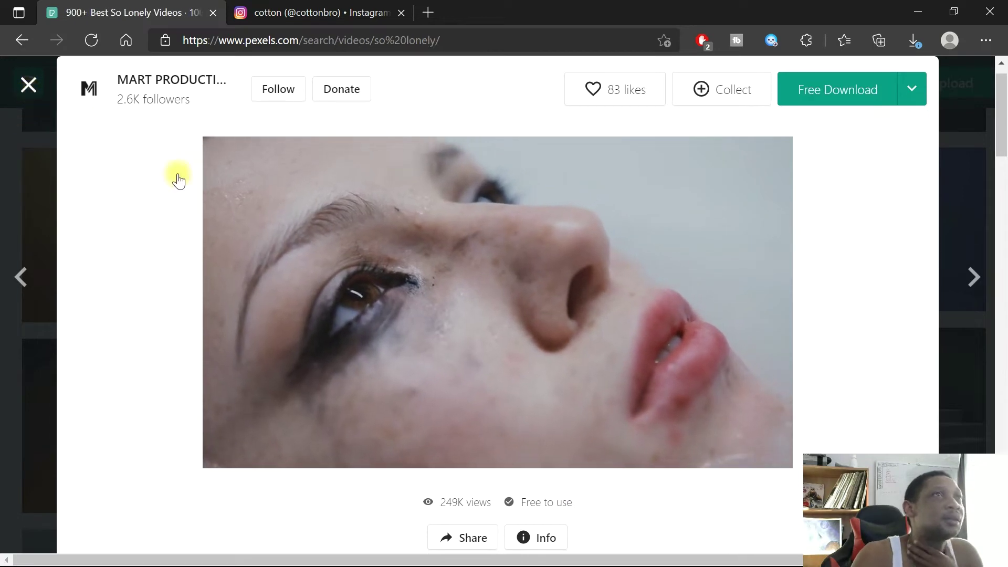
- Look further down the "so lonely" video results for more suitable footage
scroll(248, 299, down, 3)
scroll(192, 283, down, 3)
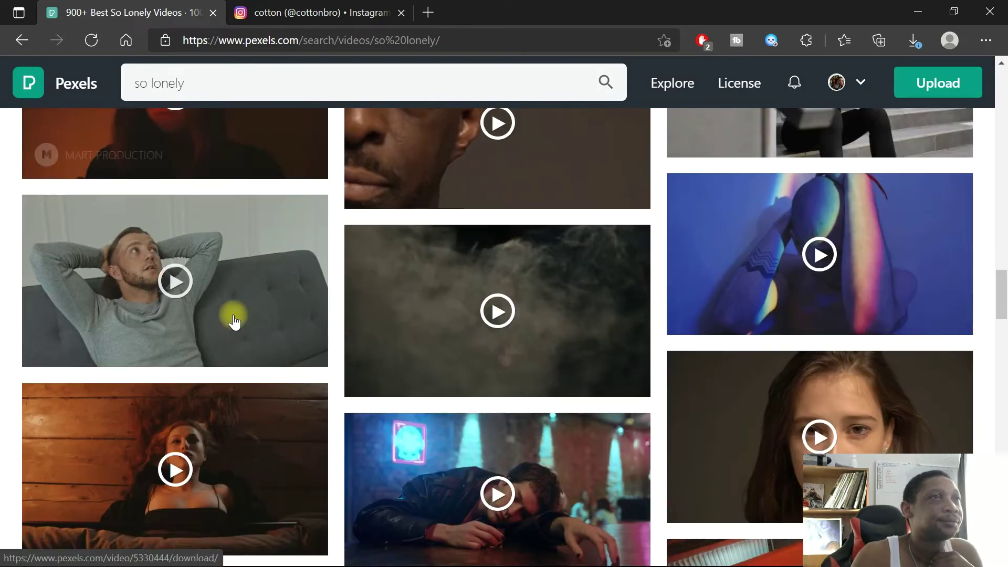
scroll(231, 317, up, 1)
scroll(219, 301, down, 4)
scroll(178, 349, down, 1)
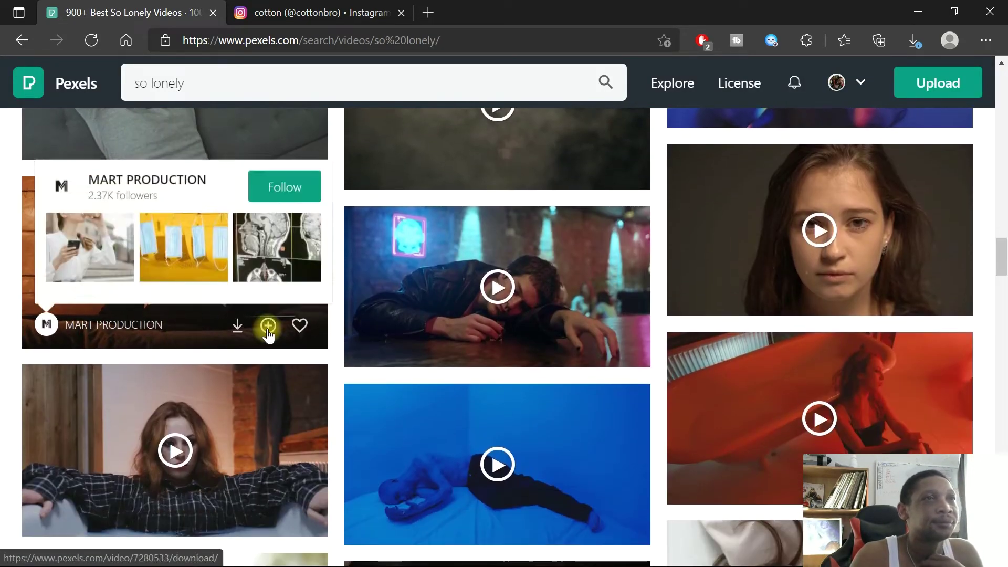
scroll(567, 322, down, 9)
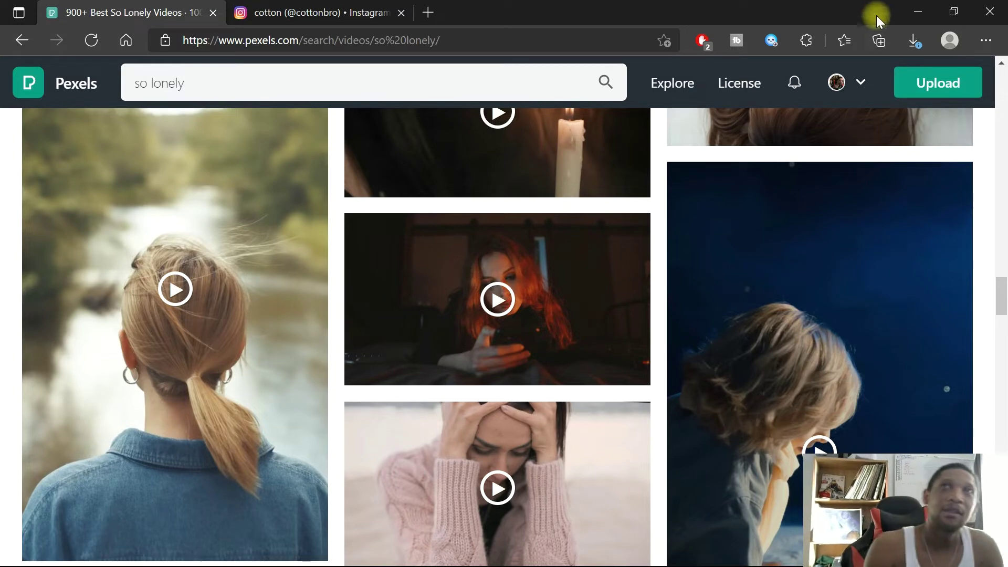
- Show the downloaded production ID_5119949.mp4 in its folder, look through the MP4 files there and close the folder
click(913, 42)
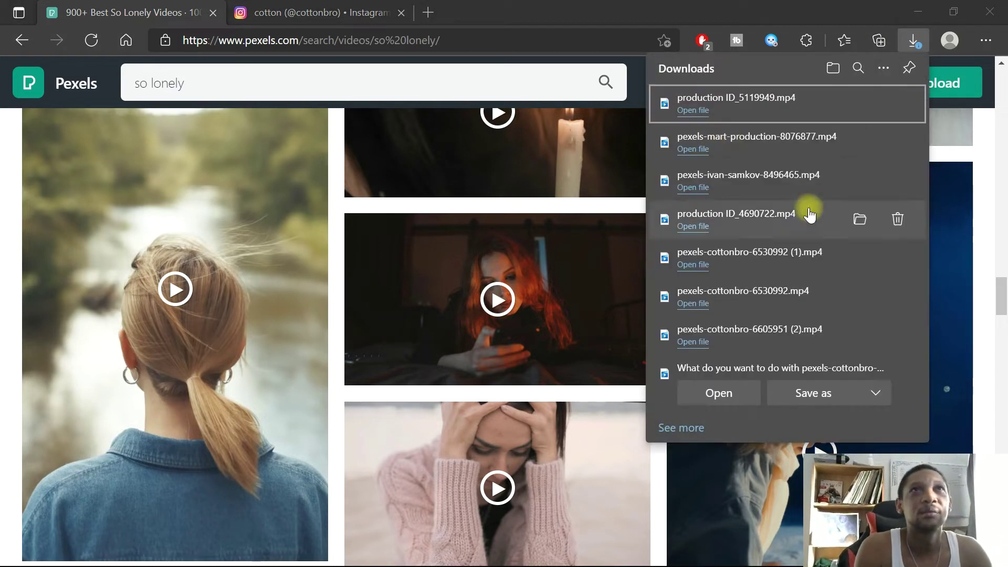
click(858, 103)
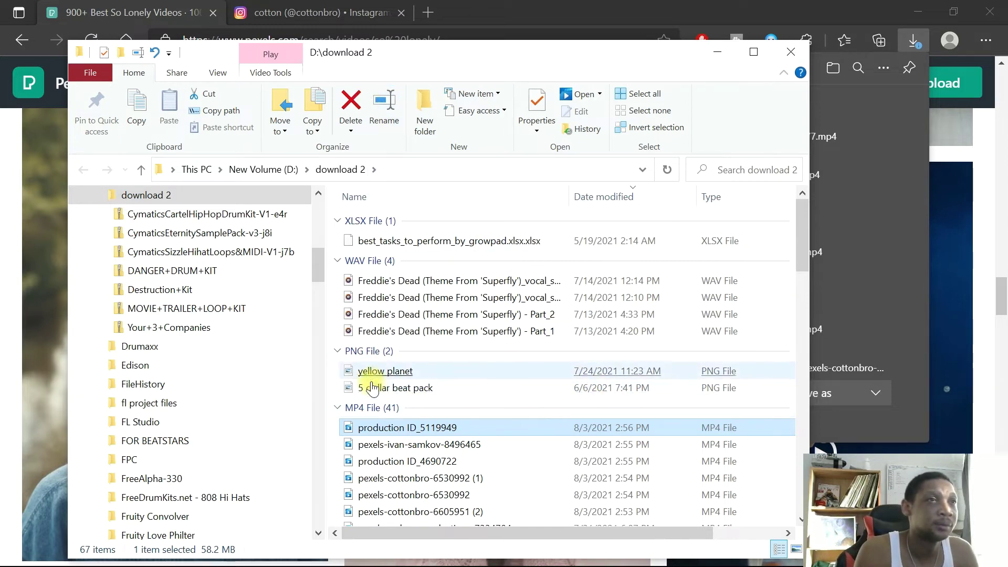
scroll(401, 420, down, 3)
scroll(400, 416, up, 1)
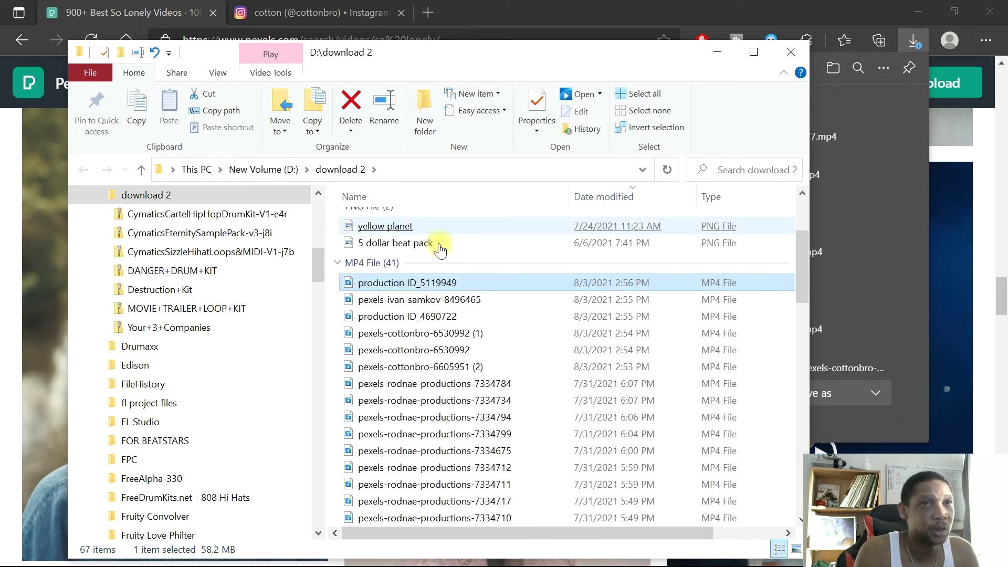
scroll(440, 249, down, 1)
click(422, 266)
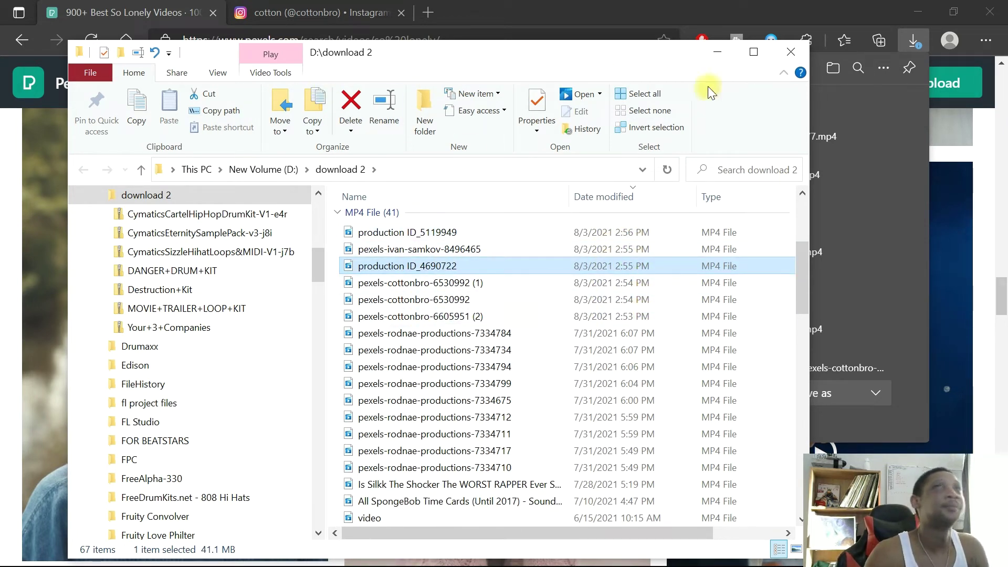
click(793, 61)
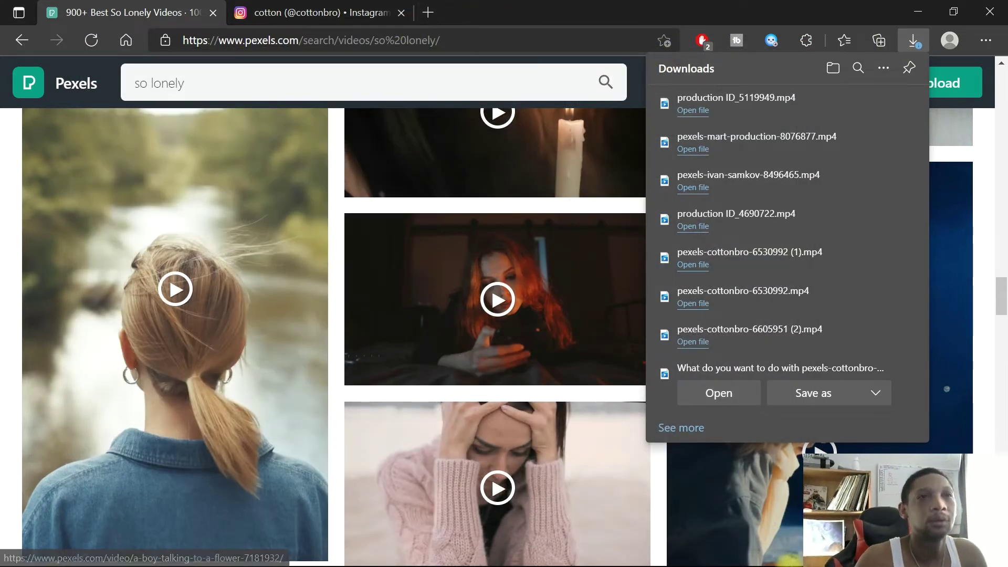
- Switch to Movavi Video Editor and import production ID_5119949 from the download 2 folder on New Volume (D:)
click(918, 13)
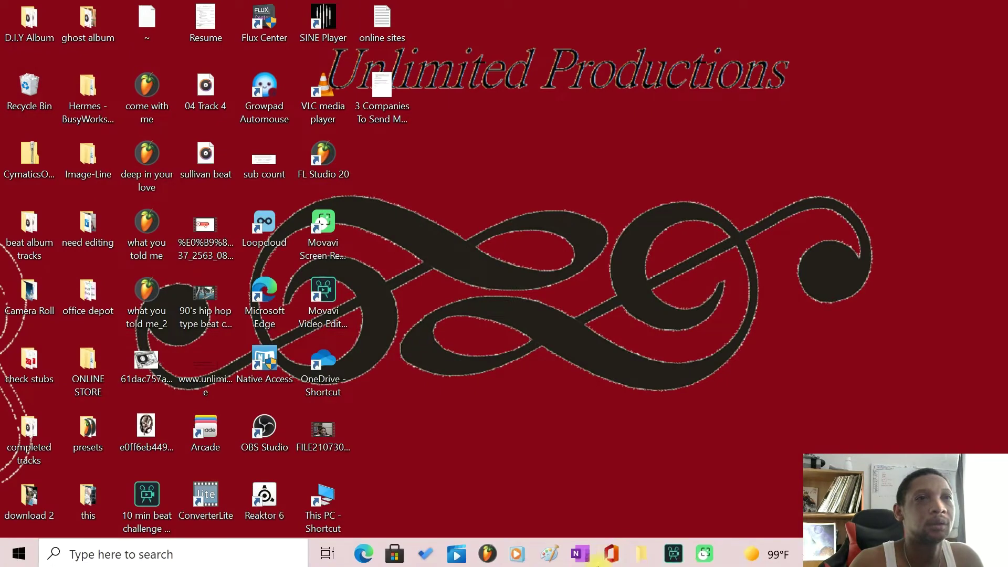
click(677, 556)
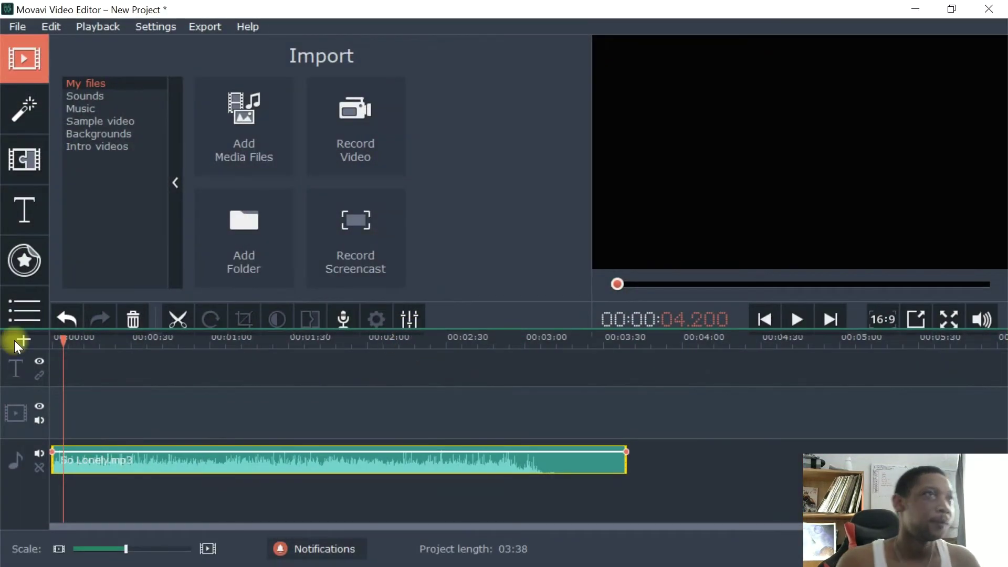
click(242, 125)
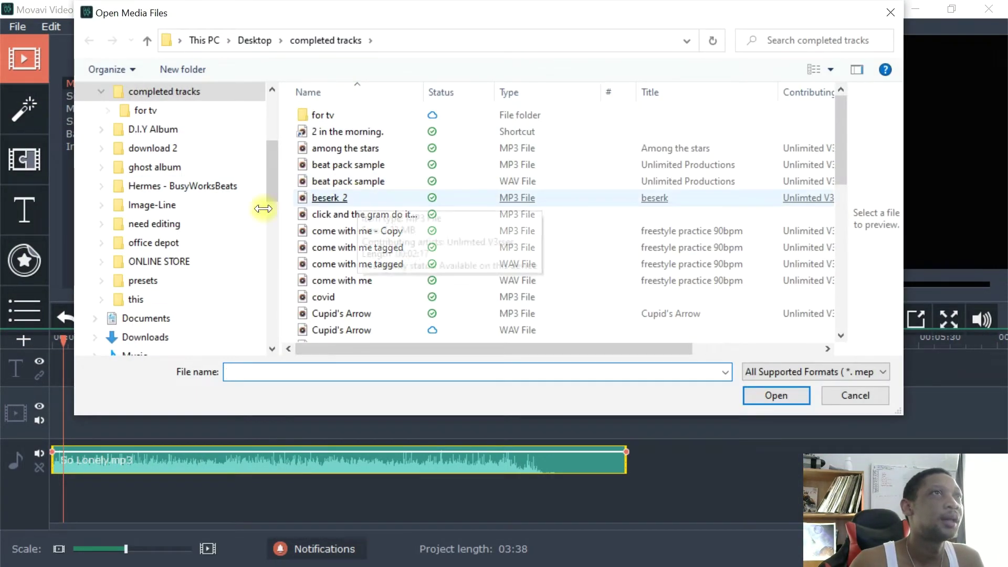
scroll(164, 263, down, 2)
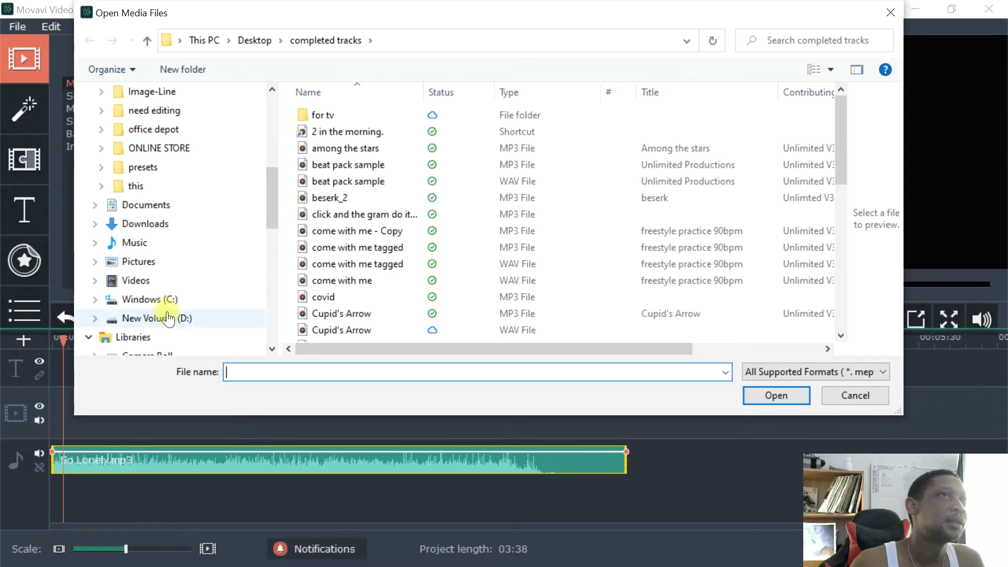
click(168, 318)
scroll(409, 194, down, 1)
click(349, 265)
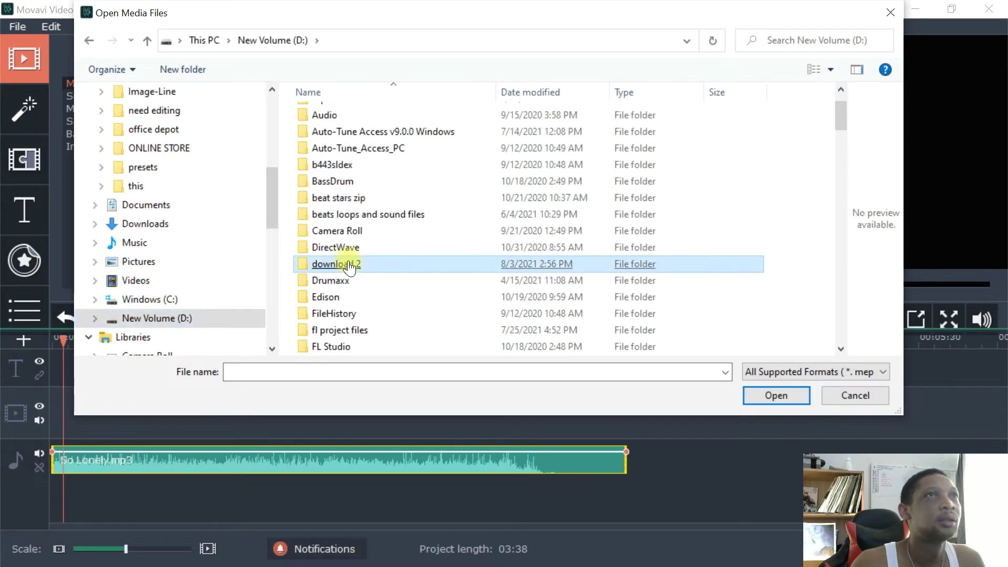
double_click(349, 265)
click(352, 139)
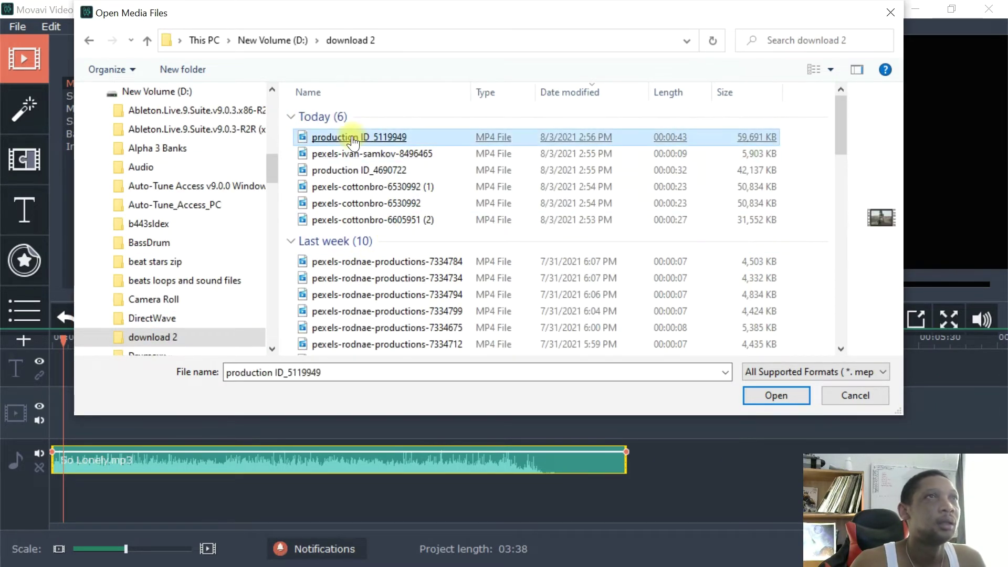
double_click(351, 137)
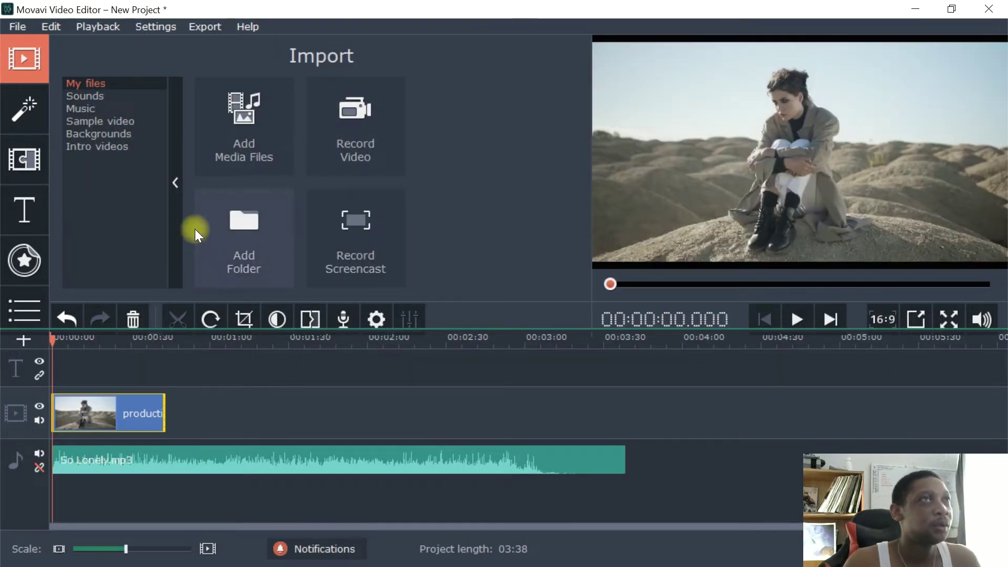
- Import pexels-ivan-samkov-8496465, production ID_4690722 and pexels-cottonbro-6530992 (1) as the next clips on the video track
click(243, 141)
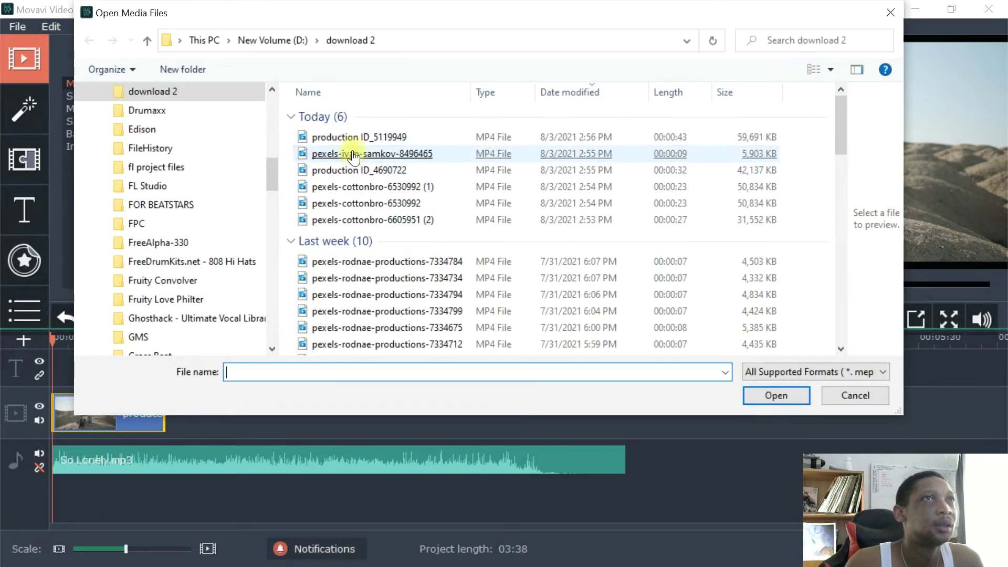
double_click(353, 154)
click(259, 160)
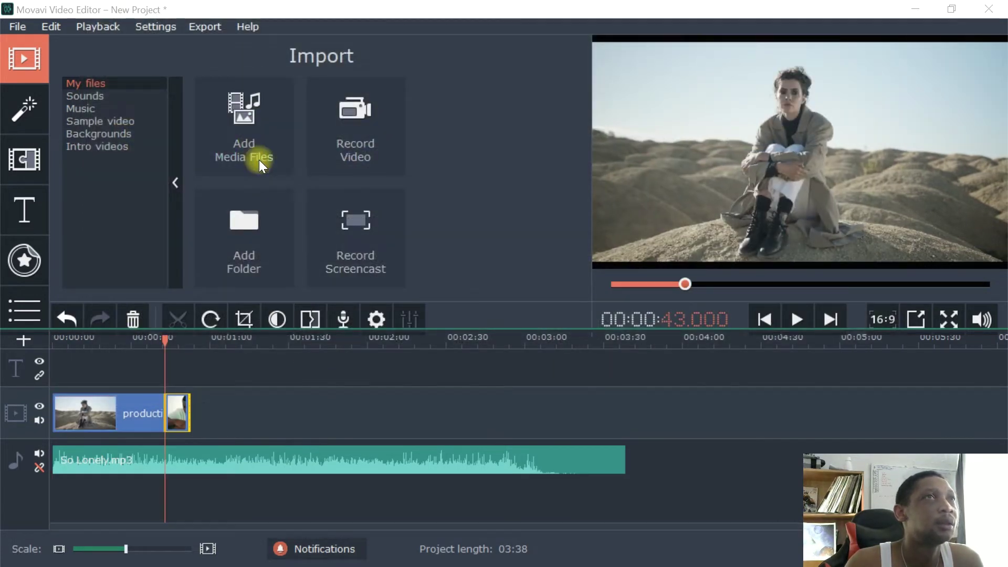
double_click(362, 170)
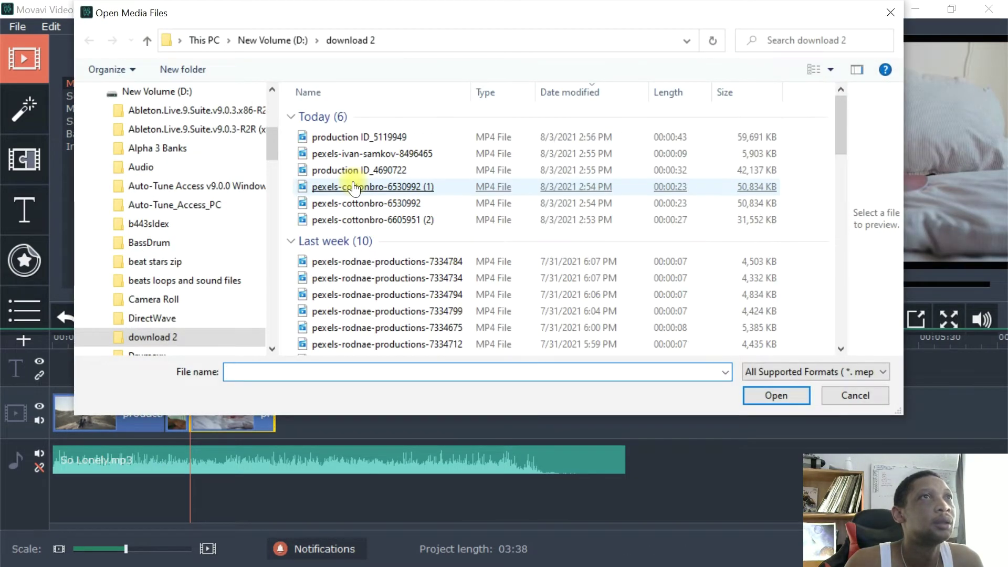
double_click(349, 181)
click(251, 138)
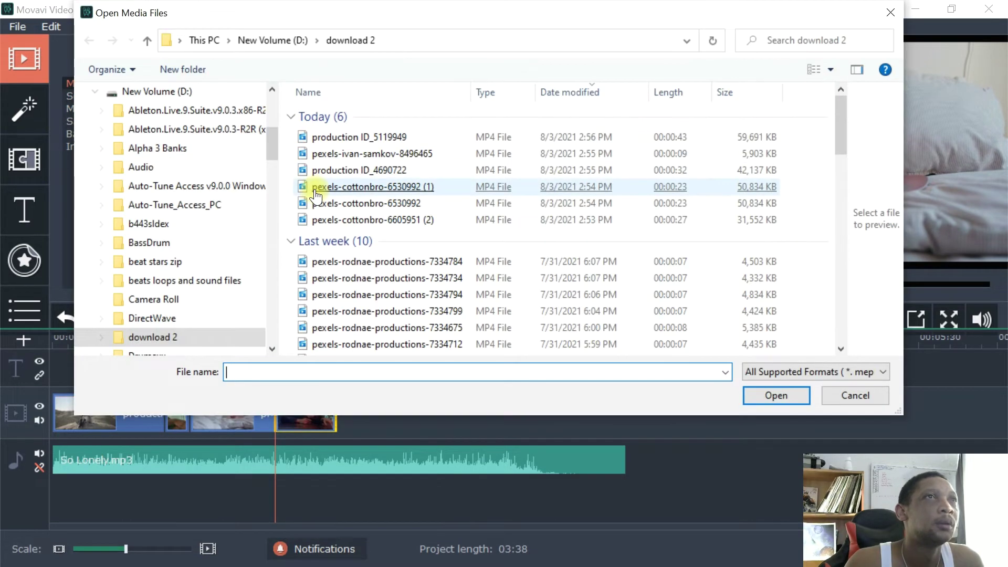
double_click(315, 195)
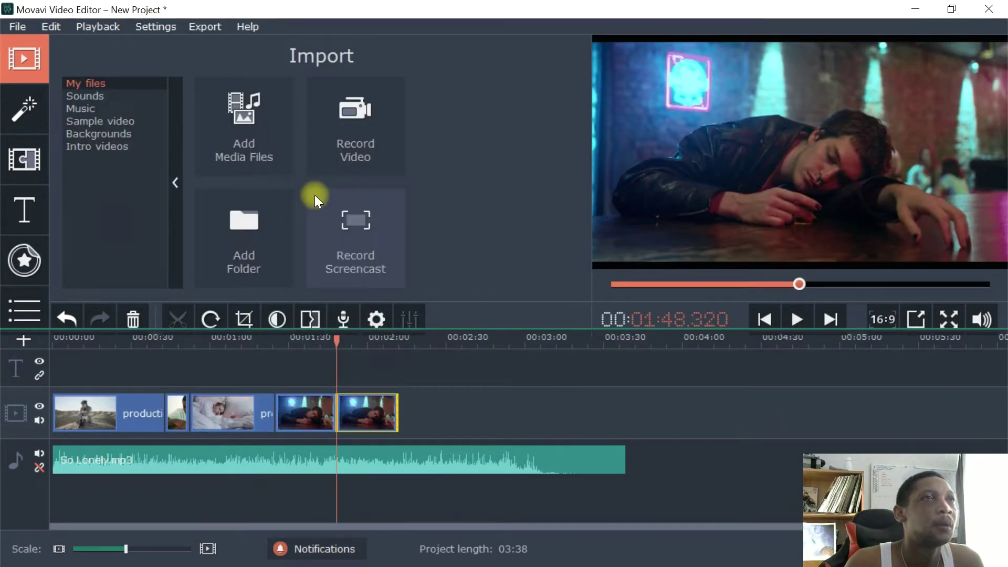
right_click(346, 413)
click(399, 360)
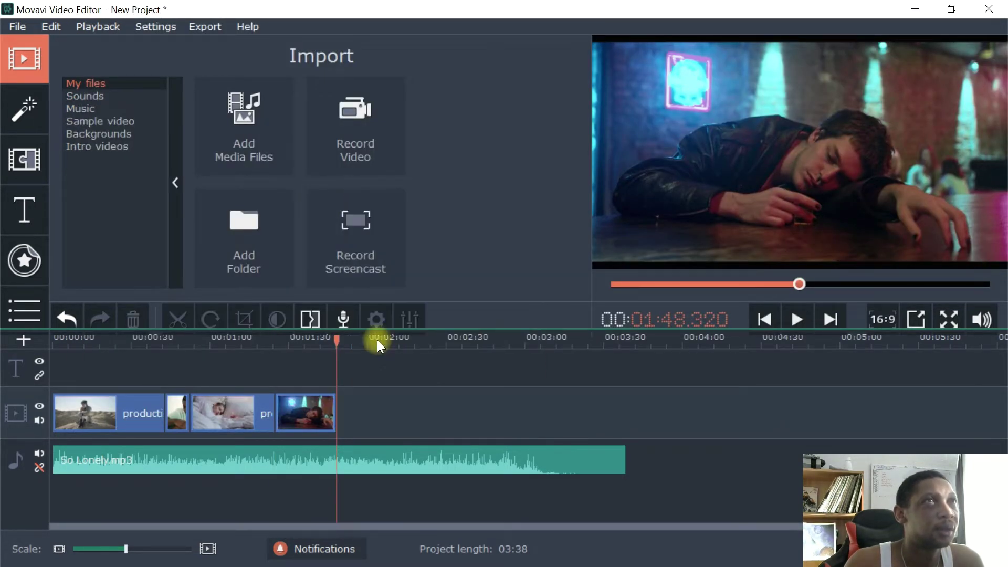
- Import pexels-cottonbro-6530992 as the last clip on the video track
click(253, 156)
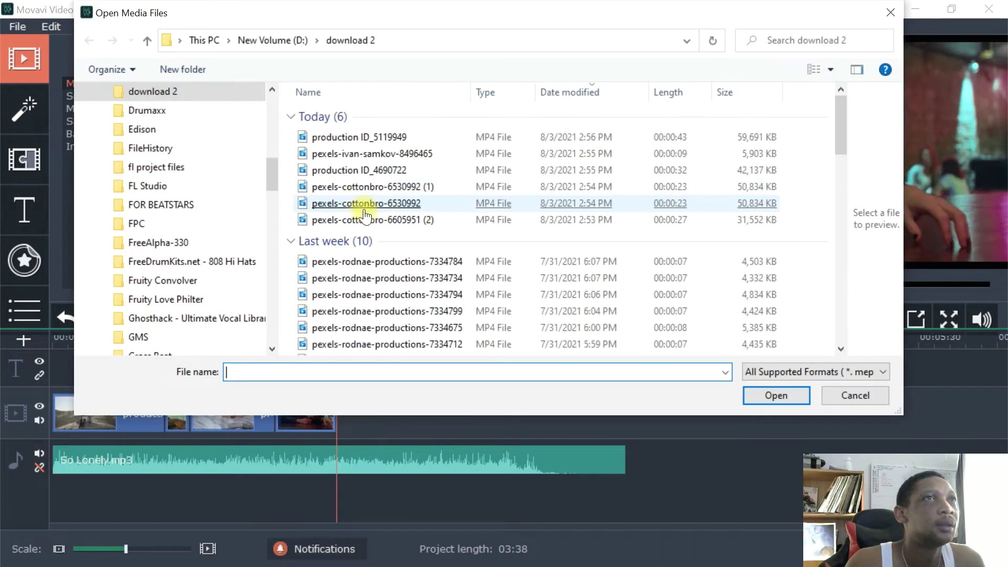
double_click(364, 210)
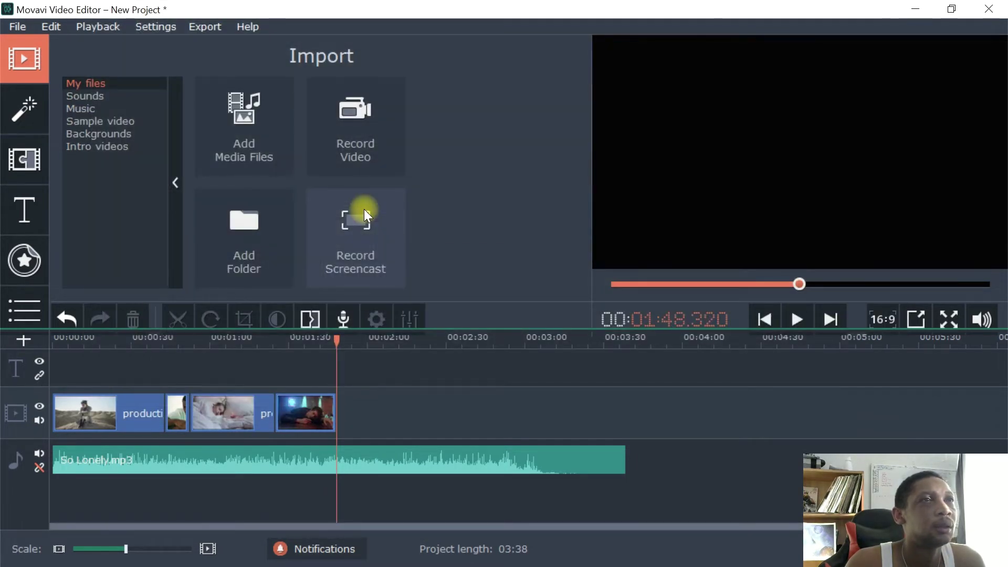
click(247, 152)
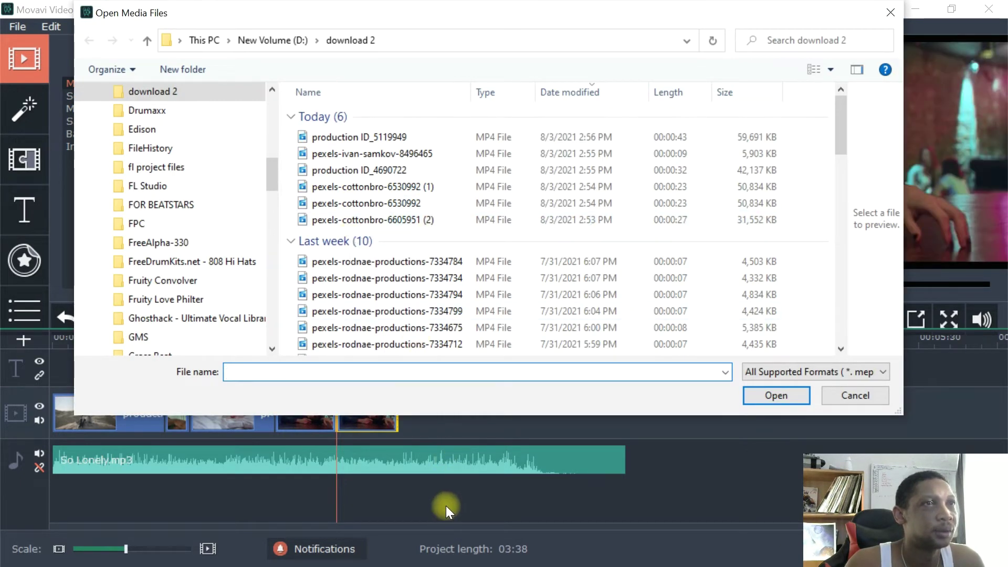
click(851, 395)
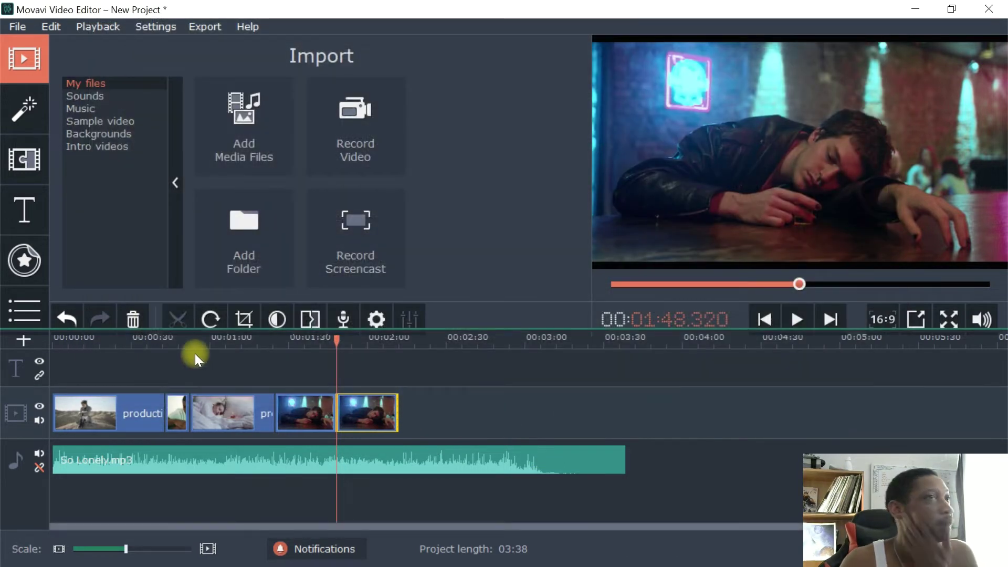
- Add a Fade to black transition between the first and second video clips and preview that transition
click(30, 163)
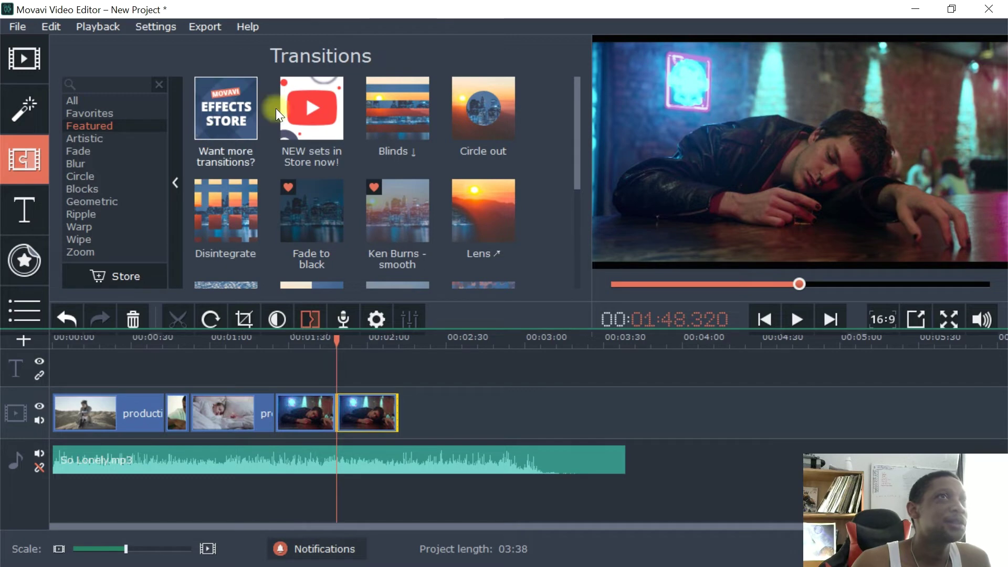
drag(312, 208, 162, 407)
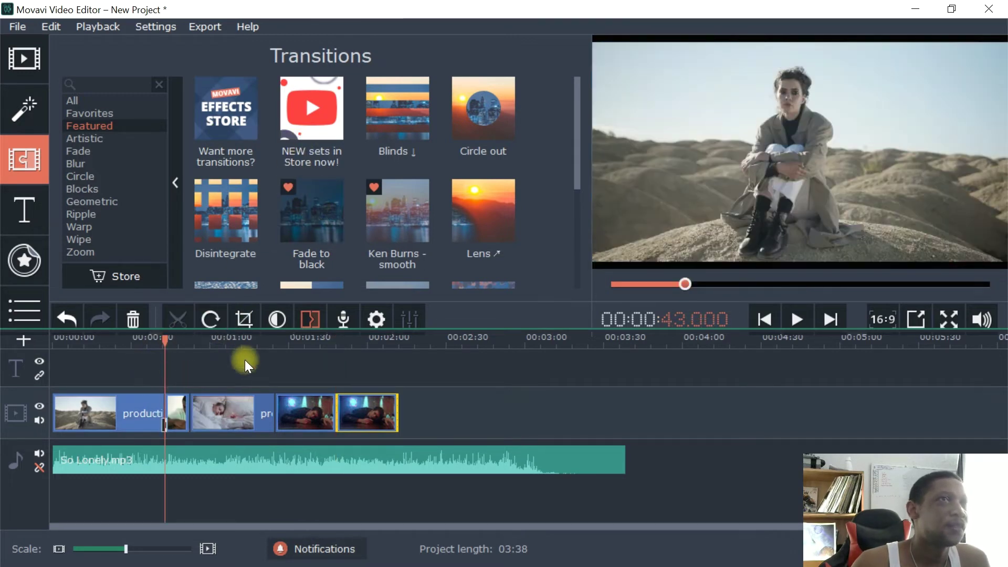
click(307, 214)
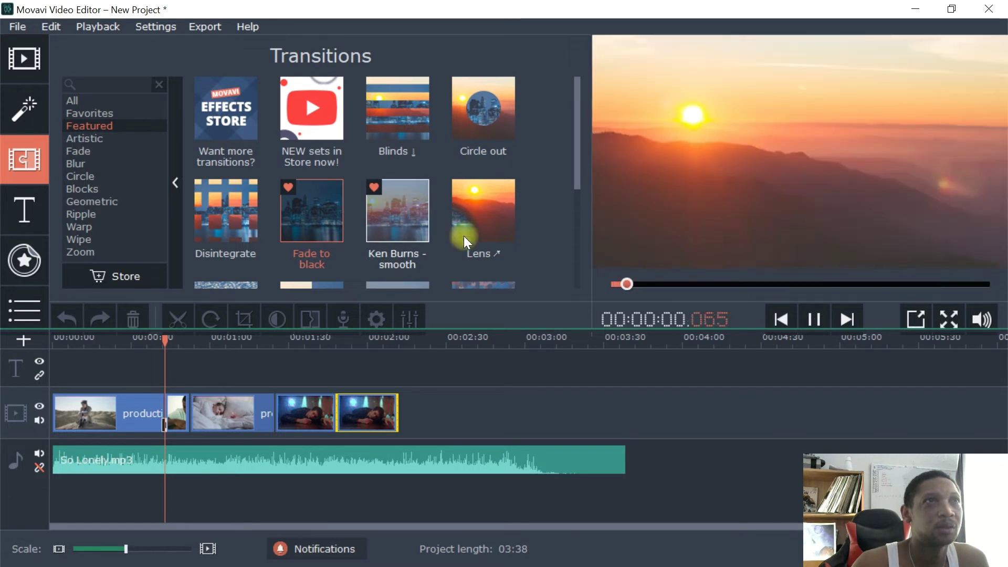
- Preview the Lens, Circle out, Shatter - small, Ripple - smooth and Radial CW transitions in the Featured category
click(479, 225)
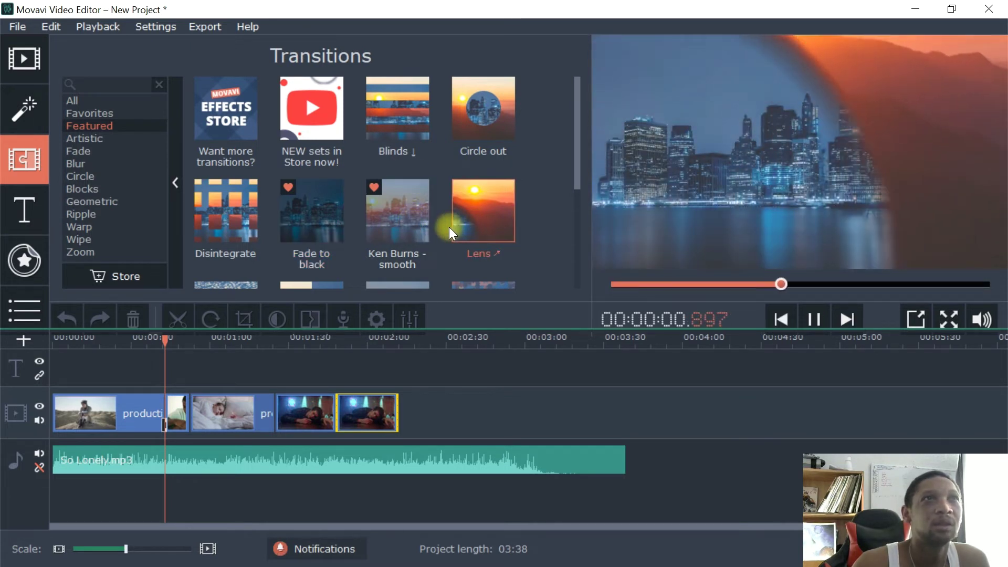
click(455, 109)
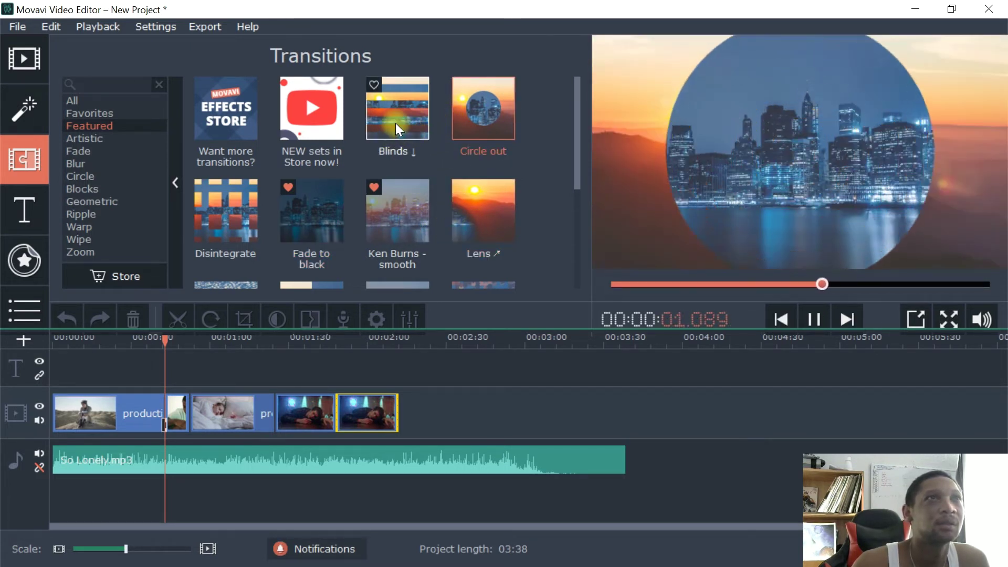
mouse_move(395, 122)
scroll(395, 122, down, 1)
mouse_move(411, 234)
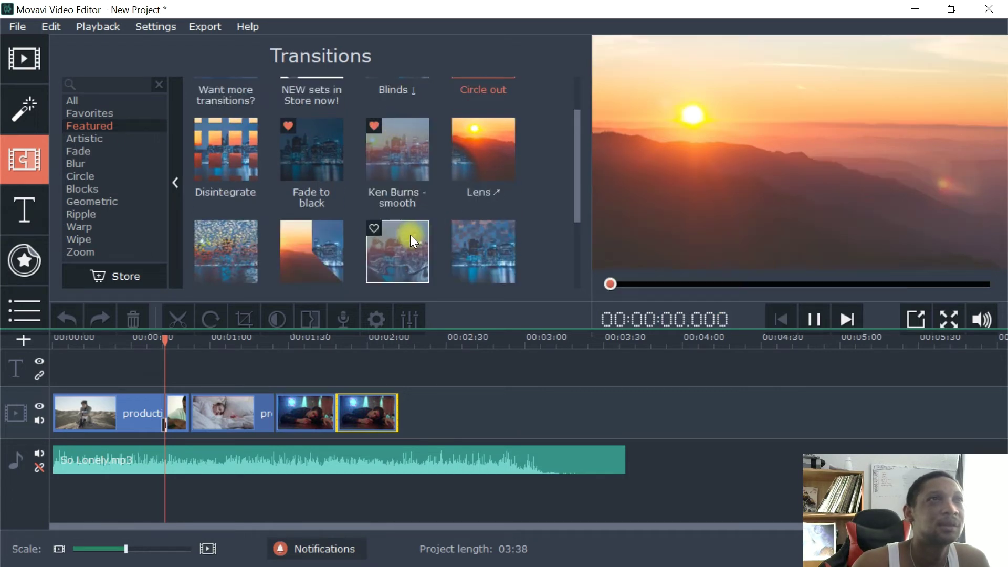
scroll(389, 237, down, 1)
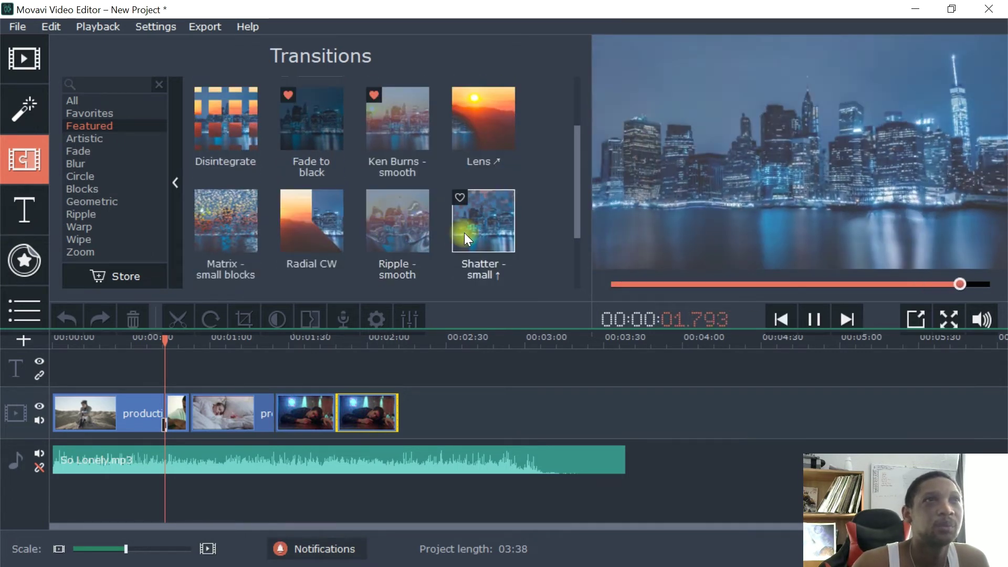
click(487, 222)
click(404, 213)
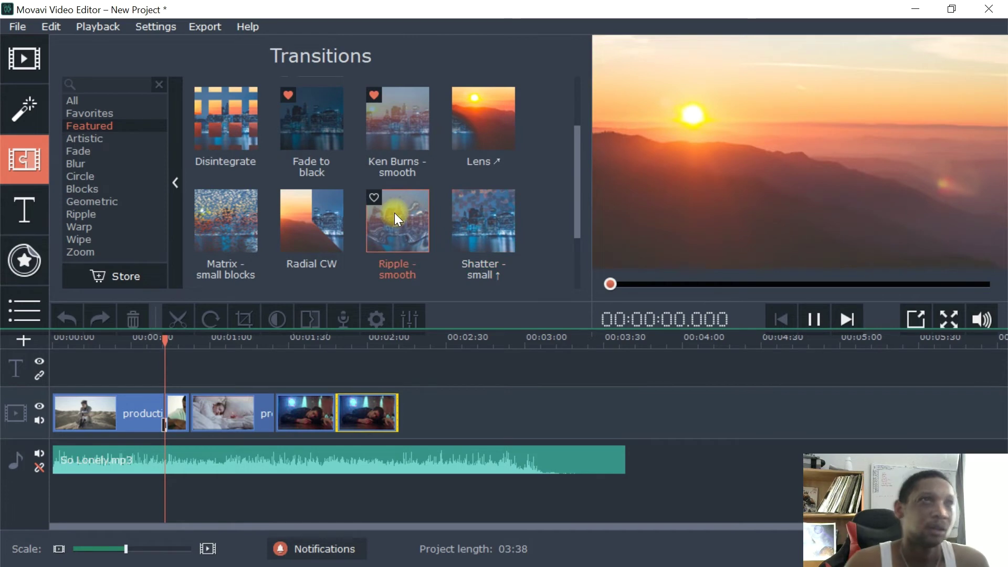
click(320, 212)
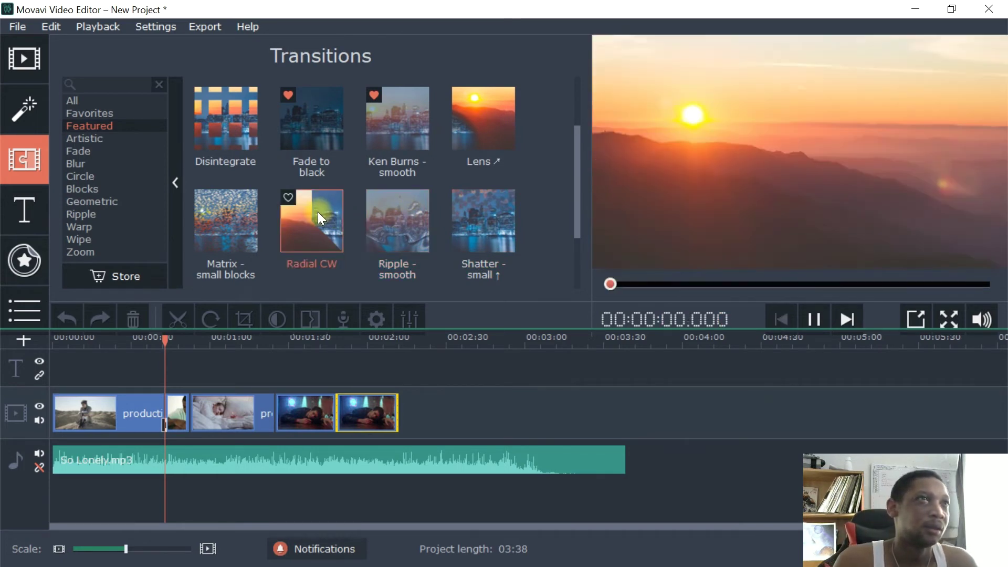
click(223, 210)
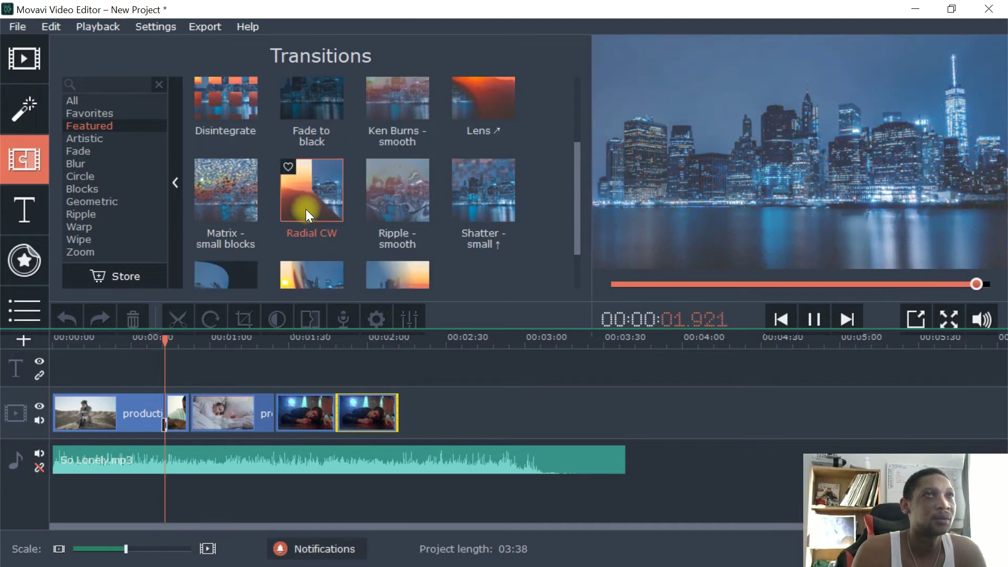
- Preview the Featured transitions Matrix - small blocks, Twist, Warp - 2 waves and Wipe - triangle
scroll(301, 196, down, 2)
scroll(300, 196, down, 1)
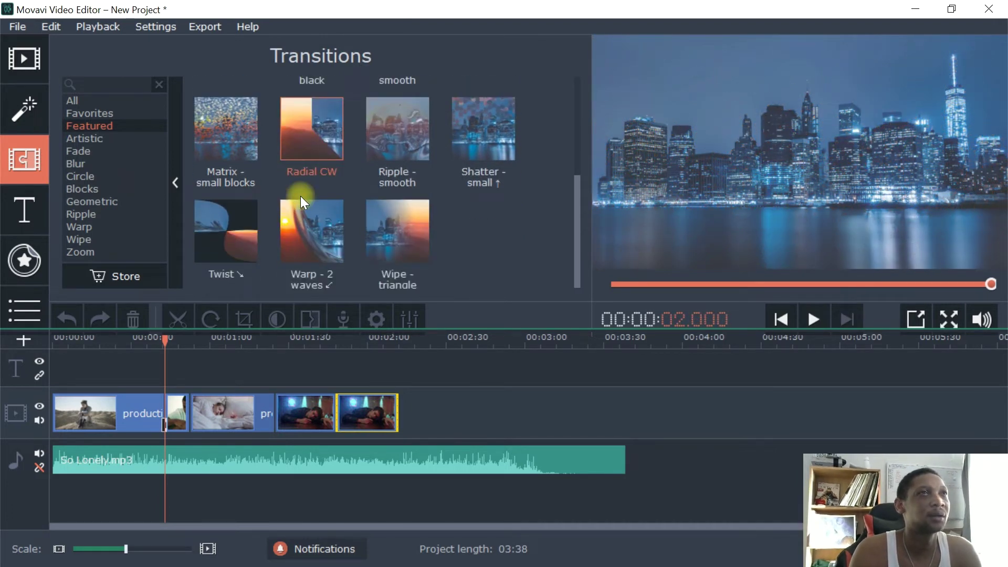
click(217, 120)
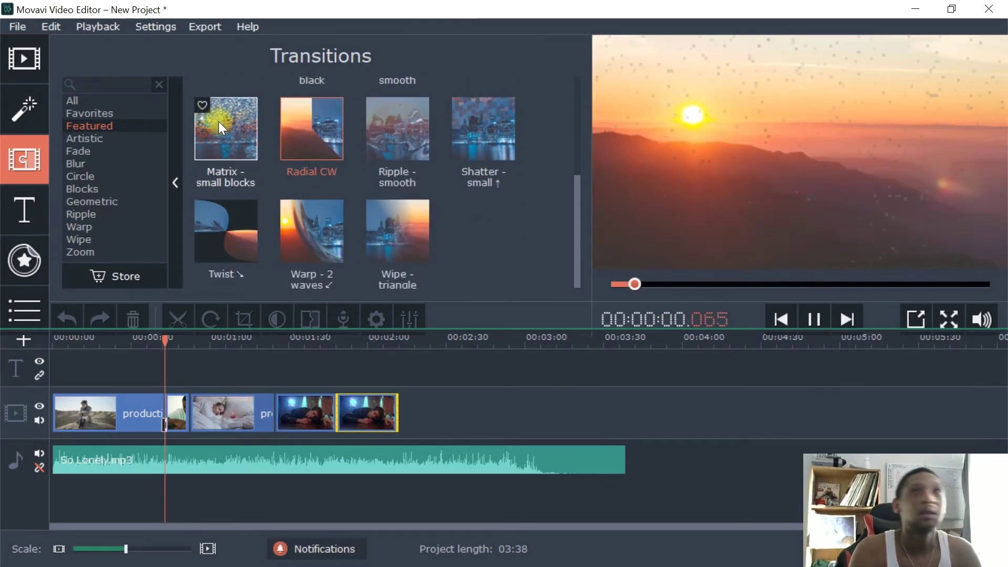
click(222, 229)
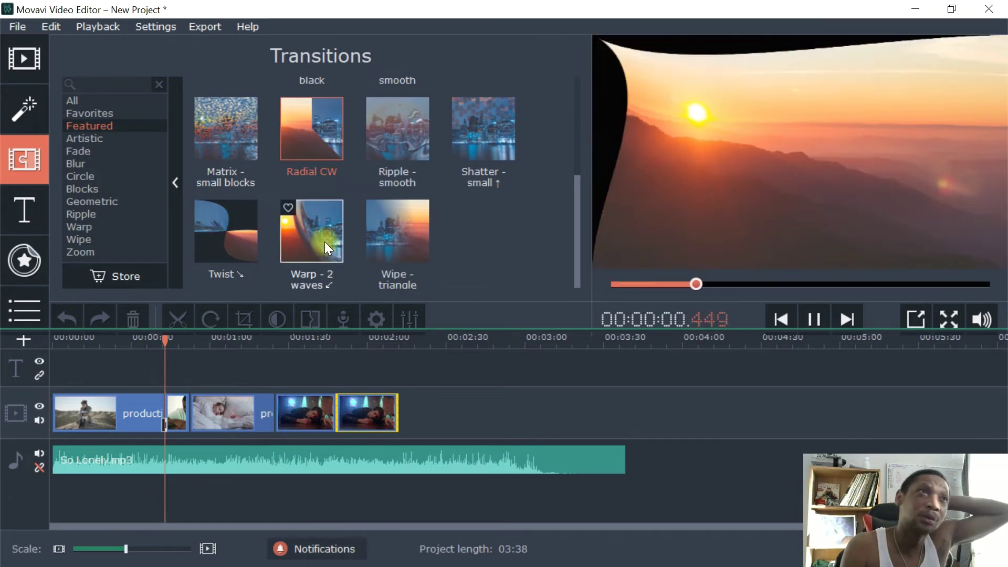
click(324, 234)
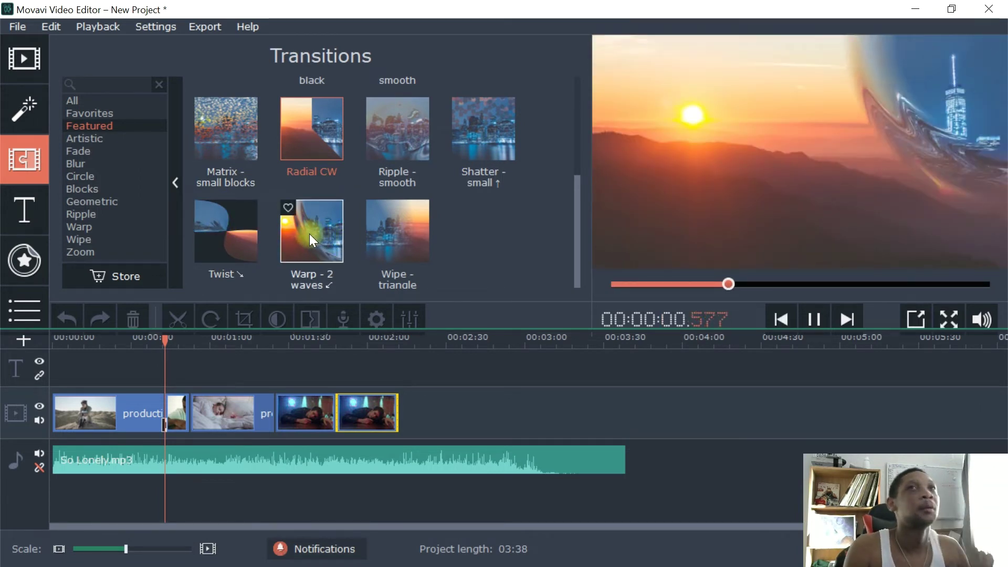
click(400, 227)
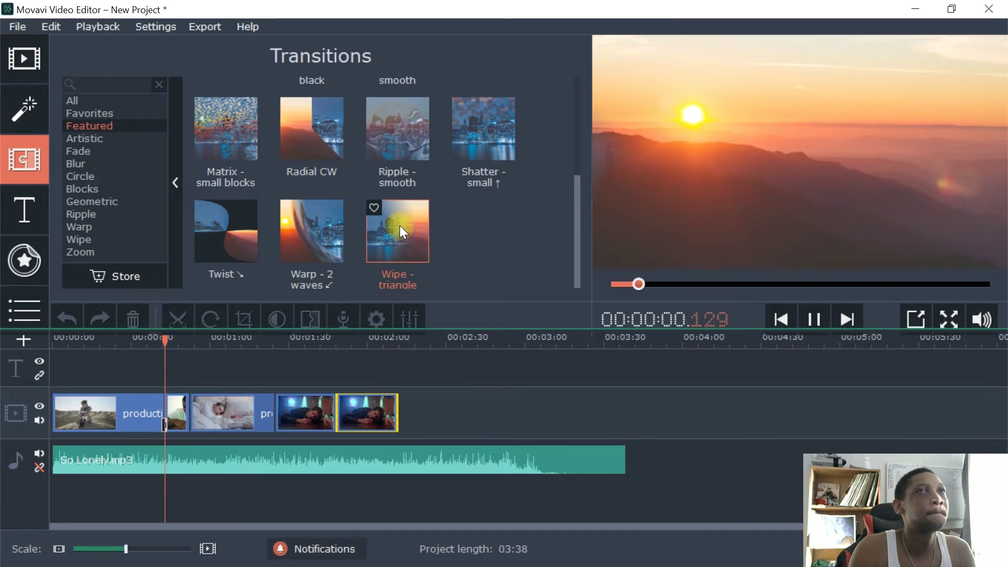
- Look through the transitions in the All, Blur, Blocks, Geometric, Wipe, Fade and Warp categories
scroll(343, 228, up, 3)
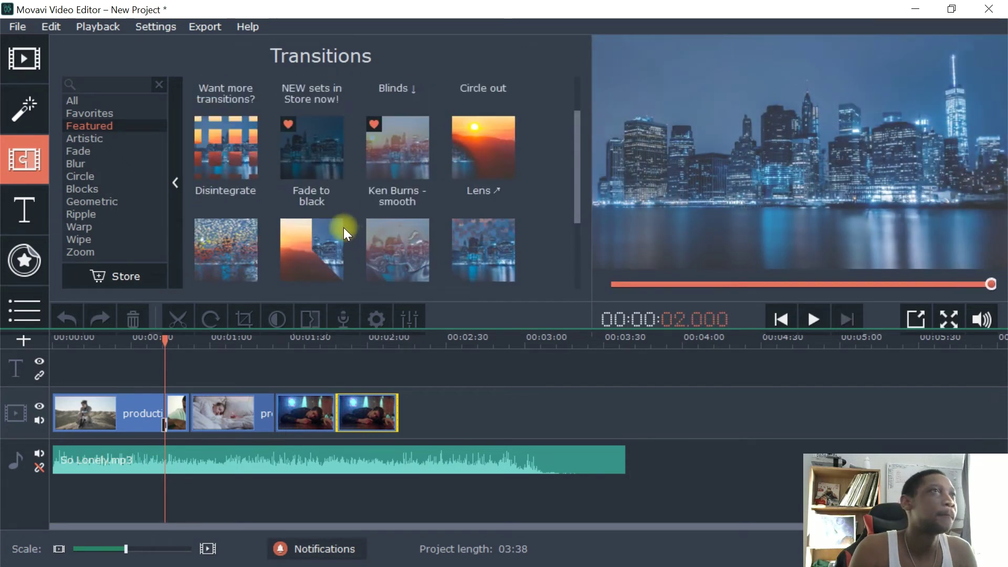
click(79, 101)
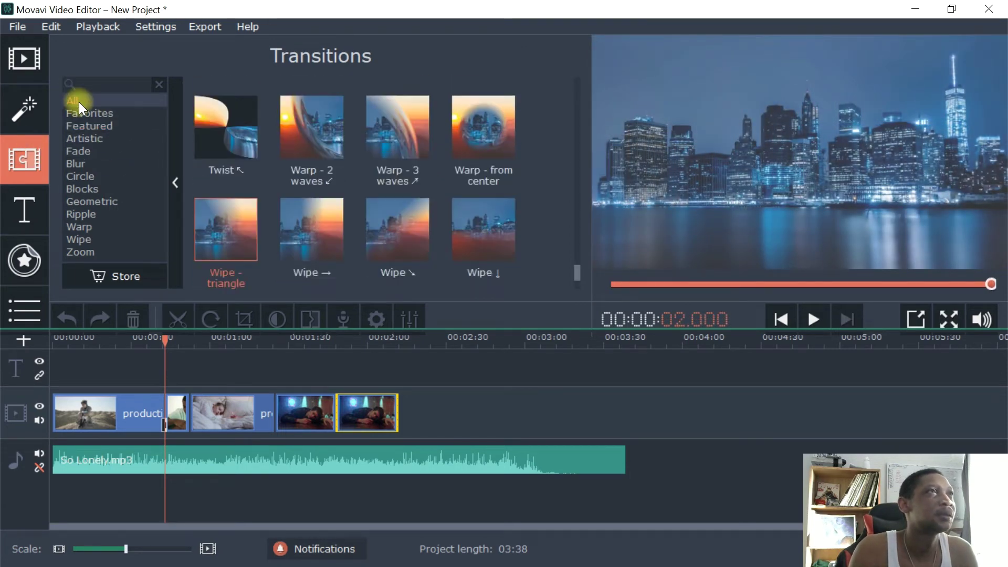
scroll(265, 176, down, 2)
scroll(266, 175, up, 4)
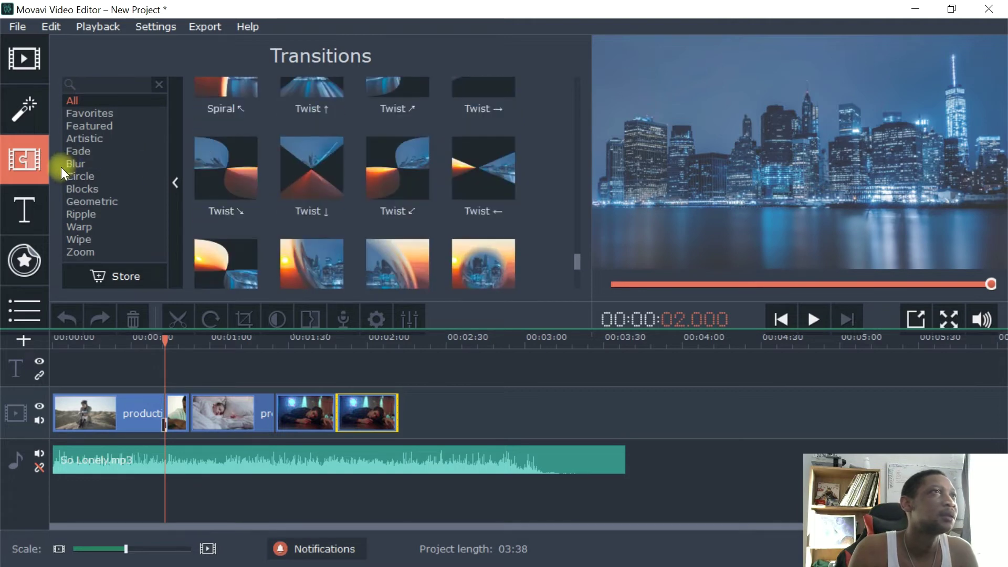
click(77, 163)
click(96, 189)
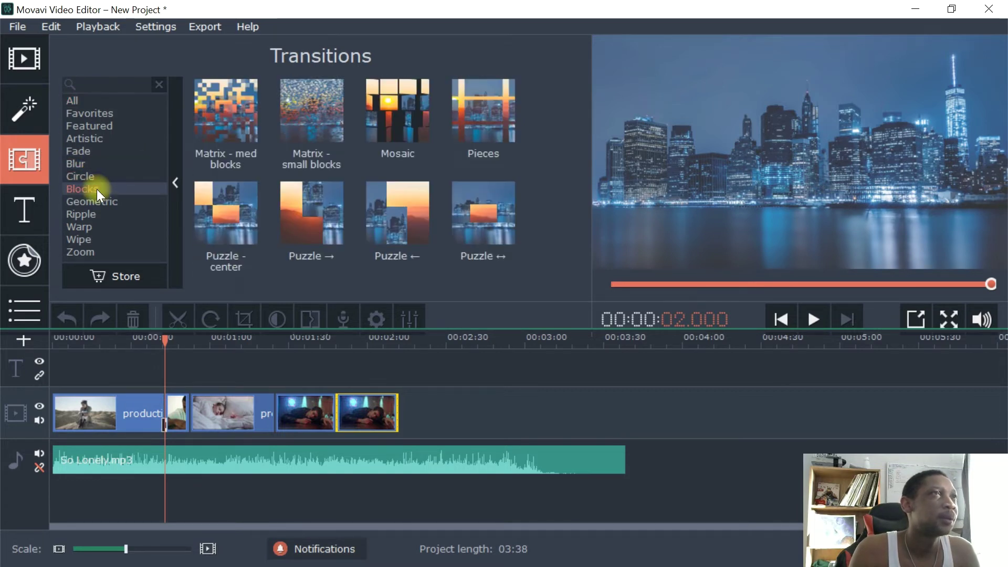
click(105, 201)
click(85, 227)
click(84, 240)
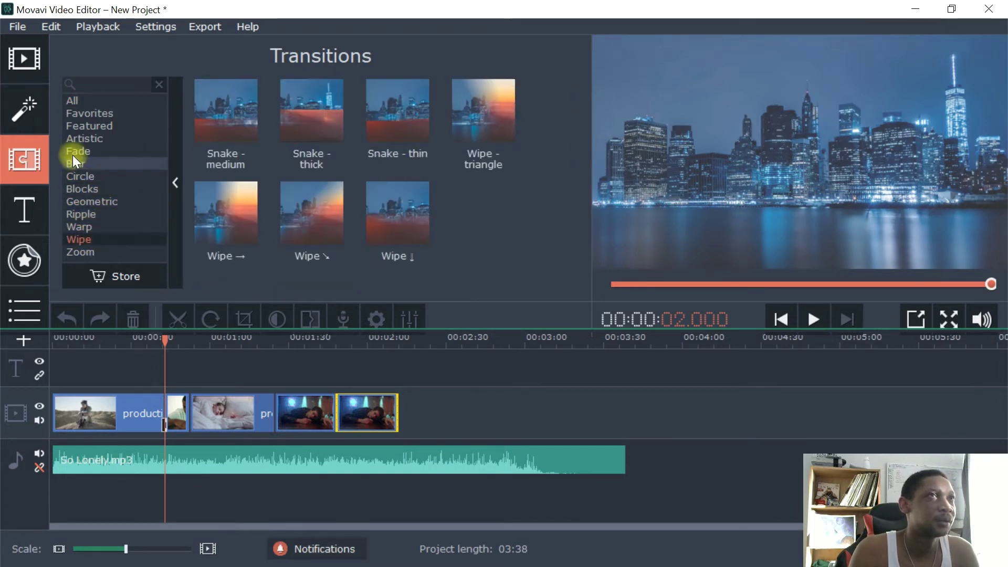
click(73, 152)
click(77, 227)
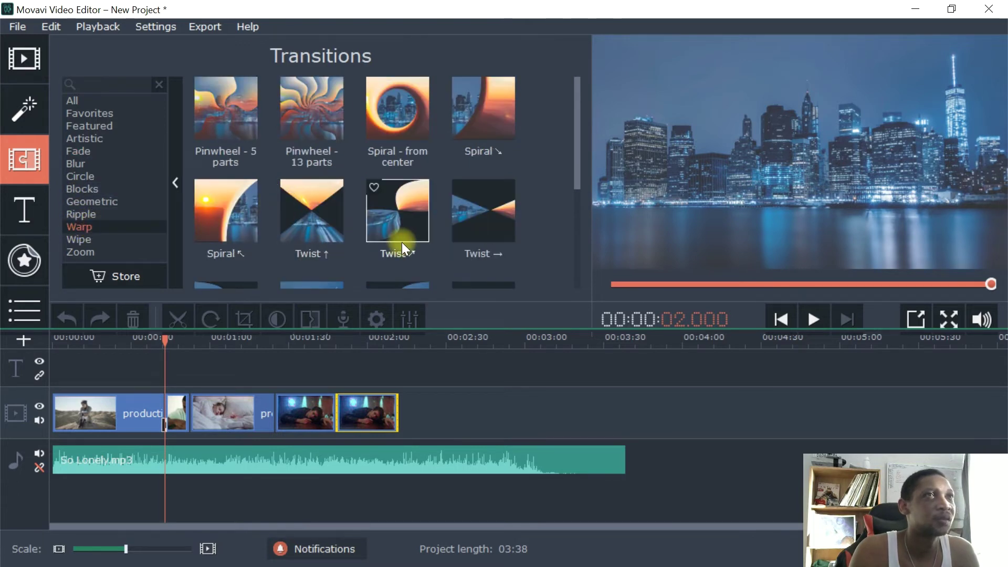
- Preview the down, right and diagonal Smear transitions in the Fade category
click(92, 151)
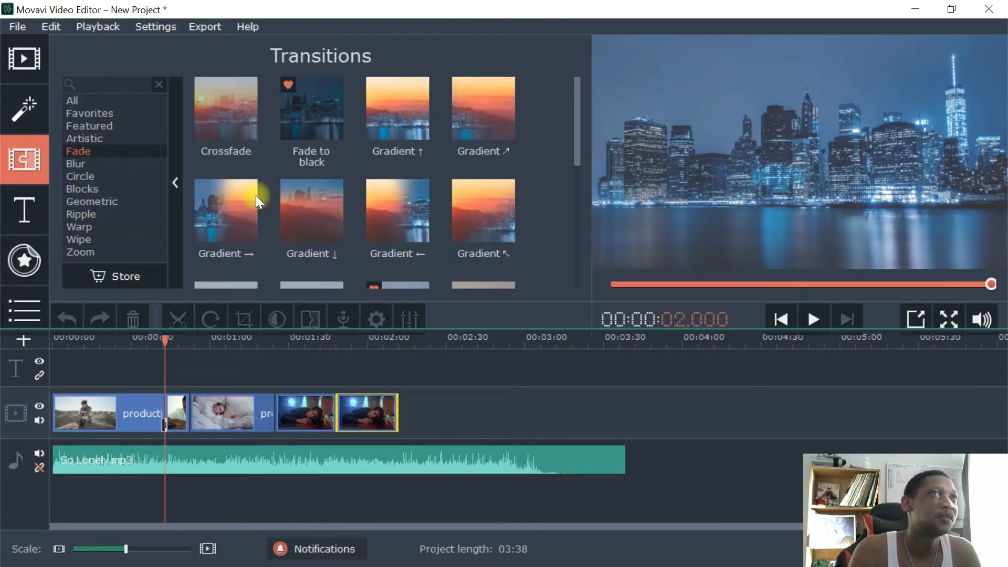
scroll(256, 195, down, 5)
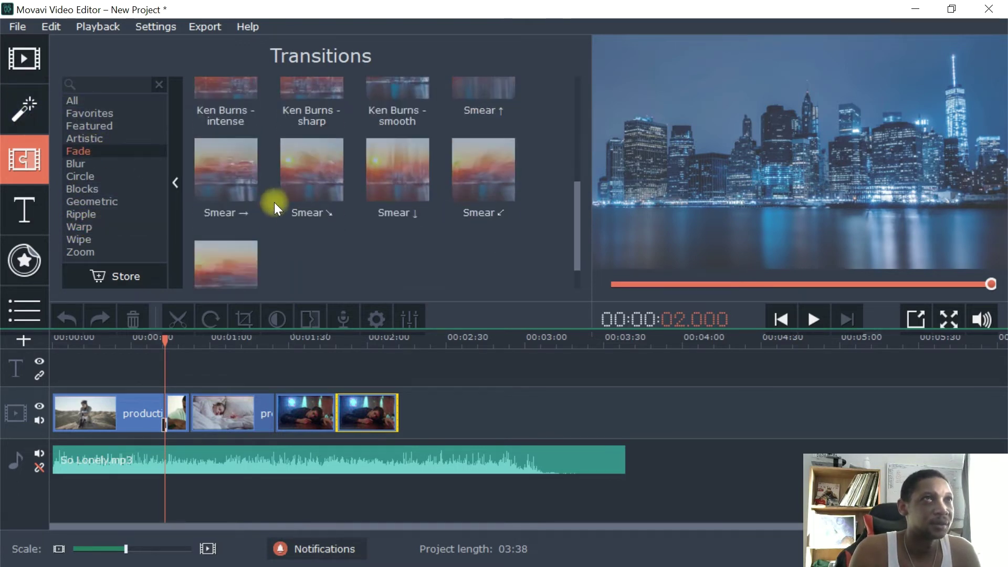
click(388, 181)
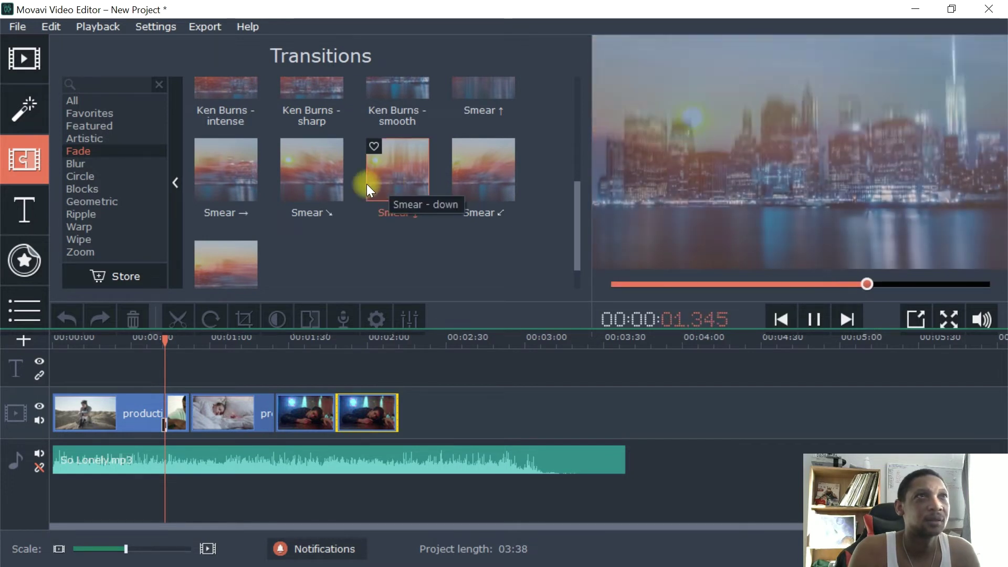
click(312, 179)
click(237, 182)
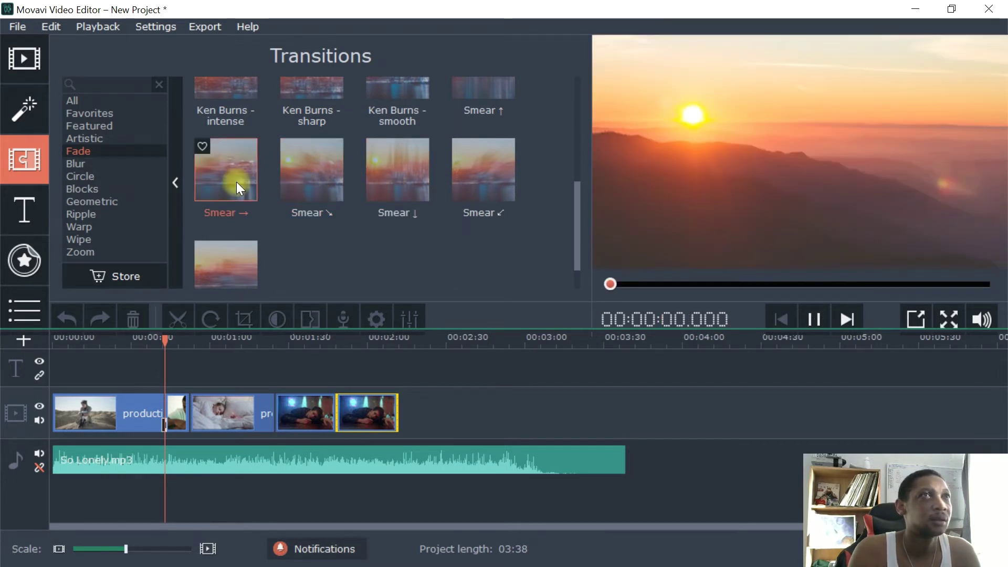
click(471, 179)
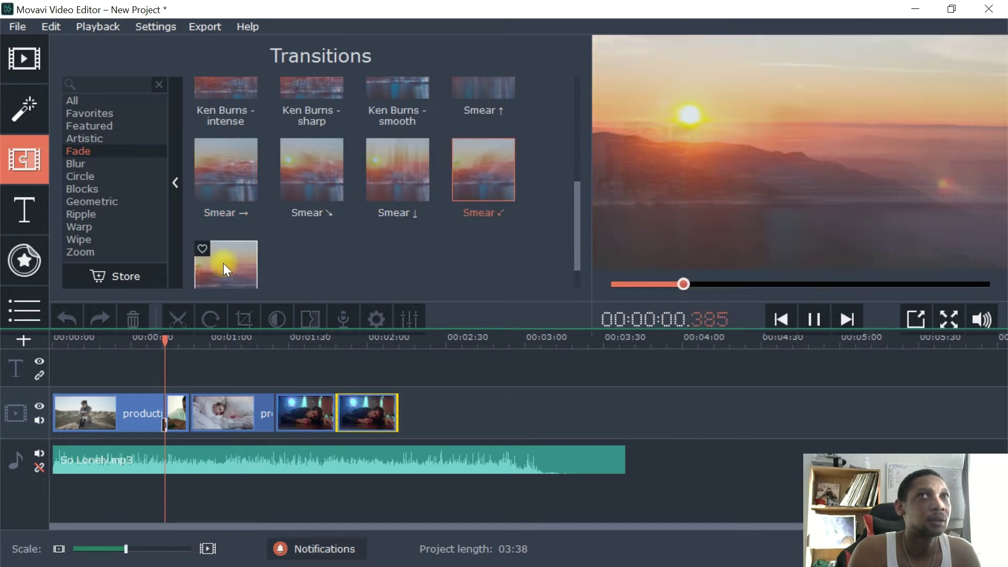
- Preview the upward Smear transition and the smooth, sharp and intense Ken Burns transitions
scroll(293, 275, up, 1)
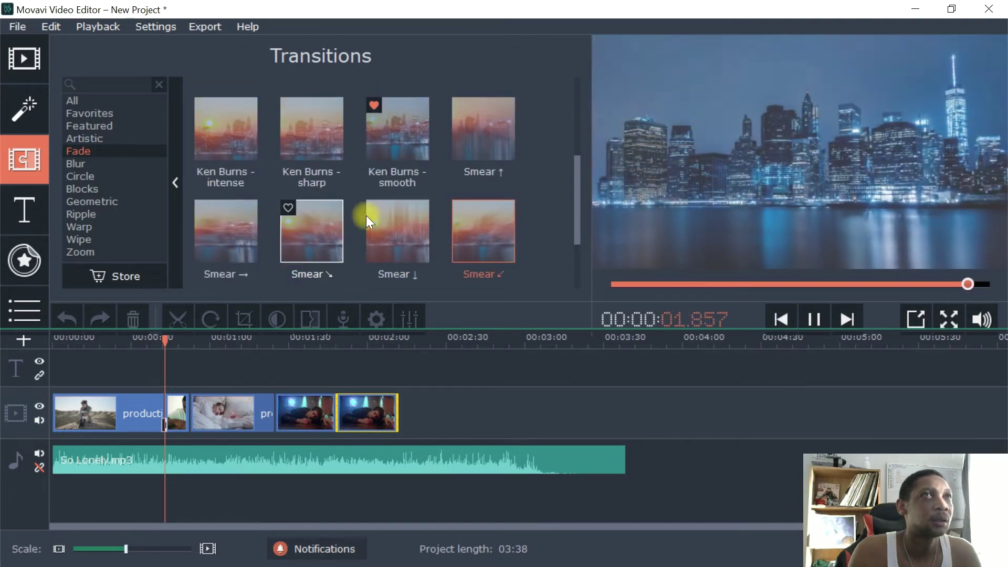
click(464, 134)
click(403, 133)
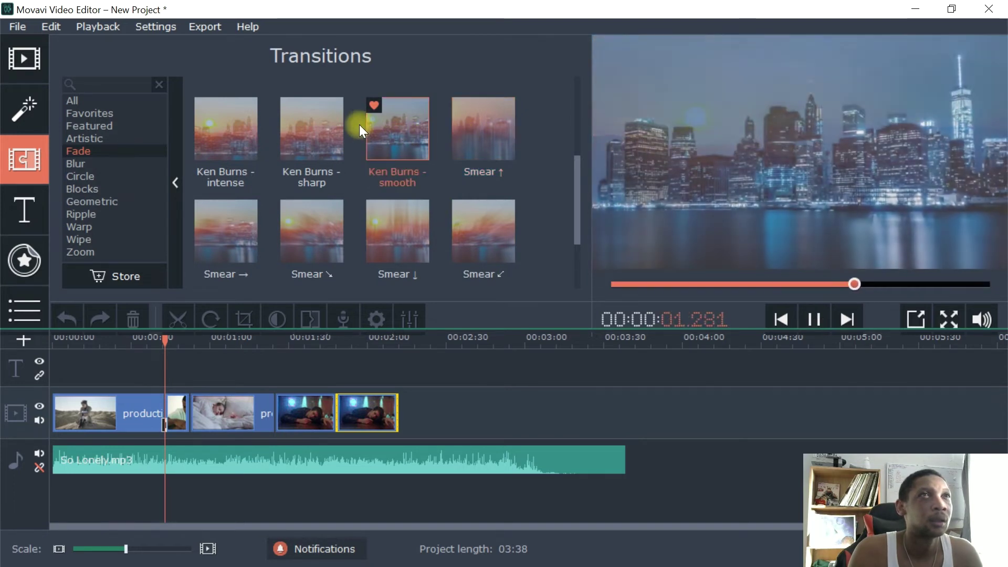
click(314, 119)
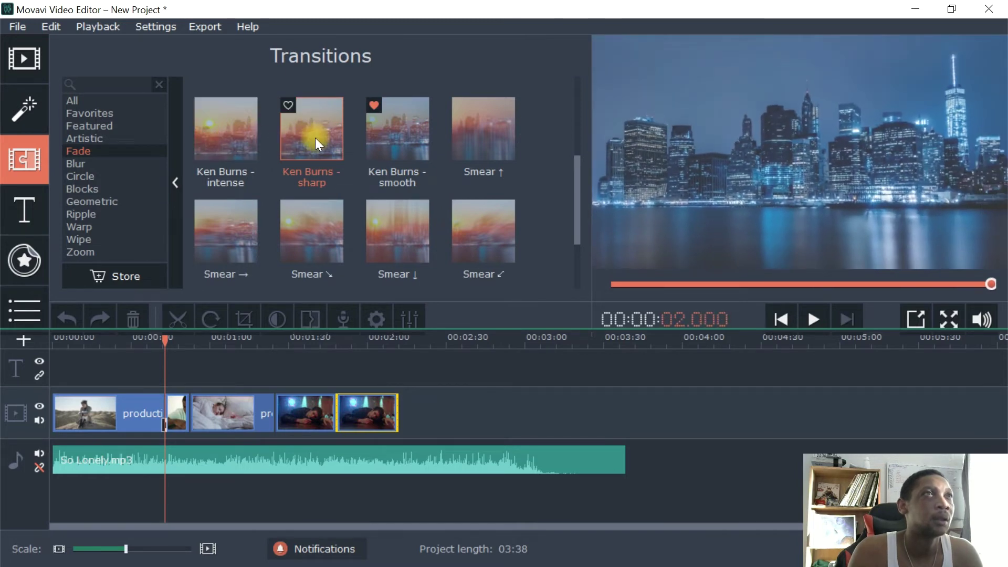
click(236, 147)
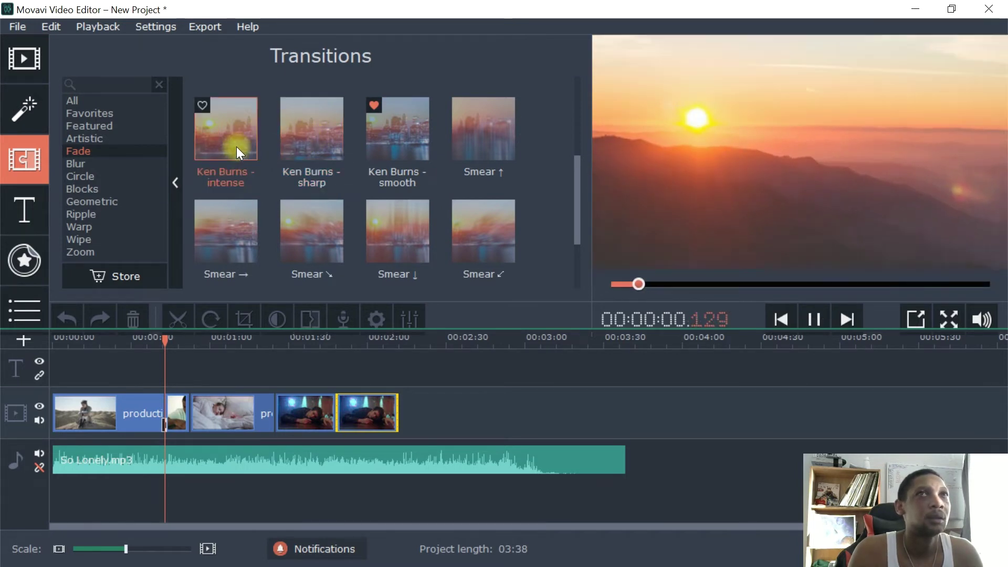
- Preview the right, down, left and up-left Gradient transitions and the Crossfade transition
scroll(315, 221, up, 2)
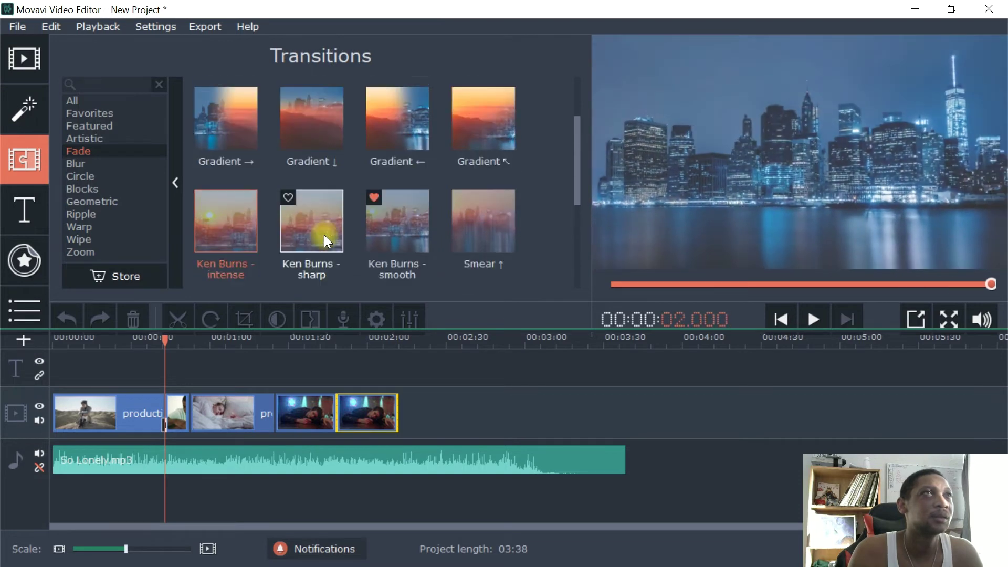
click(202, 119)
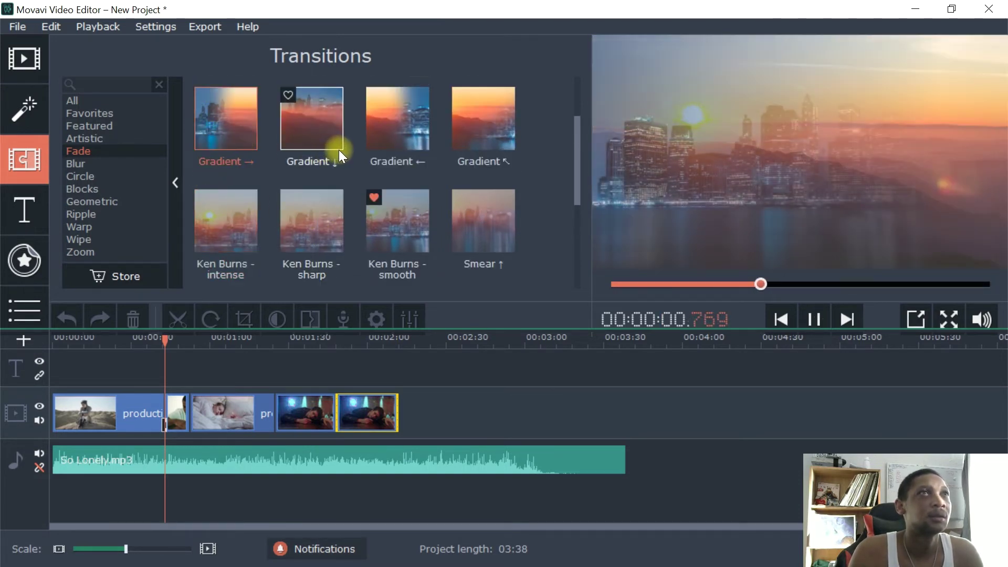
click(314, 139)
click(394, 134)
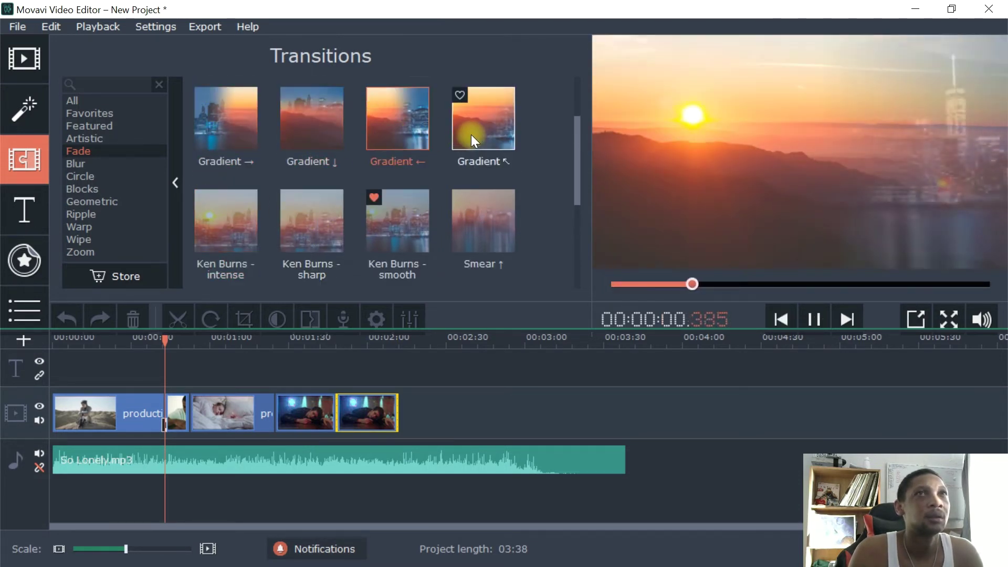
click(470, 135)
scroll(434, 199, up, 2)
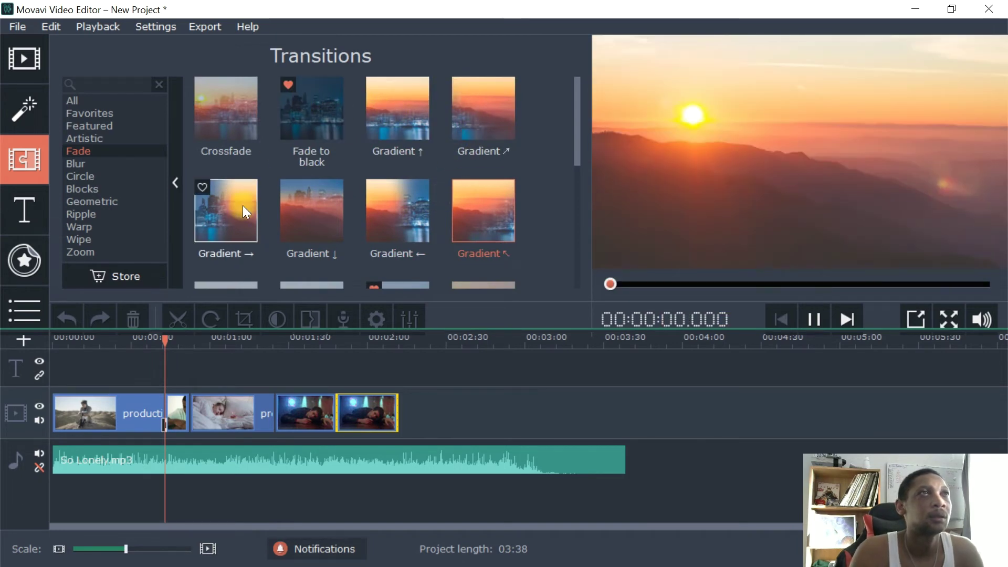
click(209, 132)
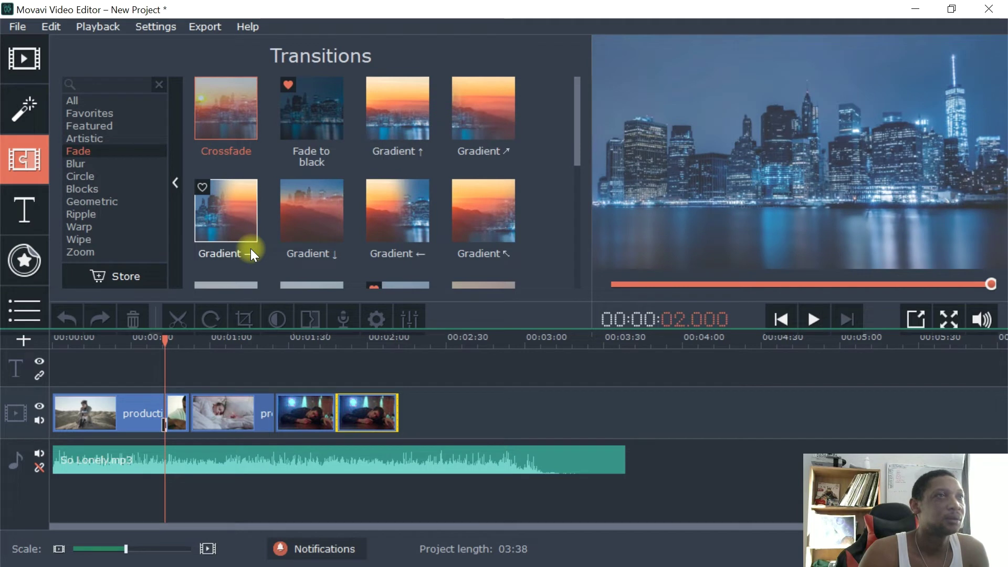
- Apply Crossfade between the first and second, second and third, and third and fourth clips on the video track
drag(219, 118, 175, 393)
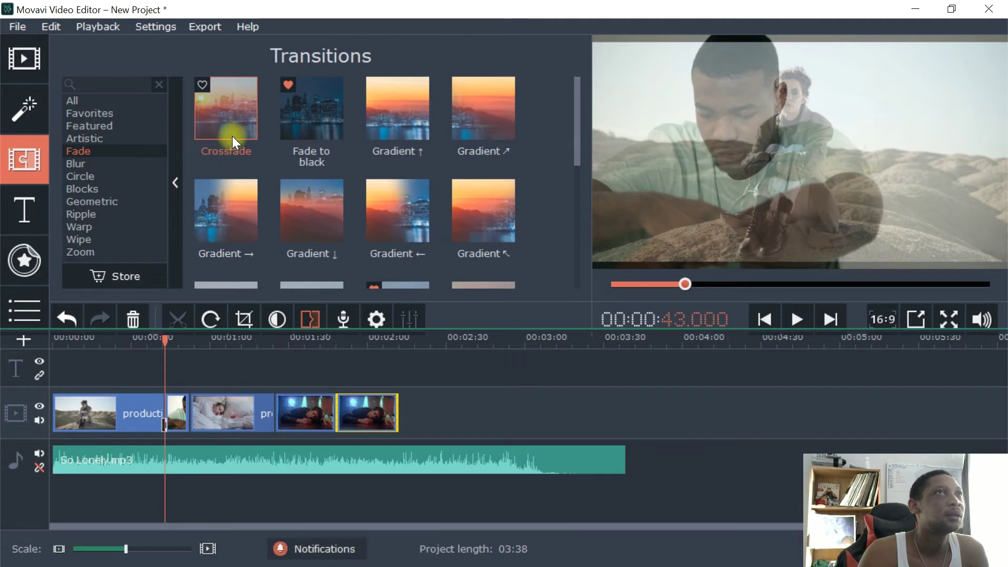
drag(210, 119, 181, 405)
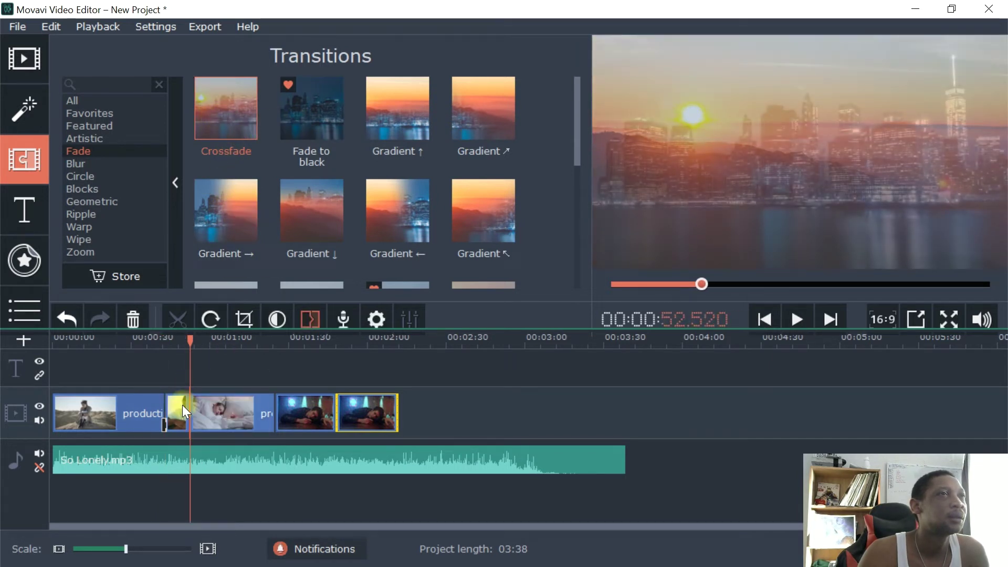
drag(221, 130, 251, 404)
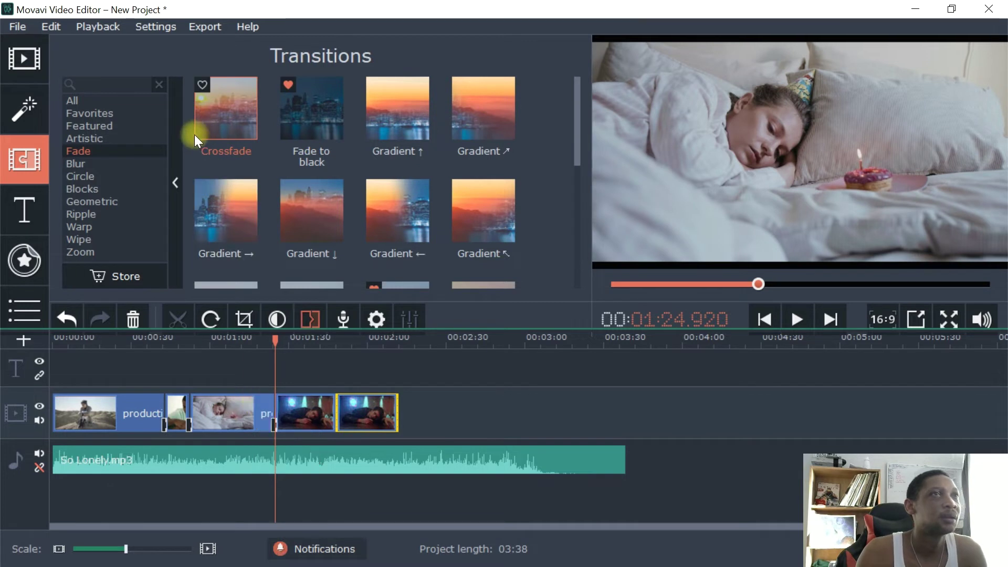
- Apply Crossfade between the fourth and fifth clips on the video track
drag(194, 134, 335, 425)
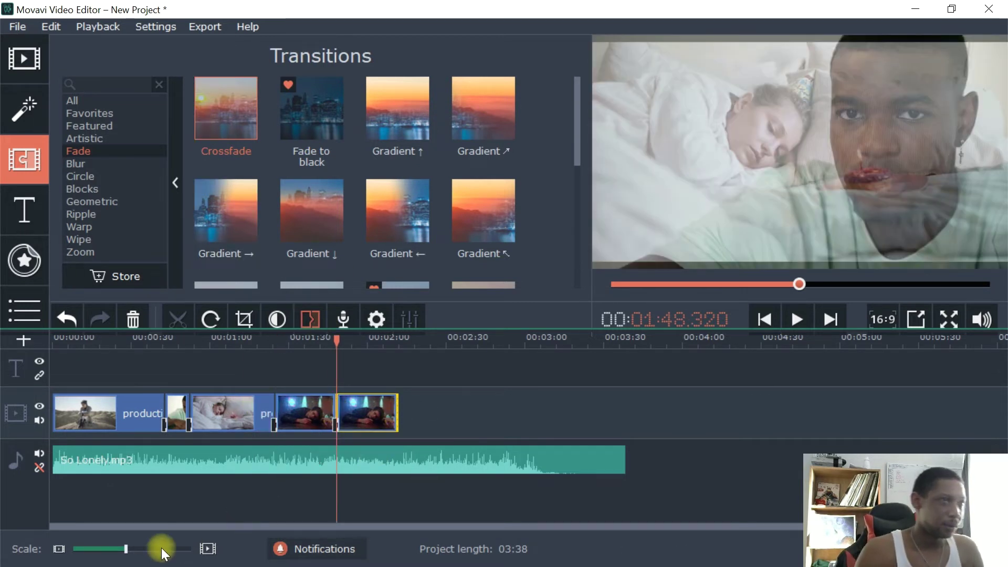
- Insert the saved custom intro from the Intro videos collection at the start of the video track
click(39, 58)
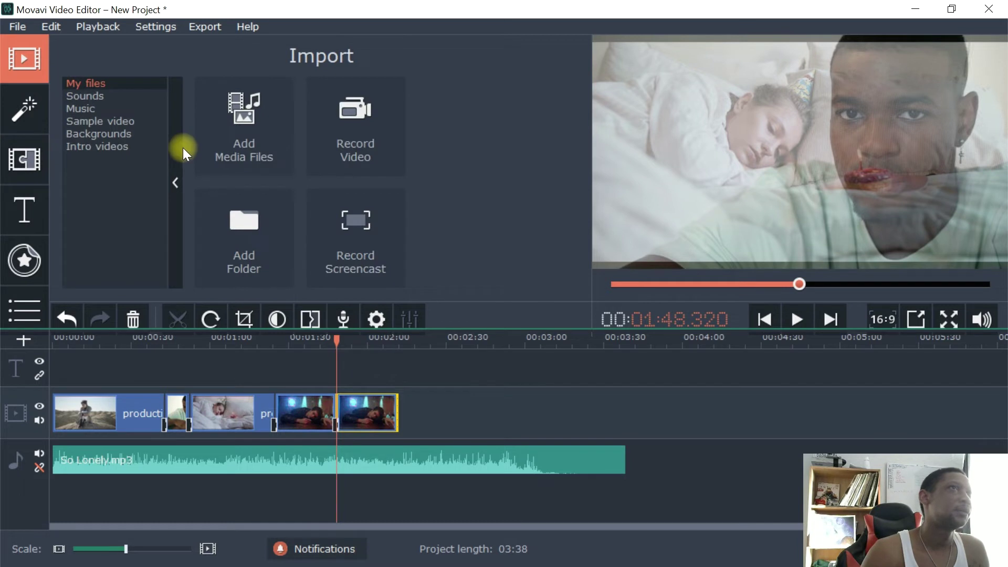
click(96, 146)
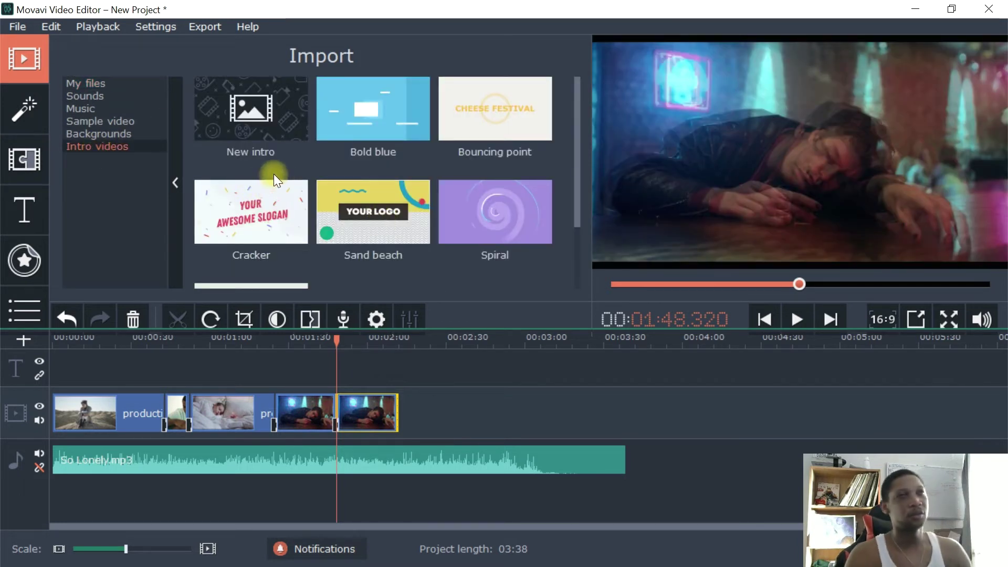
scroll(271, 174, down, 2)
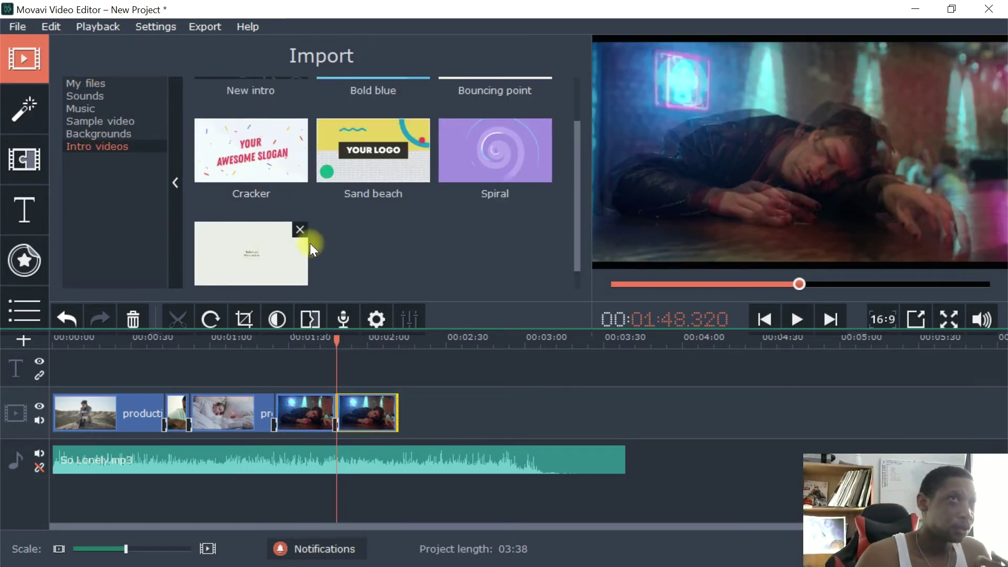
scroll(309, 226, up, 2)
click(481, 128)
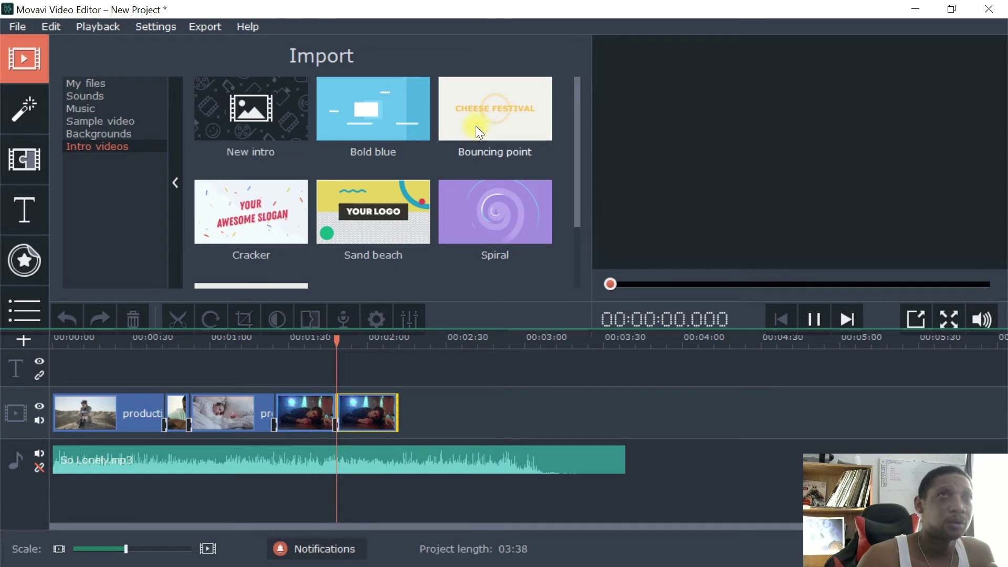
click(476, 200)
scroll(303, 235, down, 2)
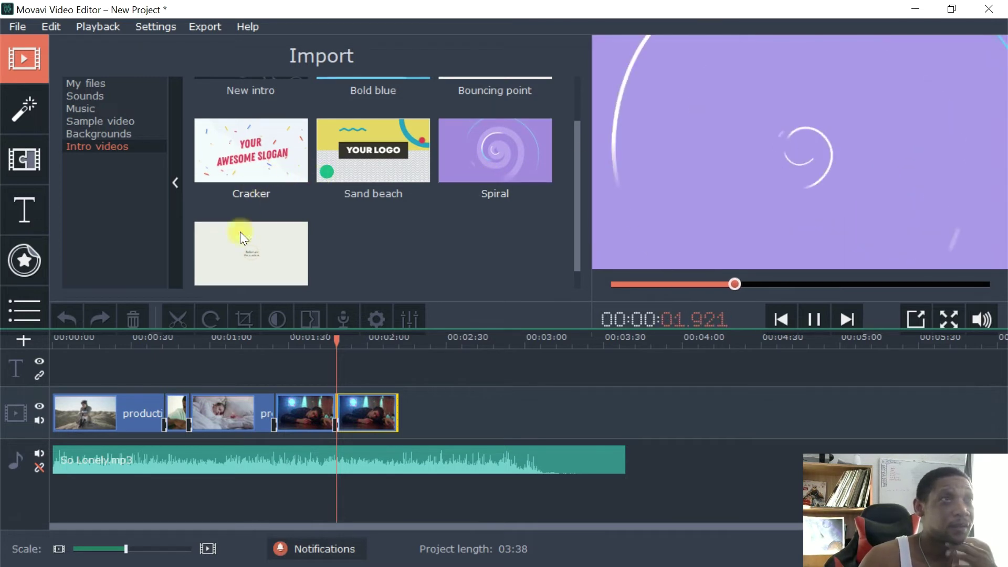
drag(256, 245, 79, 402)
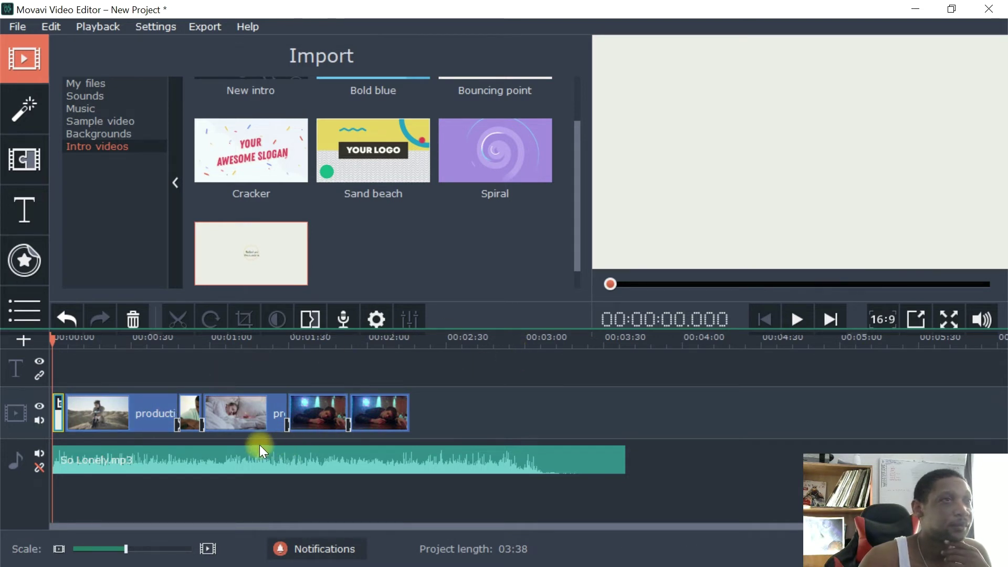
- Set the So Lonely.mp3 volume to 50% and turn on Normalize for it
double_click(192, 465)
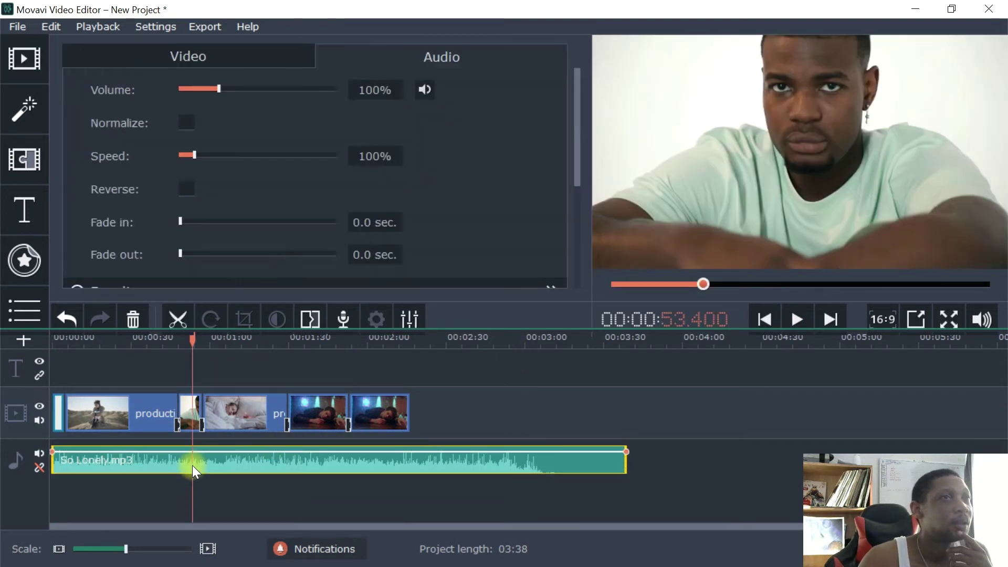
click(198, 89)
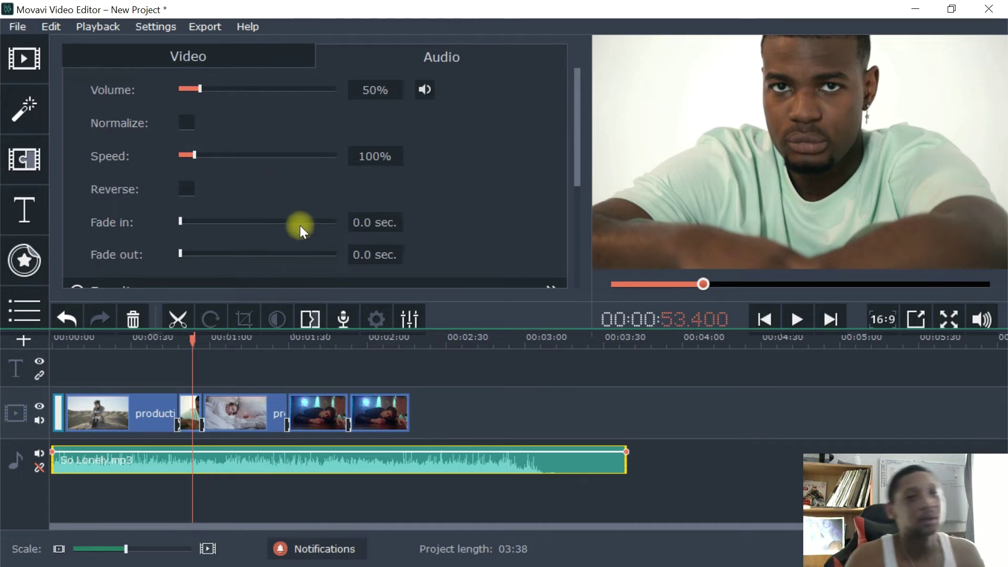
click(186, 123)
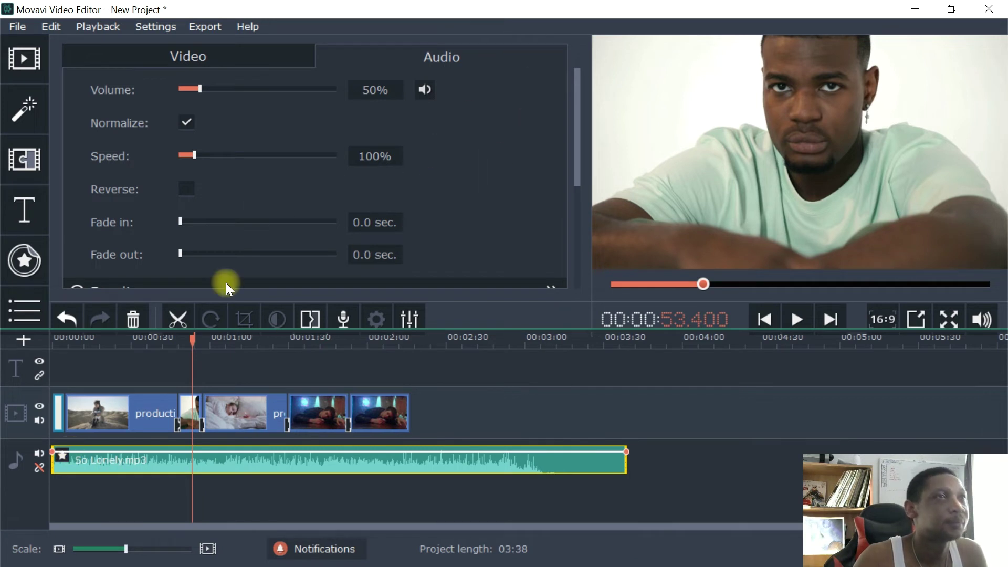
- Play the opening of the project from the start to check the intro and the music level
drag(193, 339, 32, 373)
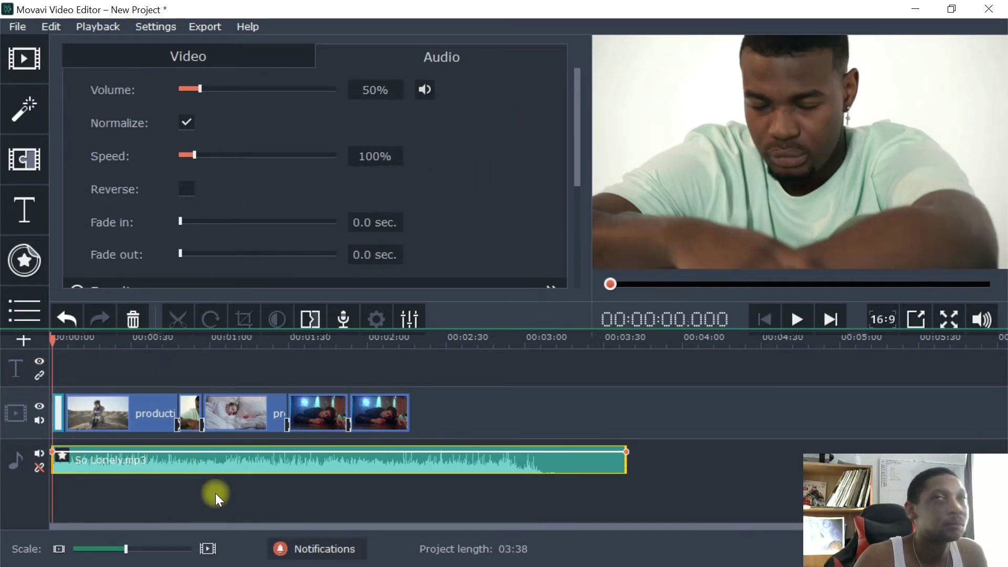
key(space)
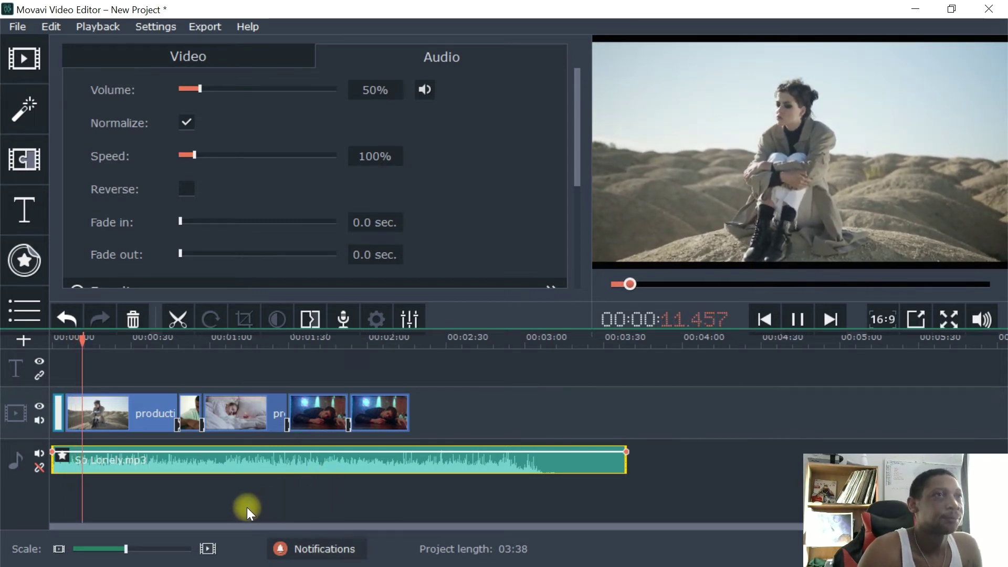
key(space)
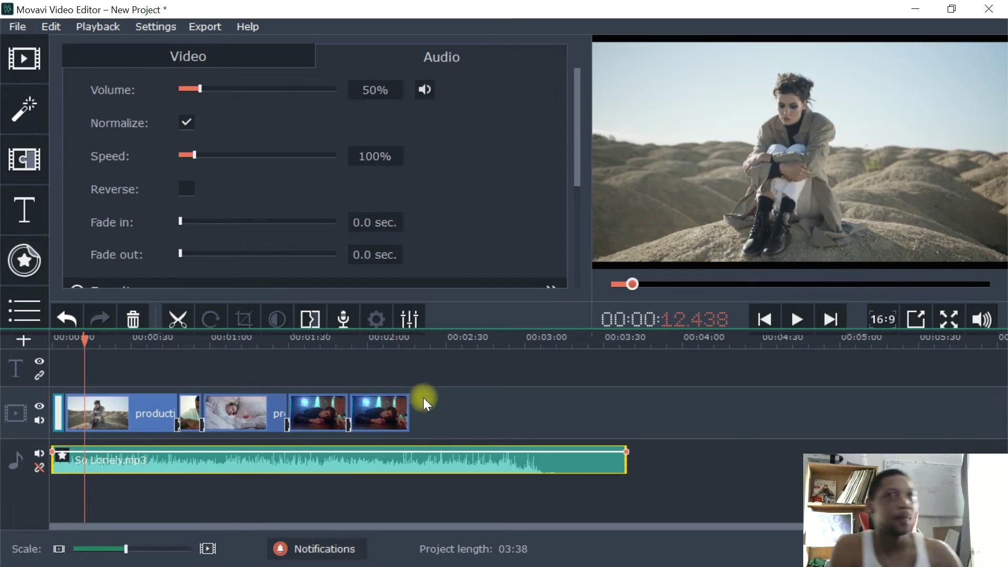
- Trim the end of So Lonely.mp3 to the end of the last video clip
click(412, 462)
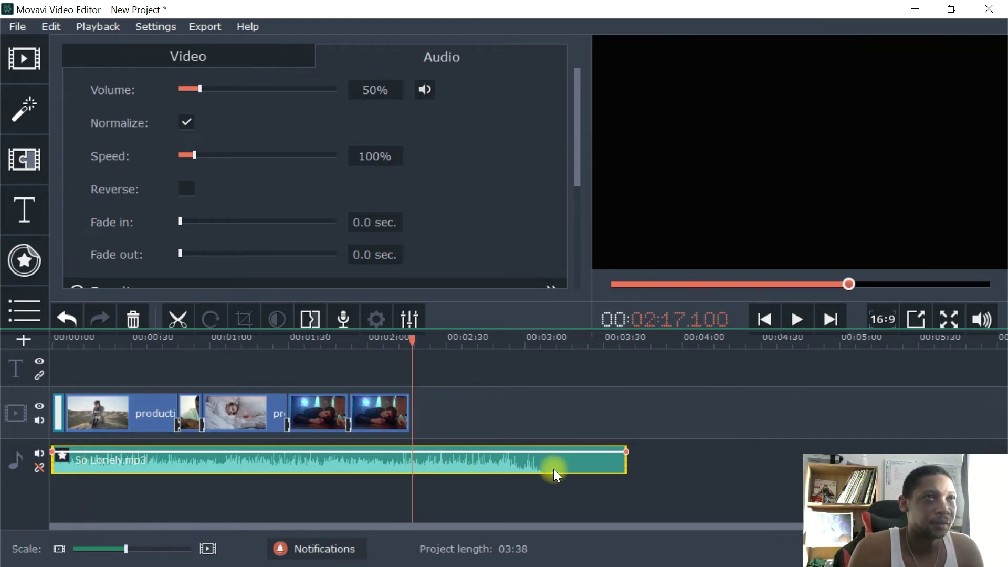
drag(623, 460, 405, 478)
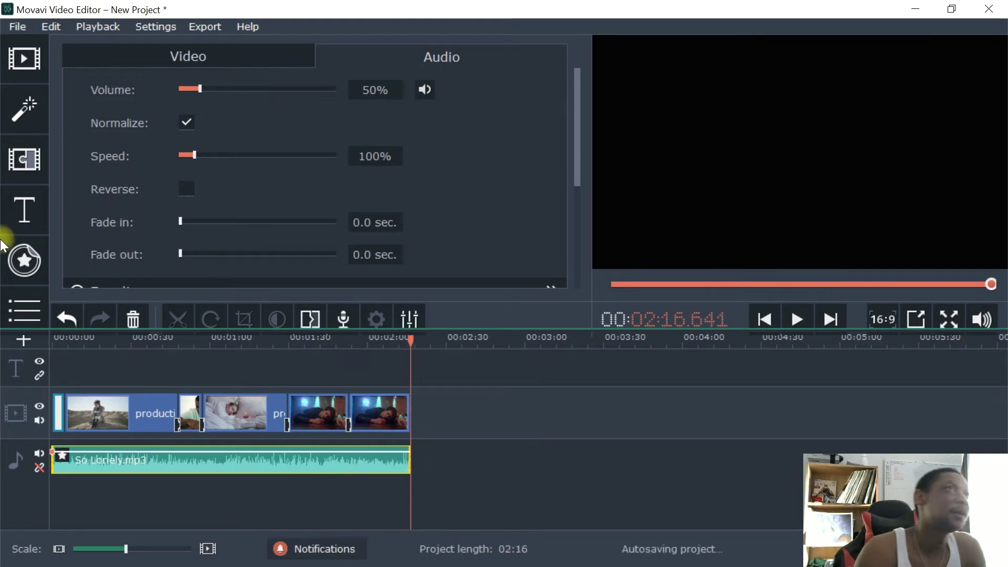
- Import the 14-second subscribe animation from the Desktop at the end of the video track and lower its audio volume line to the minimum
click(139, 52)
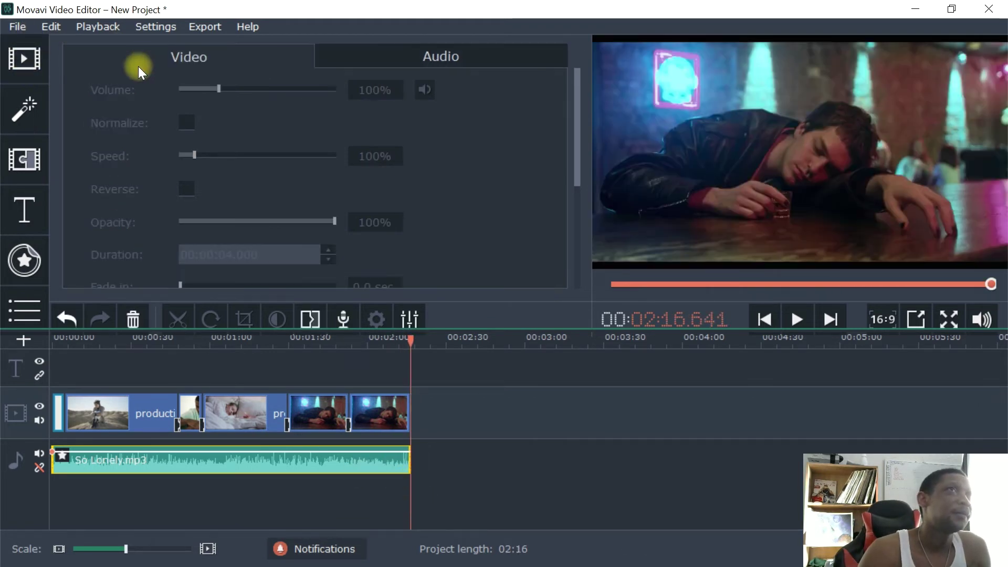
click(18, 61)
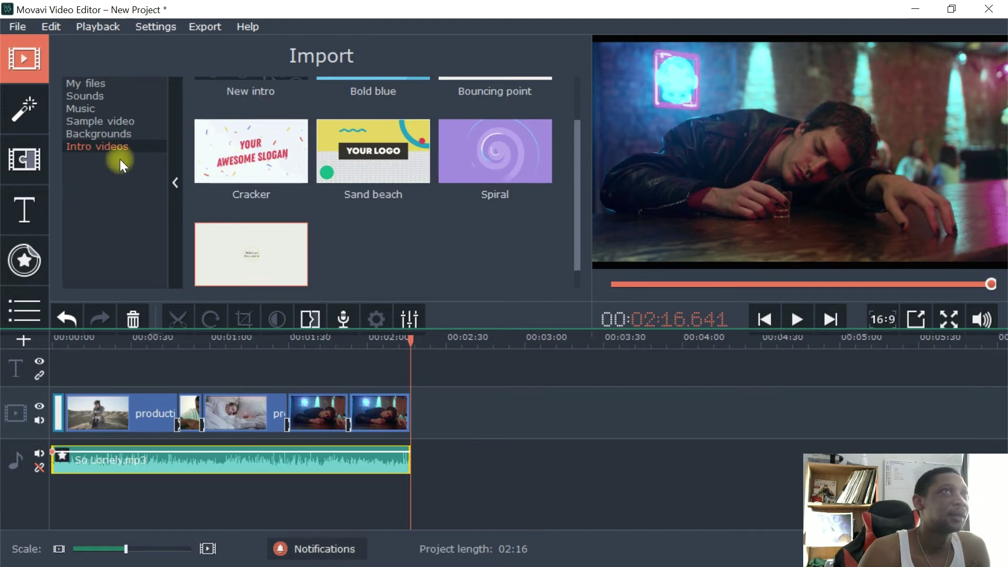
click(100, 81)
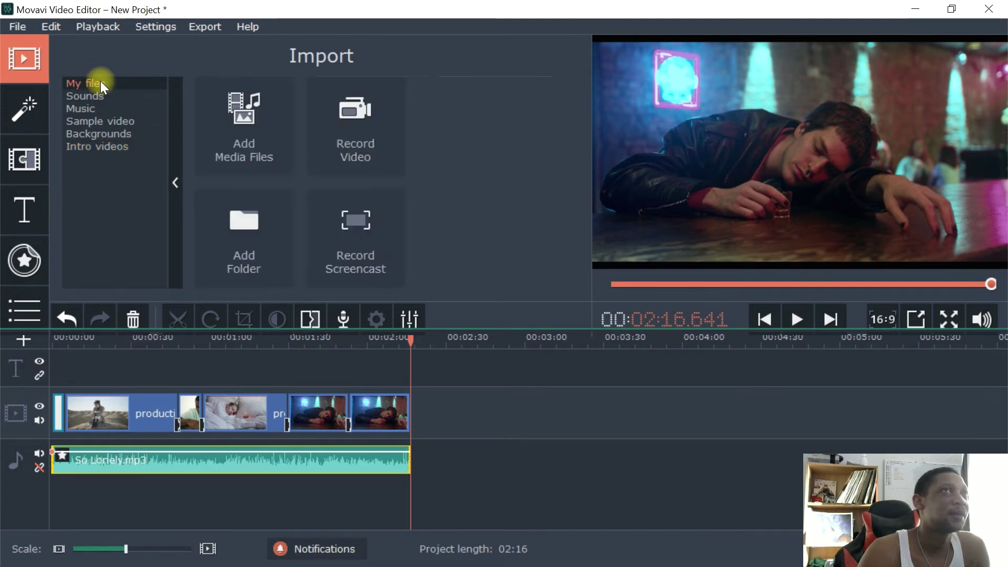
click(252, 140)
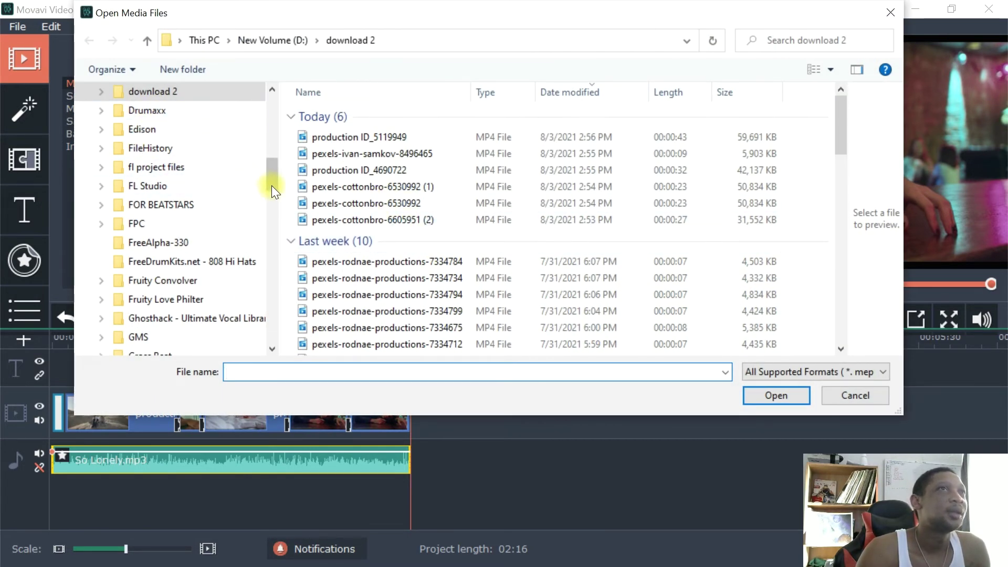
click(151, 123)
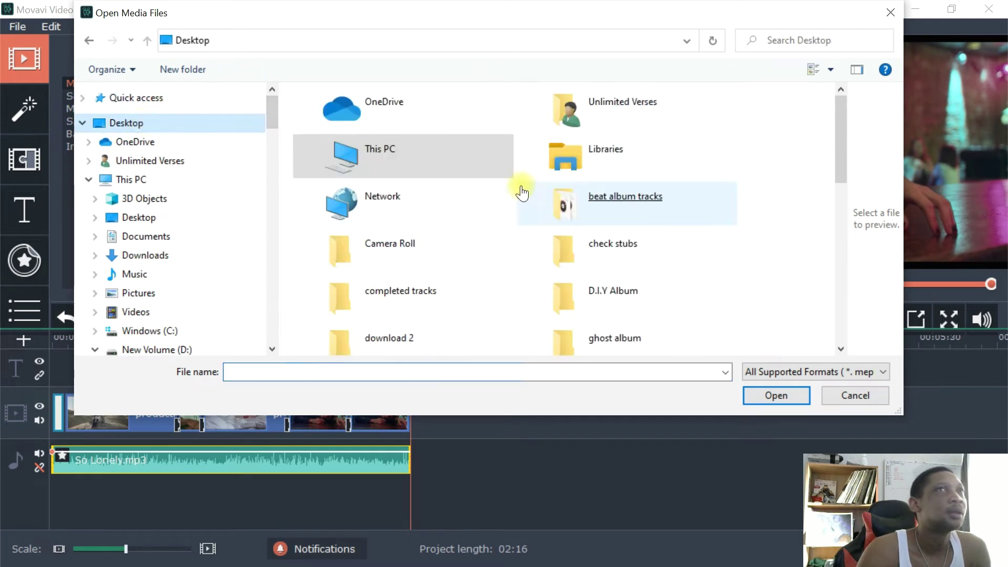
scroll(525, 220, down, 5)
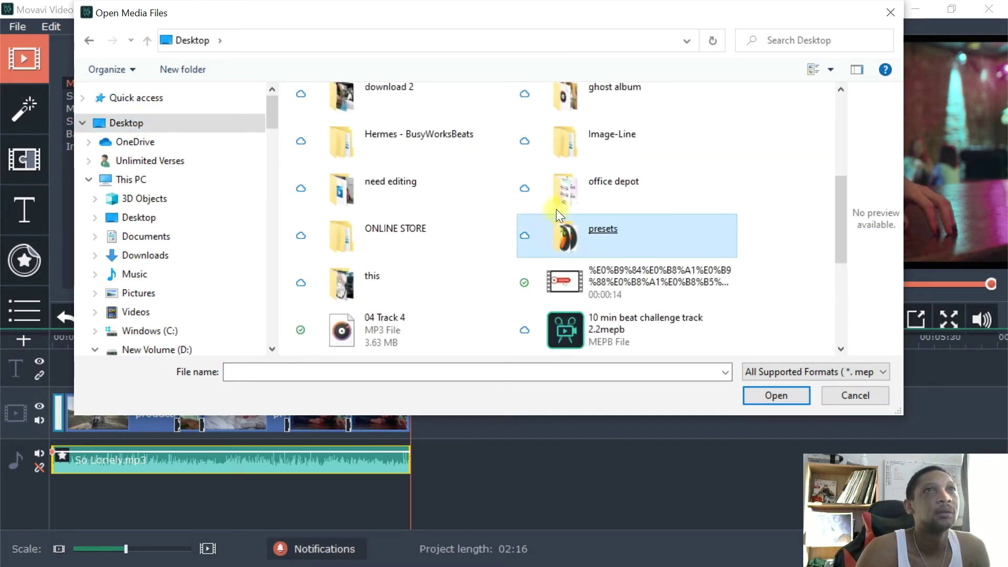
scroll(562, 200, up, 2)
click(566, 196)
scroll(565, 200, down, 2)
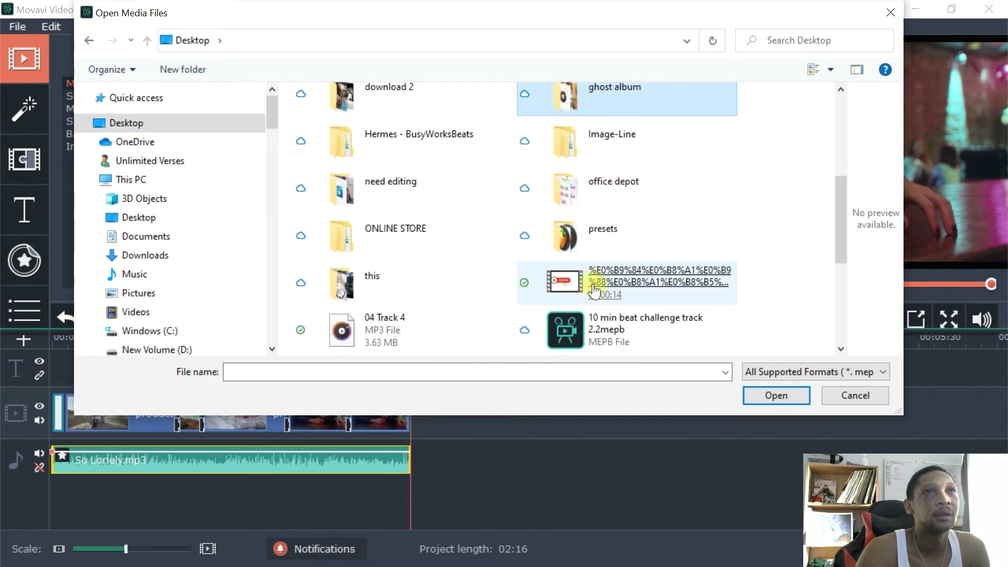
double_click(567, 282)
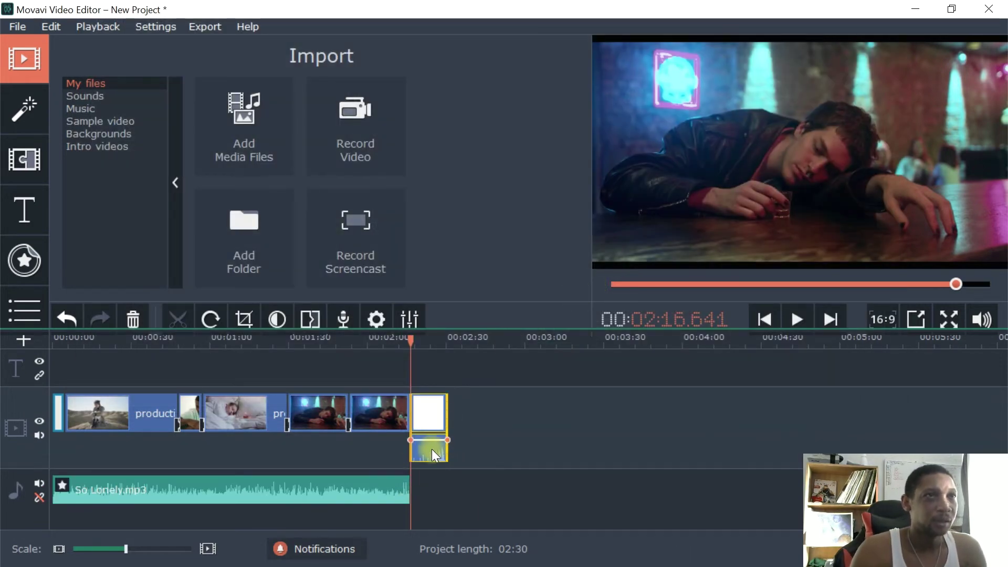
drag(412, 437, 446, 455)
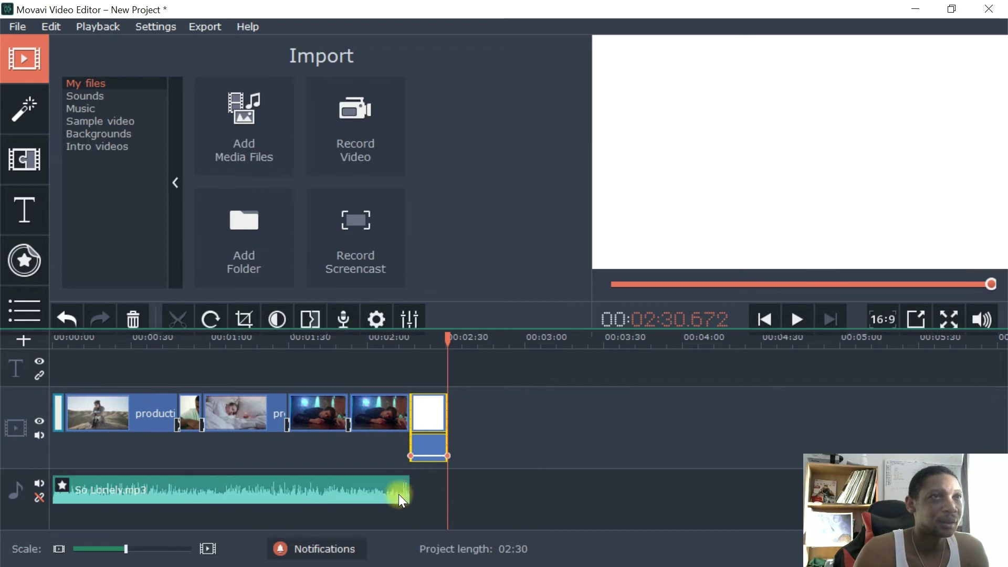
- Extend So Lonely.mp3 to the end of the subscribe clip and set its fade out to 7.0 sec
drag(405, 488, 451, 495)
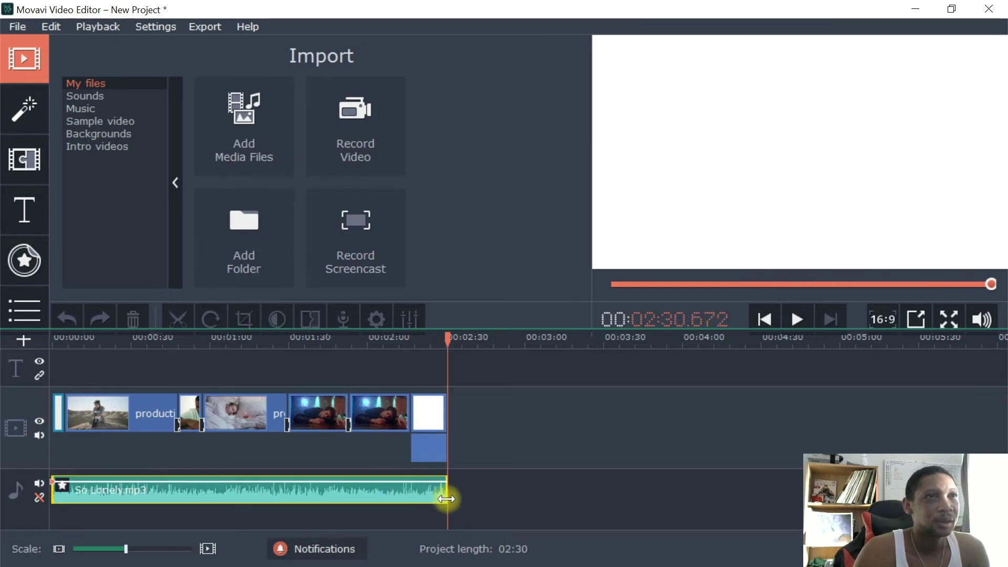
double_click(434, 496)
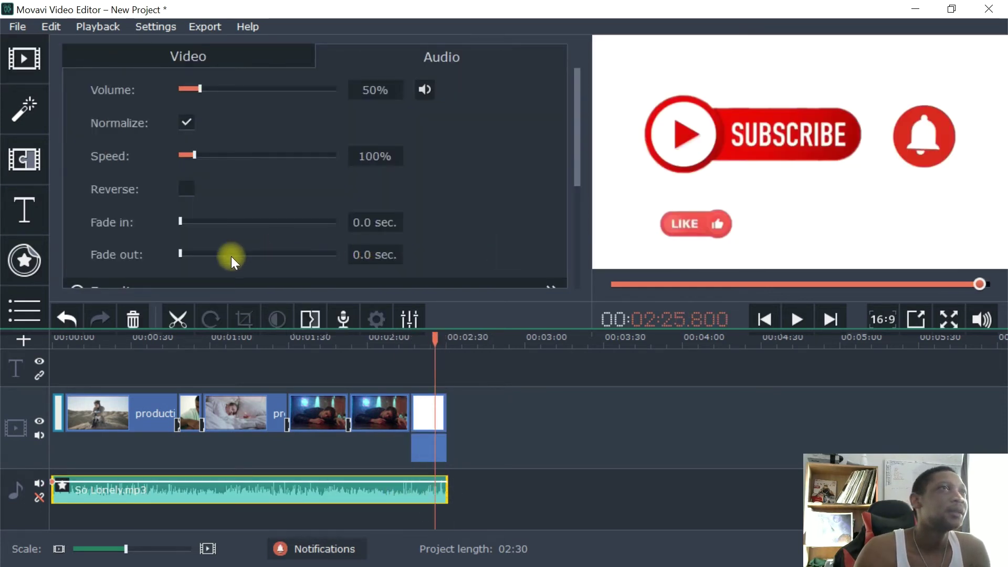
drag(185, 256, 225, 257)
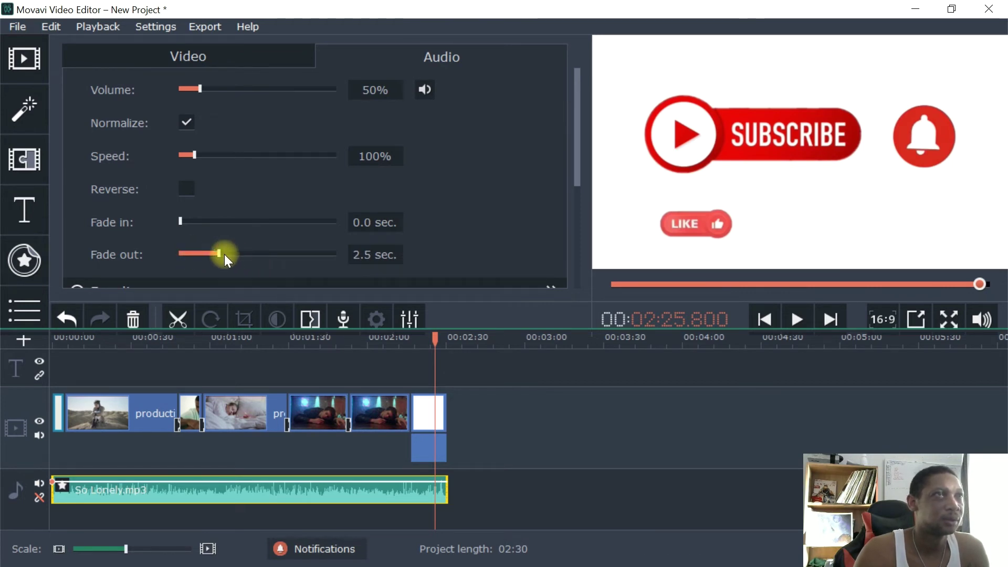
drag(282, 269, 289, 272)
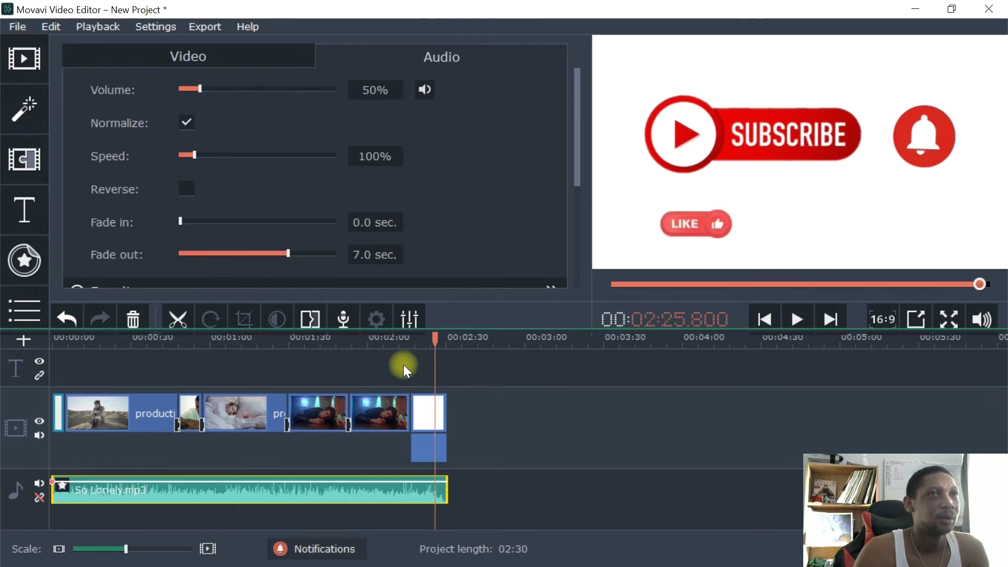
- Mute the subscribe clip and set its fade out to 3.5 sec
click(426, 420)
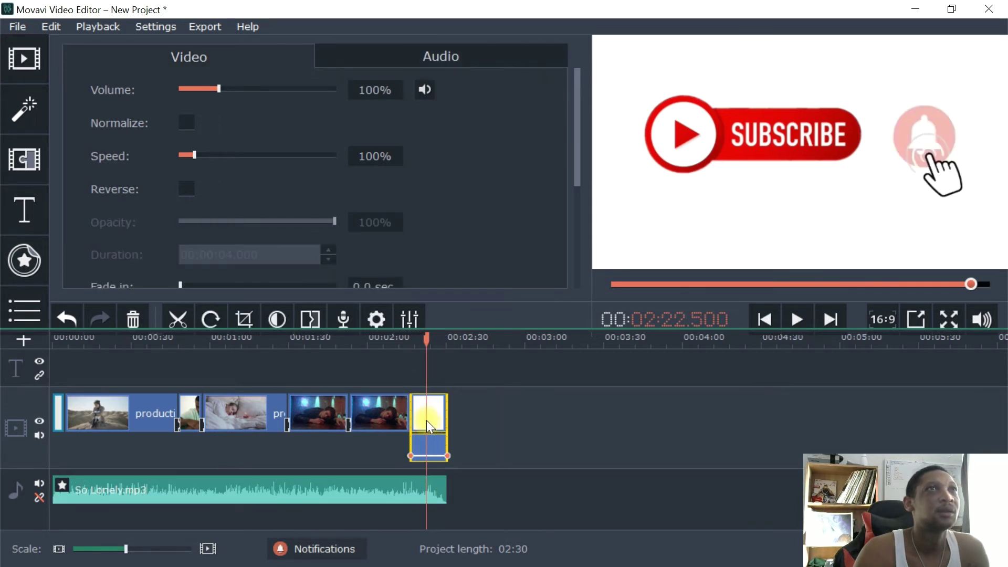
click(424, 90)
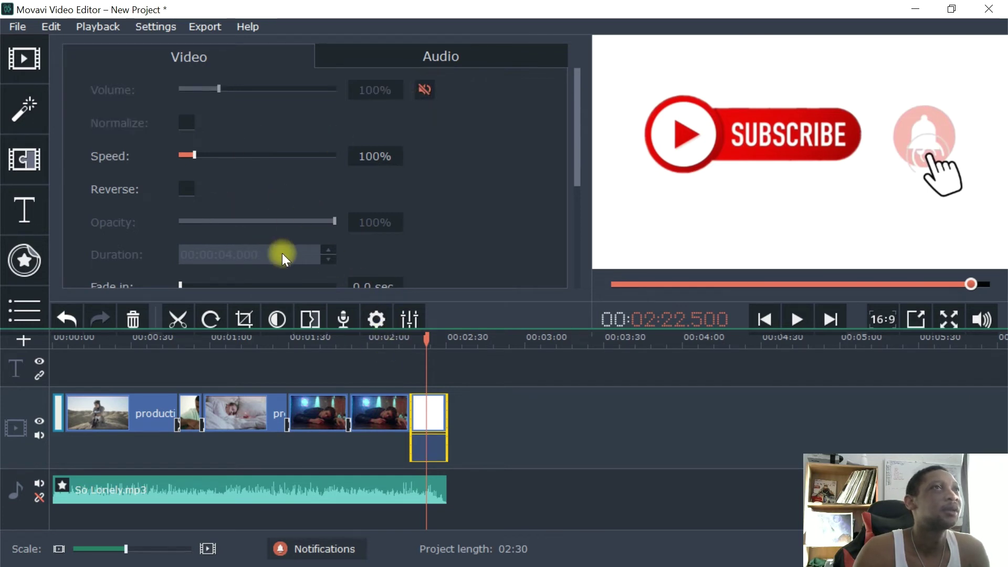
scroll(406, 199, down, 3)
drag(207, 223, 239, 239)
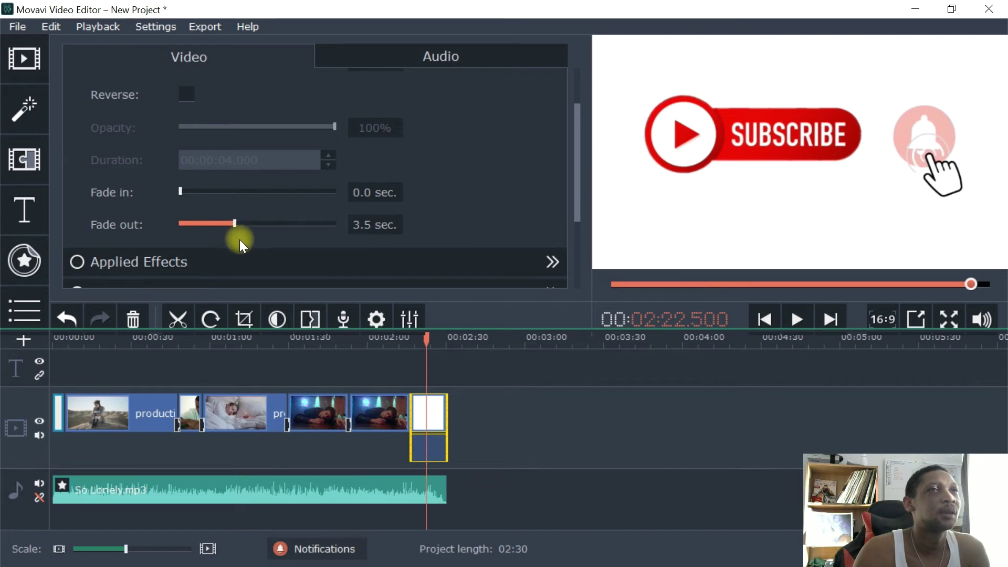
- Apply the Fade to black transition between the last bar clip and the subscribe clip
drag(428, 336, 393, 337)
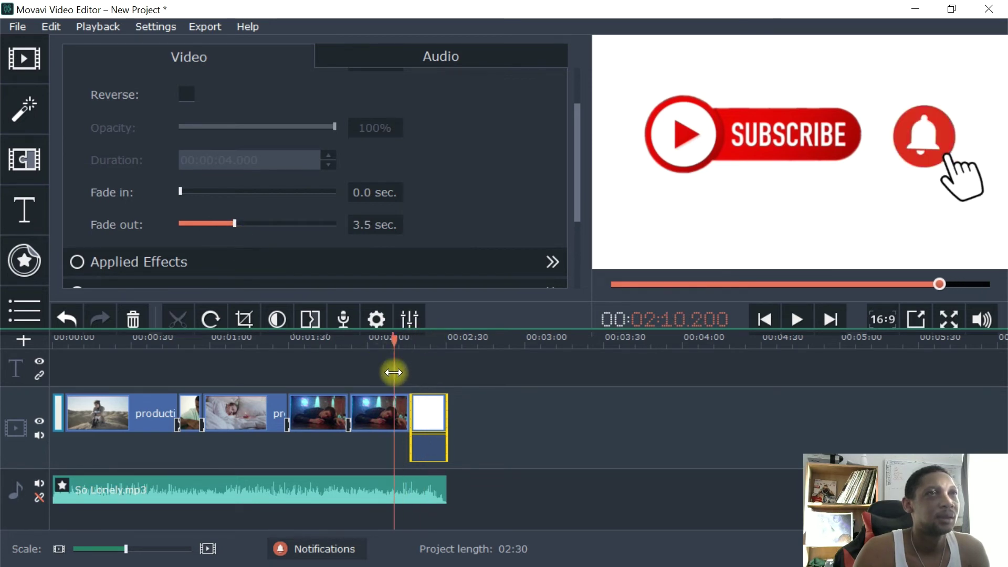
click(31, 162)
mouse_move(308, 106)
mouse_down()
mouse_move(356, 390)
mouse_move(385, 404)
mouse_up()
- Play the project from about 1:44 into the subscribe clip to check the ending and its transitions
drag(411, 338, 327, 338)
key(space)
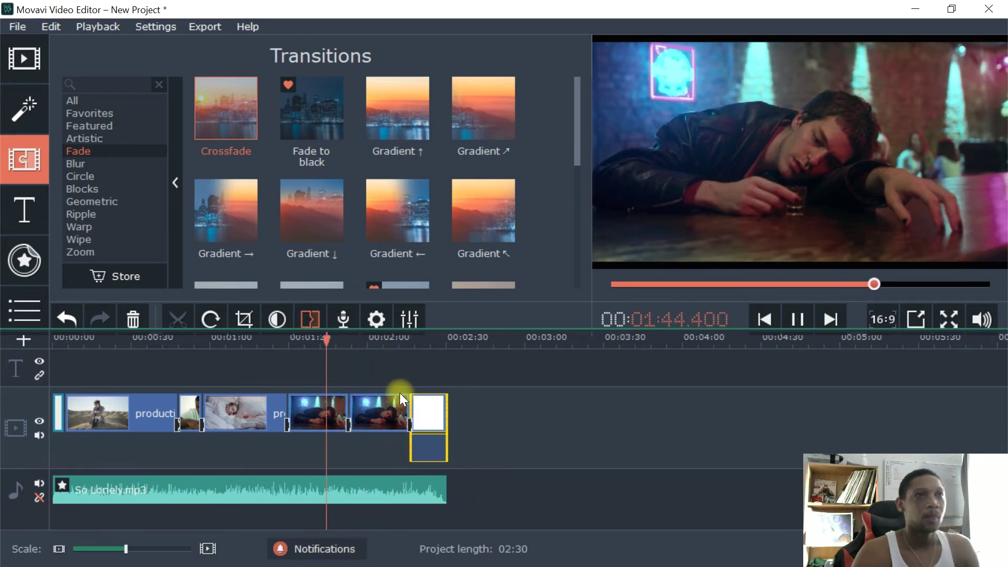
key(space)
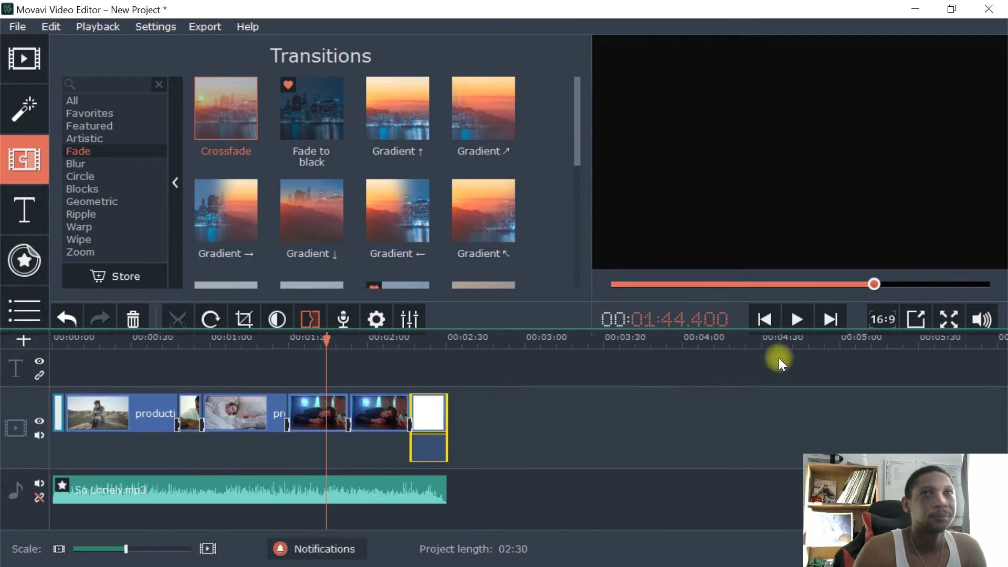
click(795, 320)
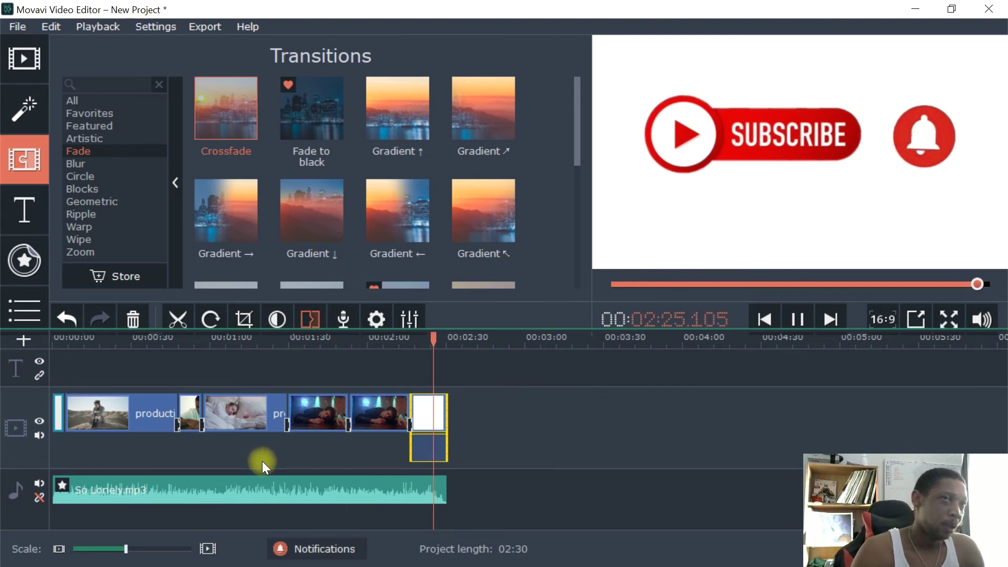
key(space)
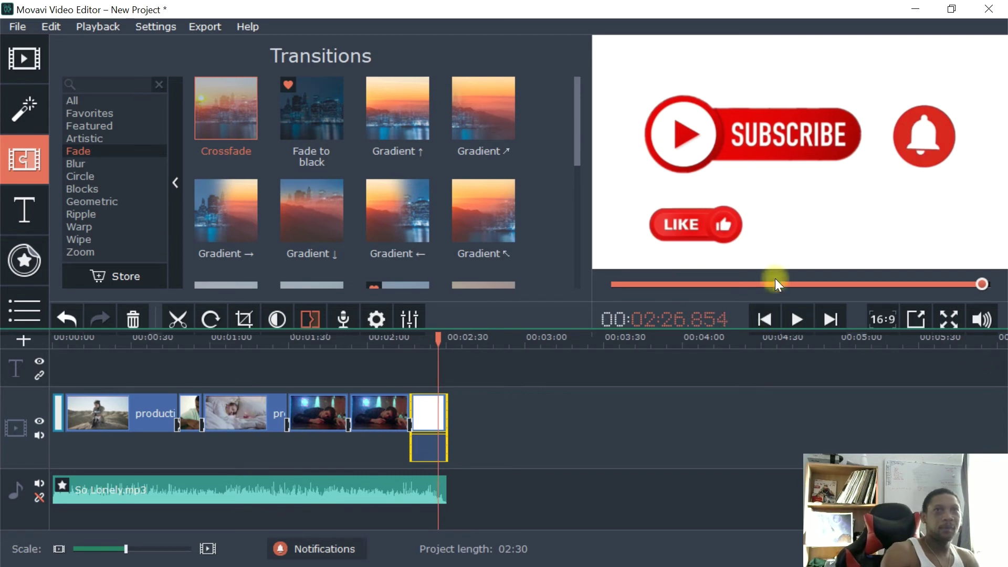
- Play the whole project from the beginning in a detached, maximized preview window
drag(979, 285, 562, 263)
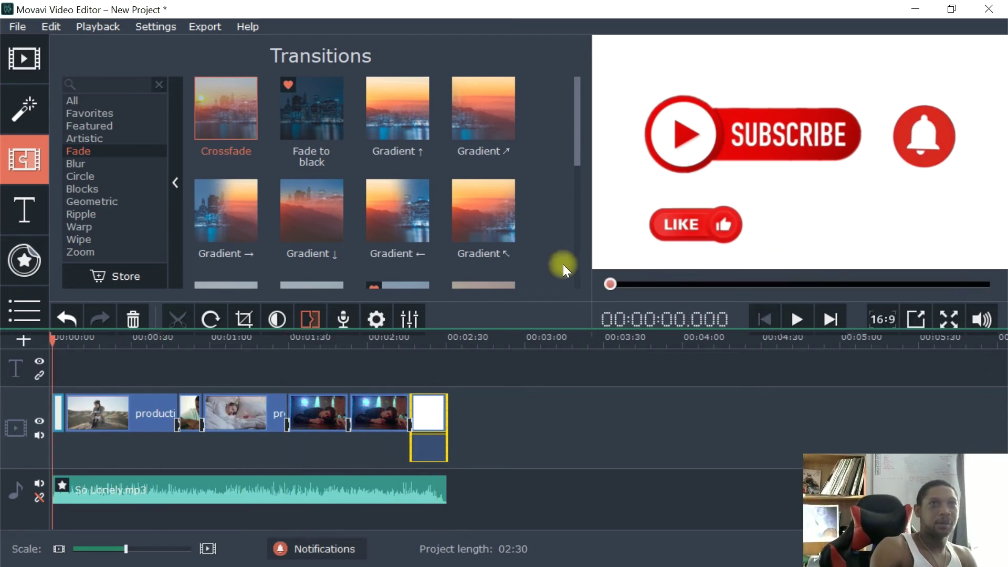
click(912, 315)
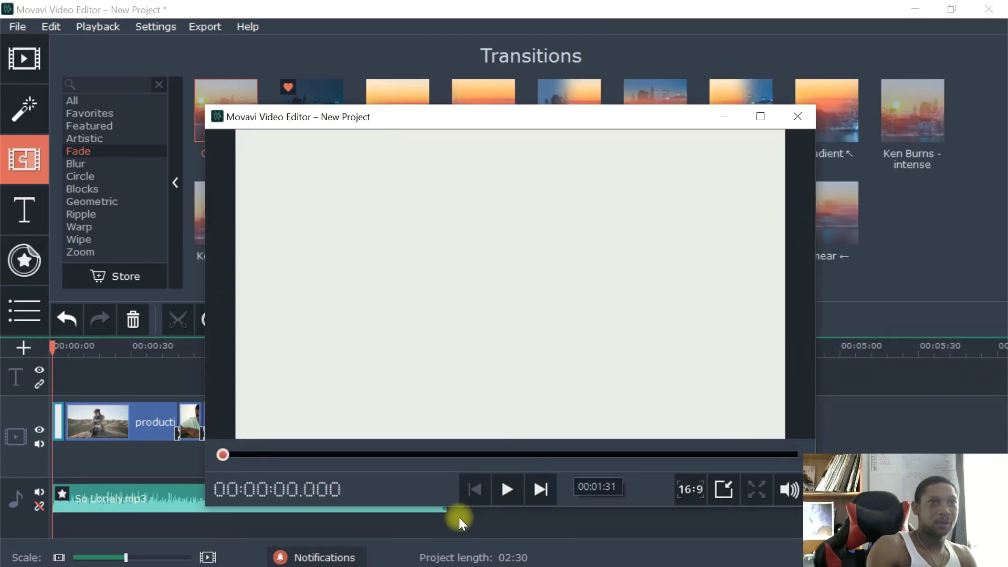
click(762, 115)
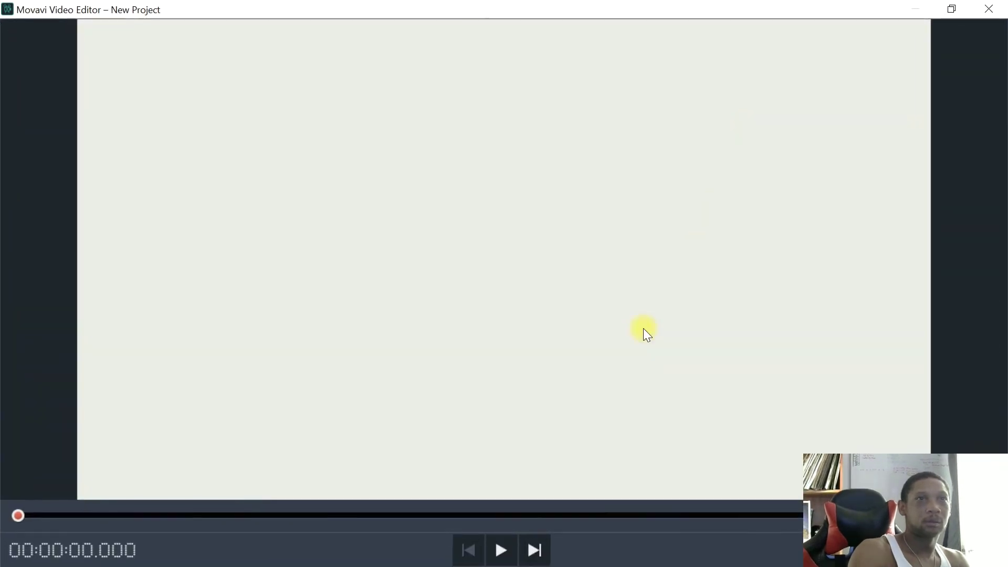
click(505, 551)
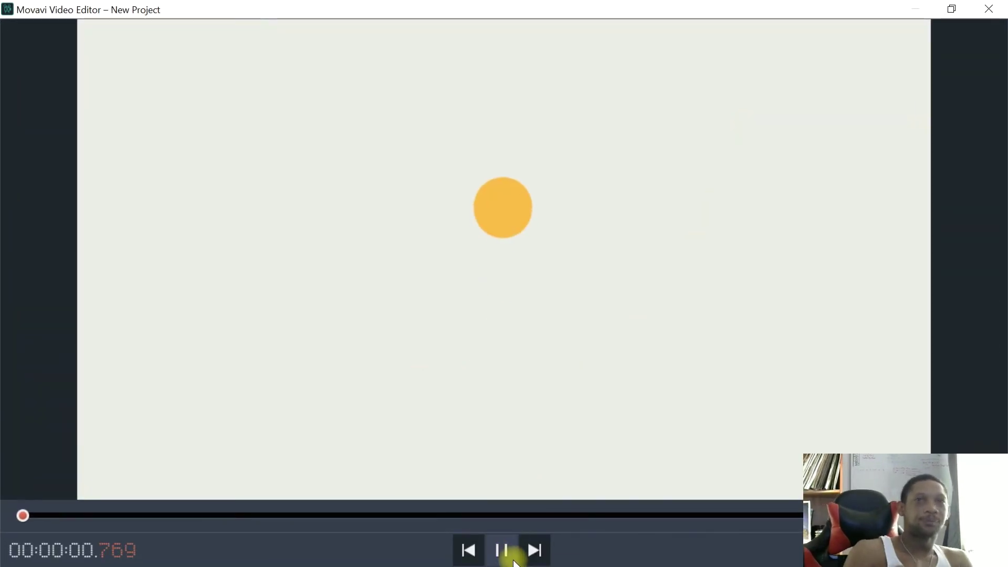